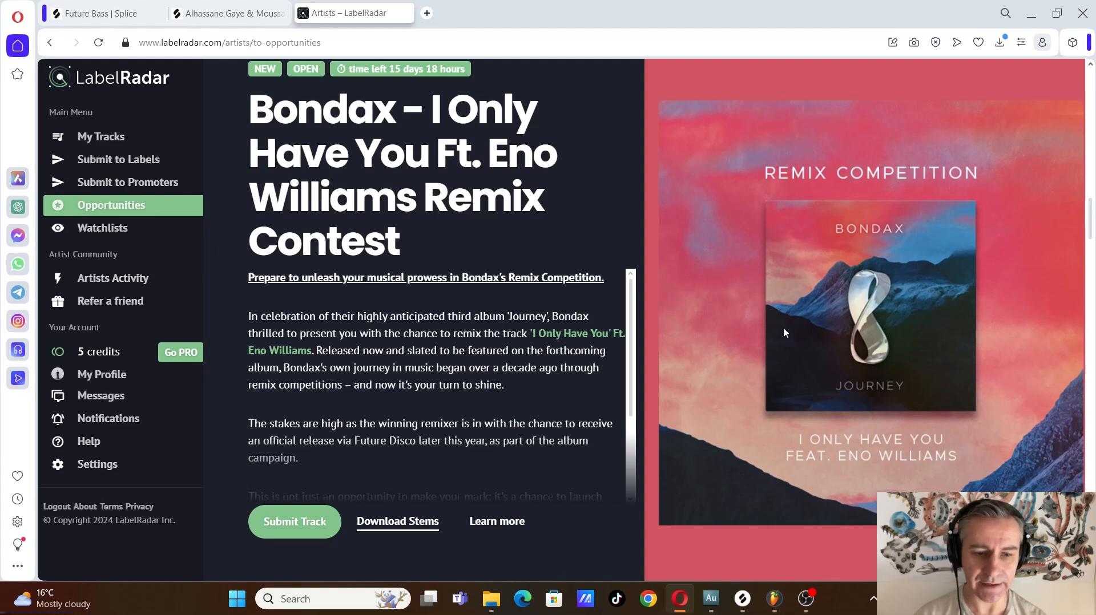
Switch to FL Studio and look over the playlist tracks of the Disco House project
key("alt+Tab")
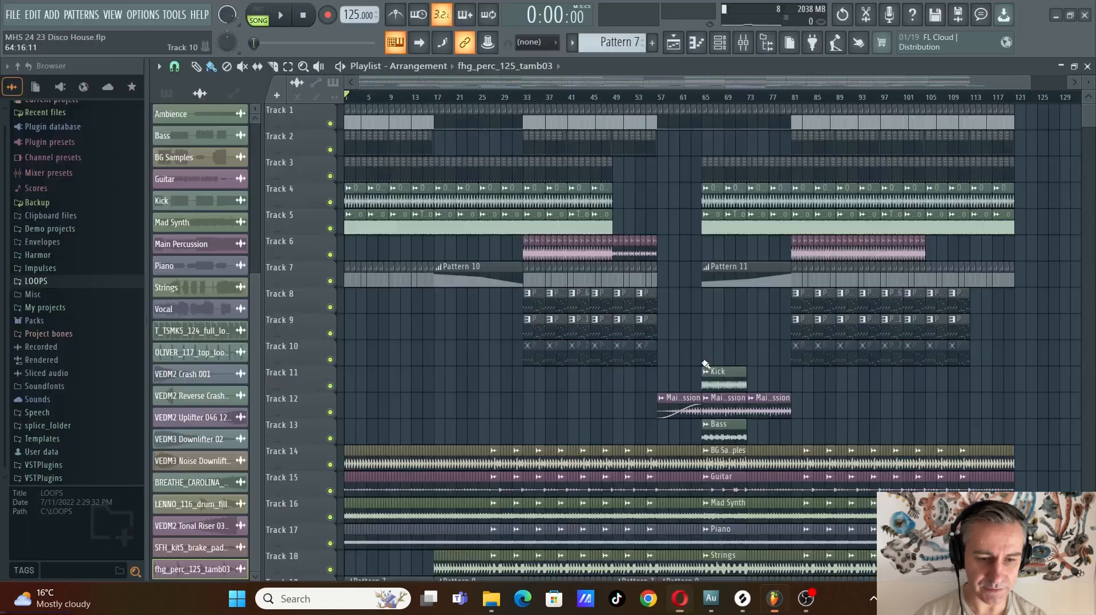
scroll(713, 341, "down", 5)
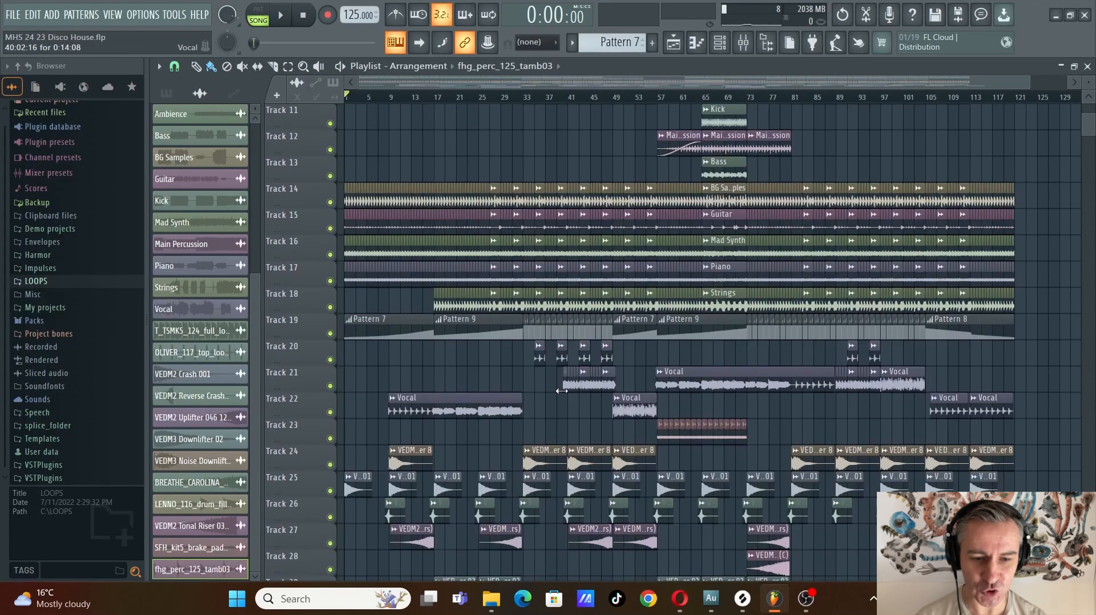
scroll(465, 355, "up", 5)
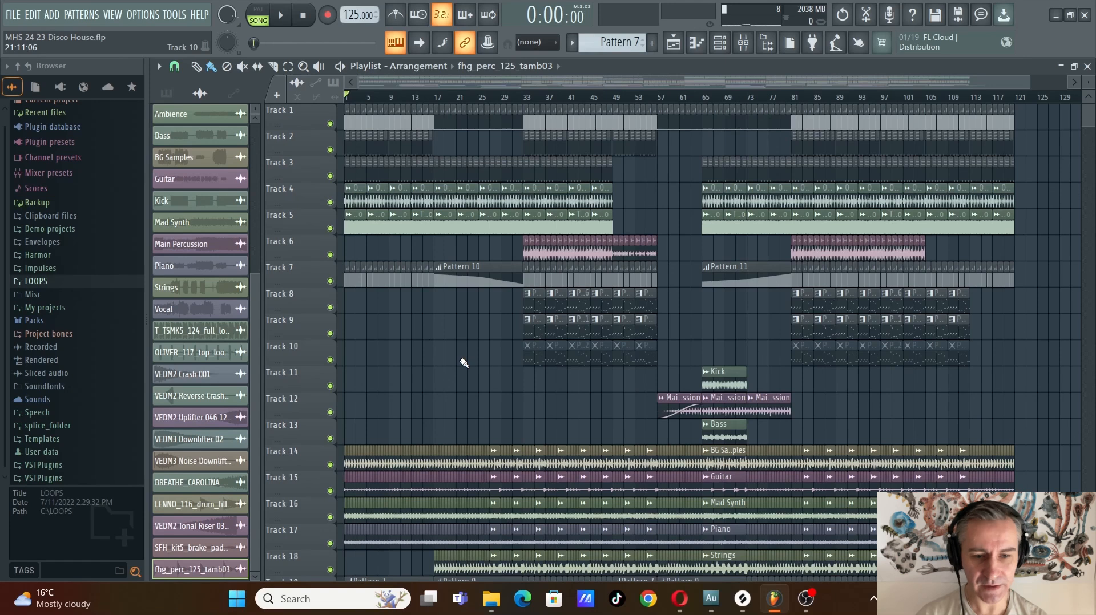
Return to the browser, open the stems download page of the Bondax remix contest and review its unlock options
key("alt+Tab")
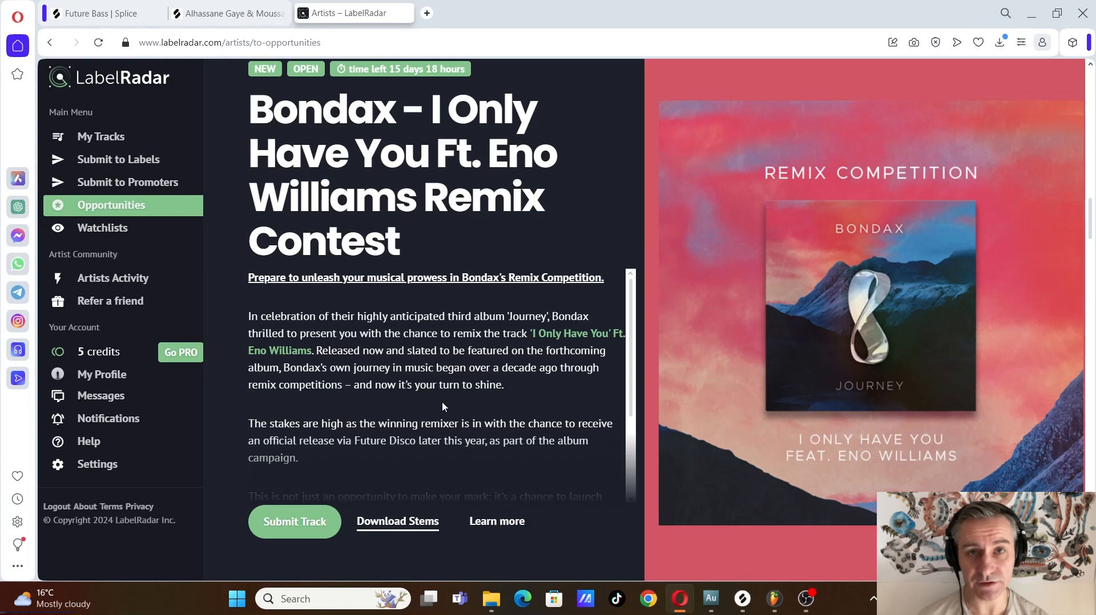
left_click(400, 521)
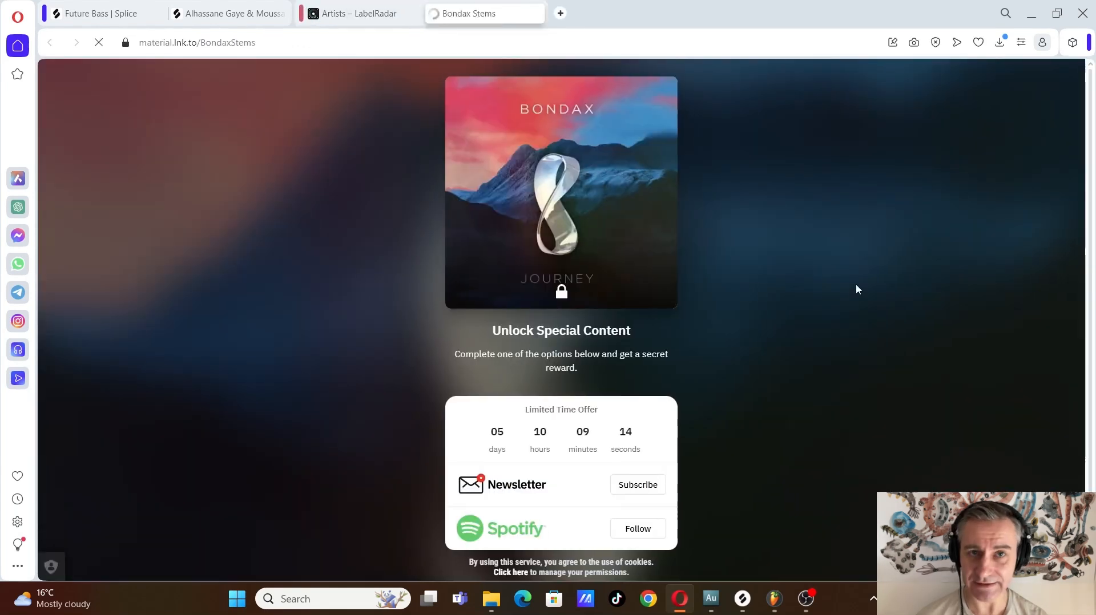
scroll(781, 285, "down", 1)
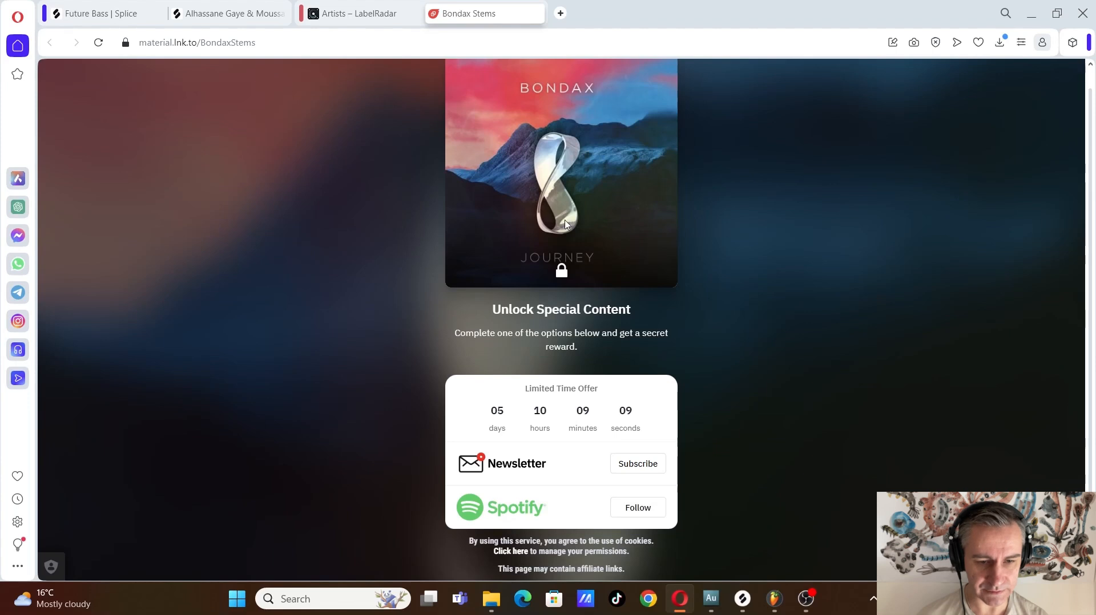
scroll(556, 235, "up", 1)
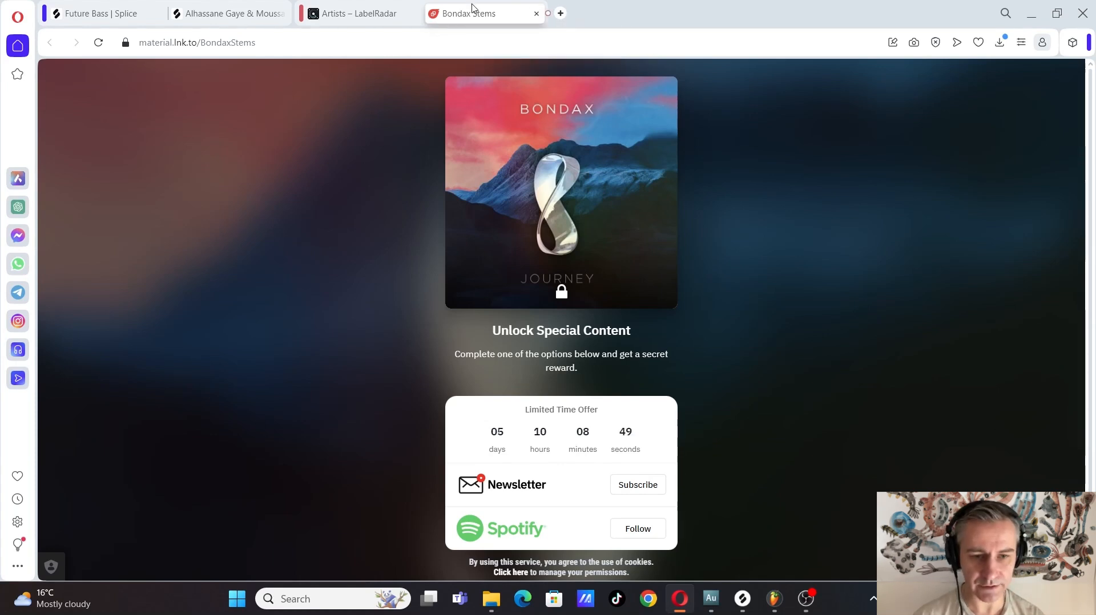
Close the Bondax Stems page and review the remix contest description on LabelRadar
left_click(539, 16)
scroll(562, 370, "down", 3)
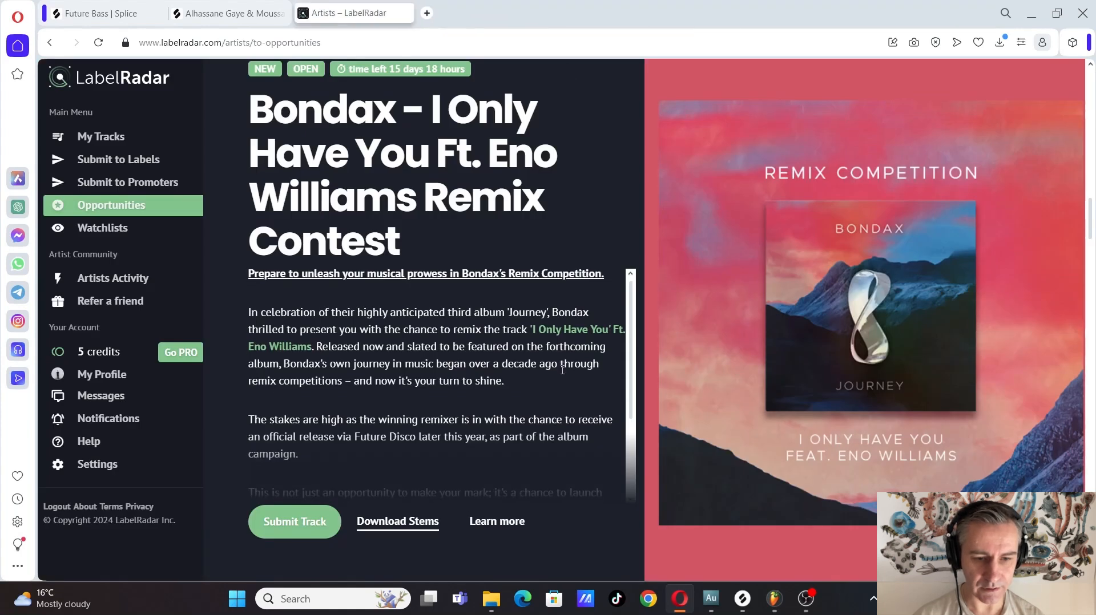
scroll(562, 370, "up", 3)
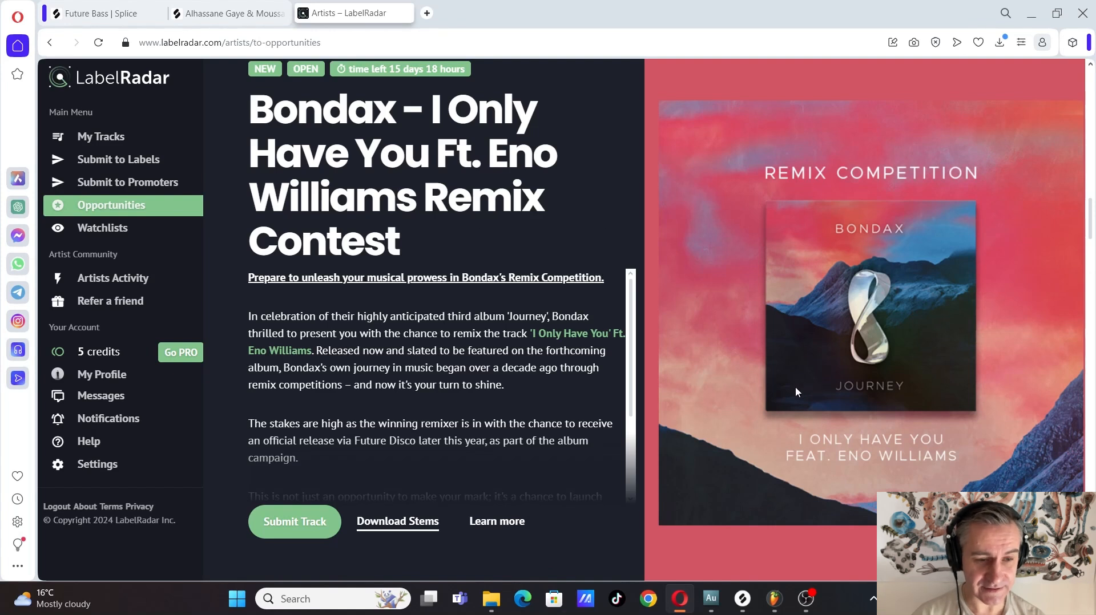
Switch to FL Studio and examine the whole Disco House arrangement, from the drum tracks down to the stem, vocal and effect tracks
key("alt+Tab")
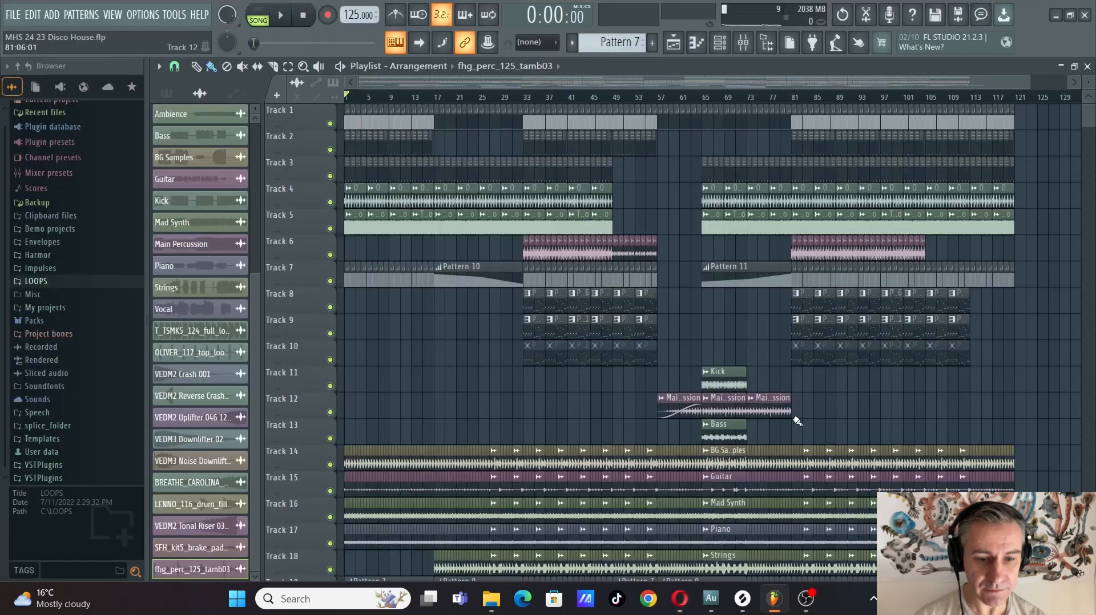
scroll(316, 382, "up", 3)
scroll(317, 381, "down", 3)
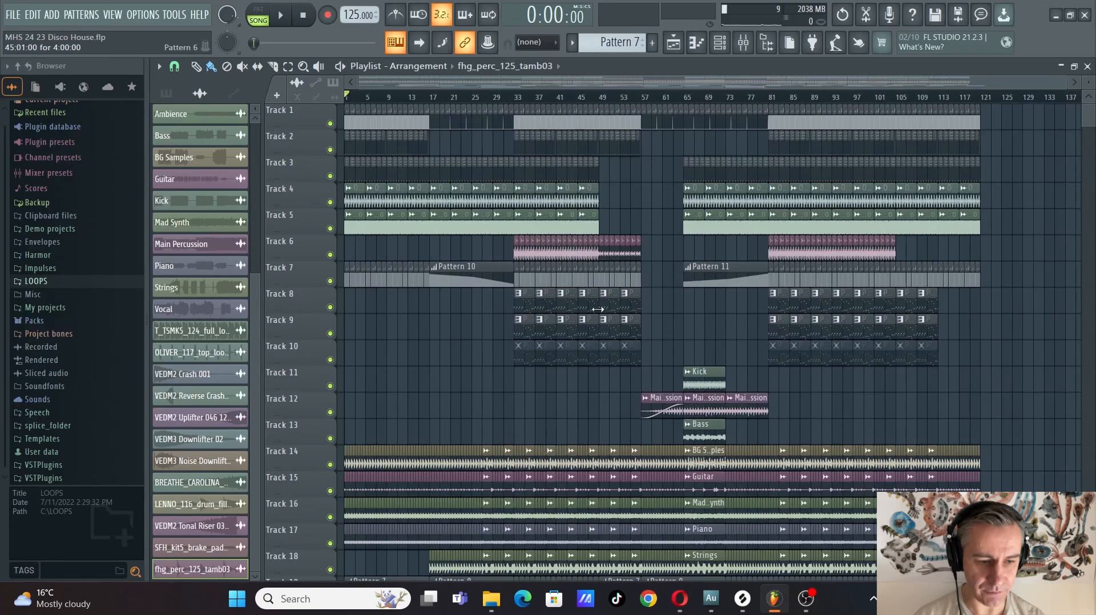
scroll(1025, 467, "down", 5)
scroll(1026, 468, "up", 5)
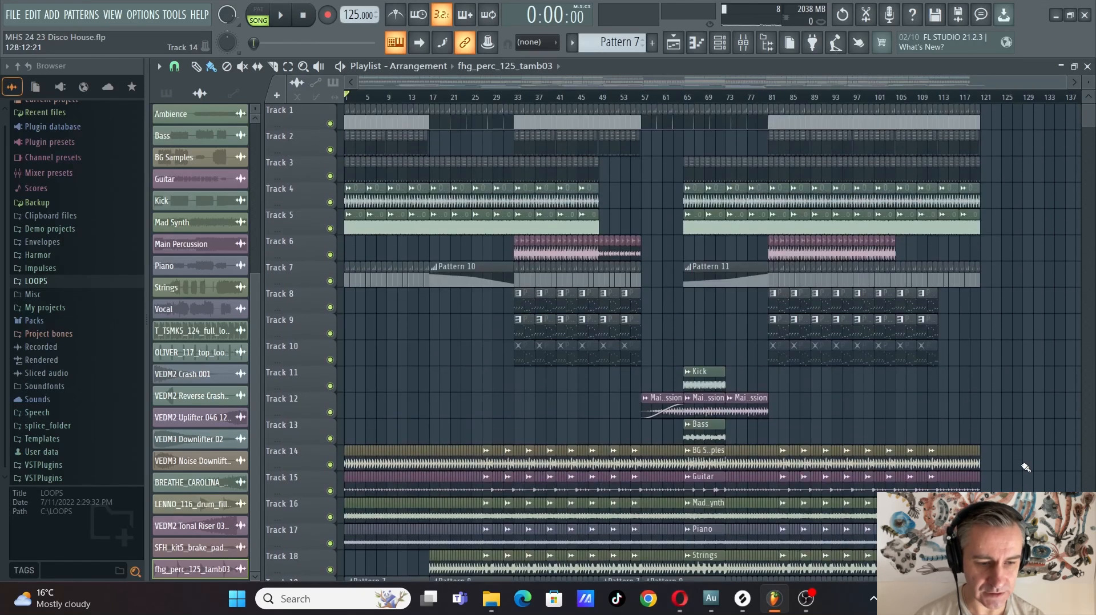
scroll(1026, 467, "down", 4)
scroll(688, 401, "down", 3)
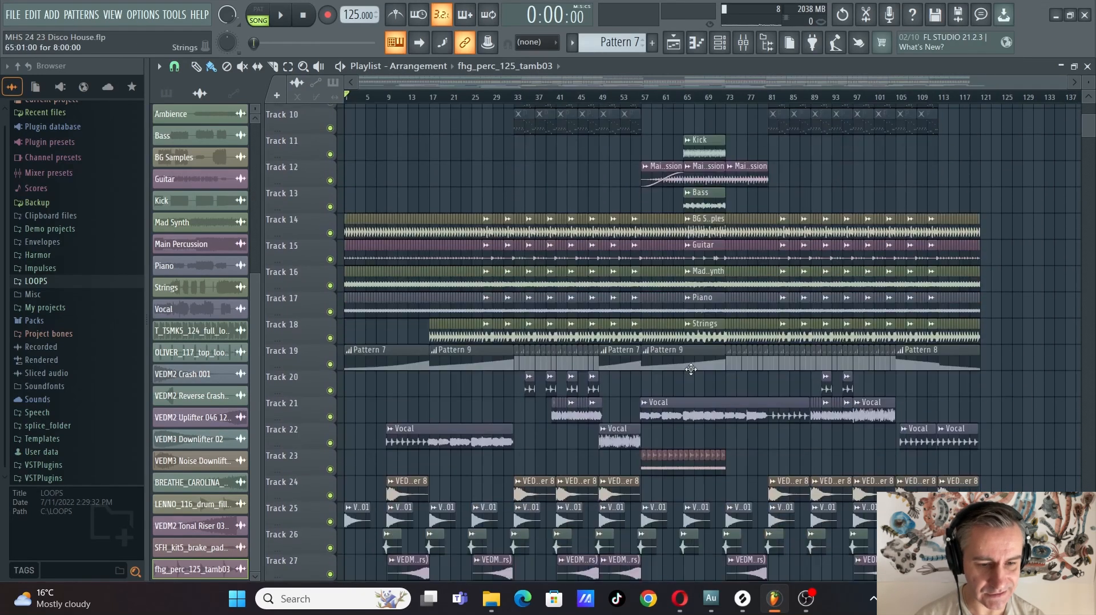
scroll(688, 401, "down", 2)
scroll(533, 306, "up", 3)
scroll(435, 261, "up", 4)
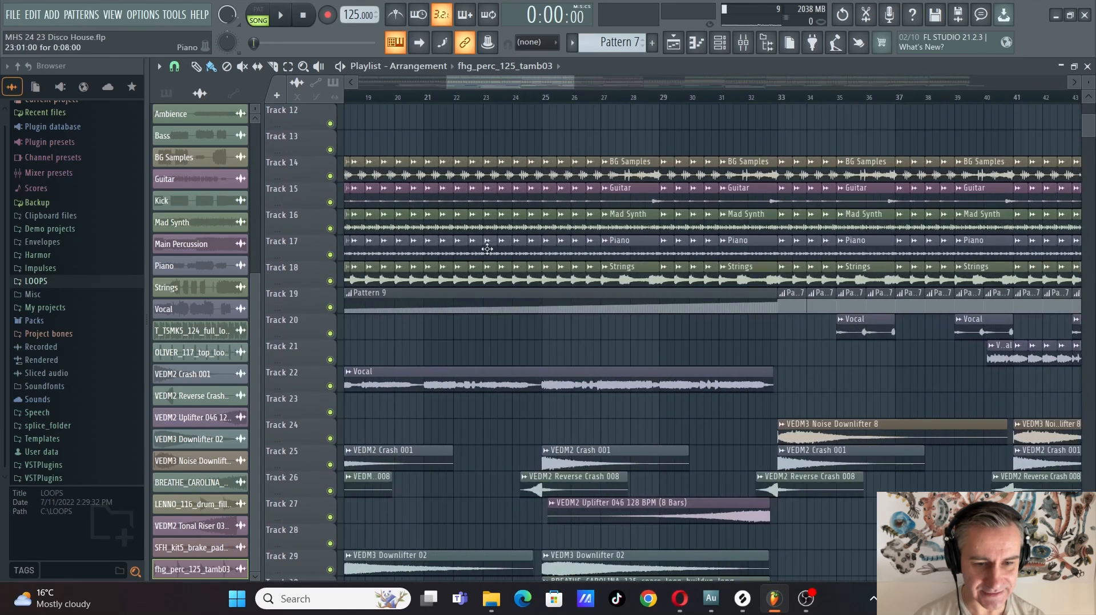
scroll(480, 251, "down", 4)
scroll(1053, 356, "up", 5)
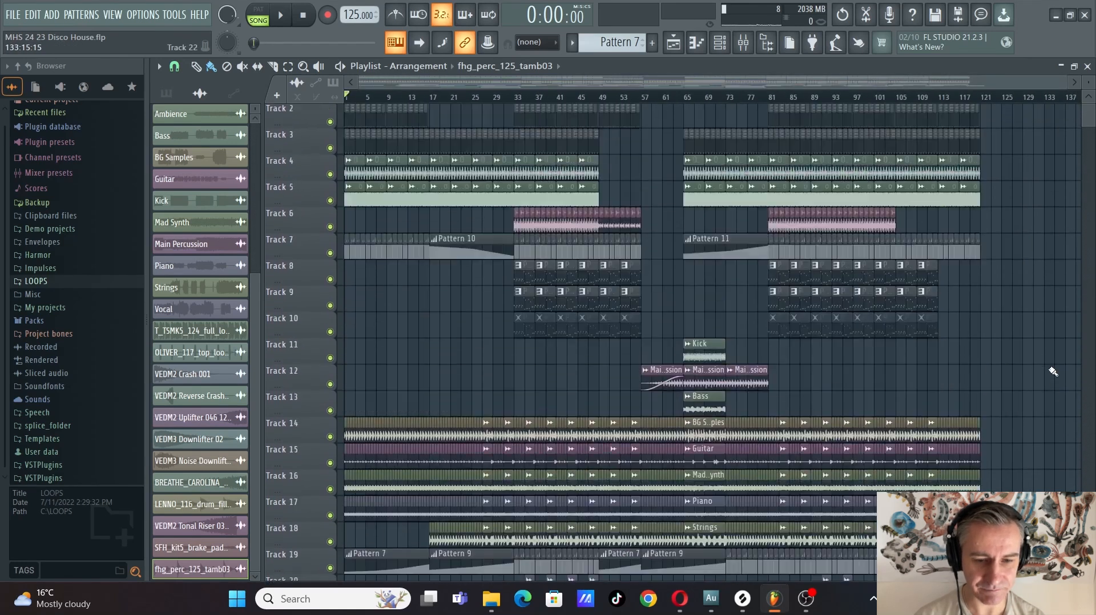
Play the song from the start and examine the intro's drum, stem, vocal and effect clips up to bar 17
key("space")
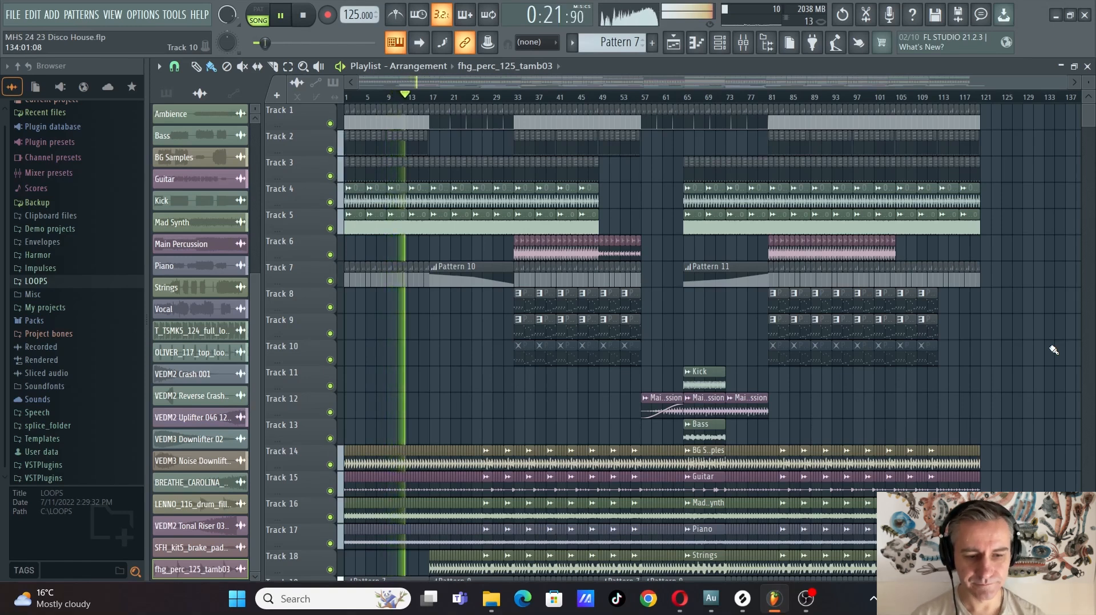
scroll(1050, 351, "down", 9)
scroll(523, 458, "up", 3)
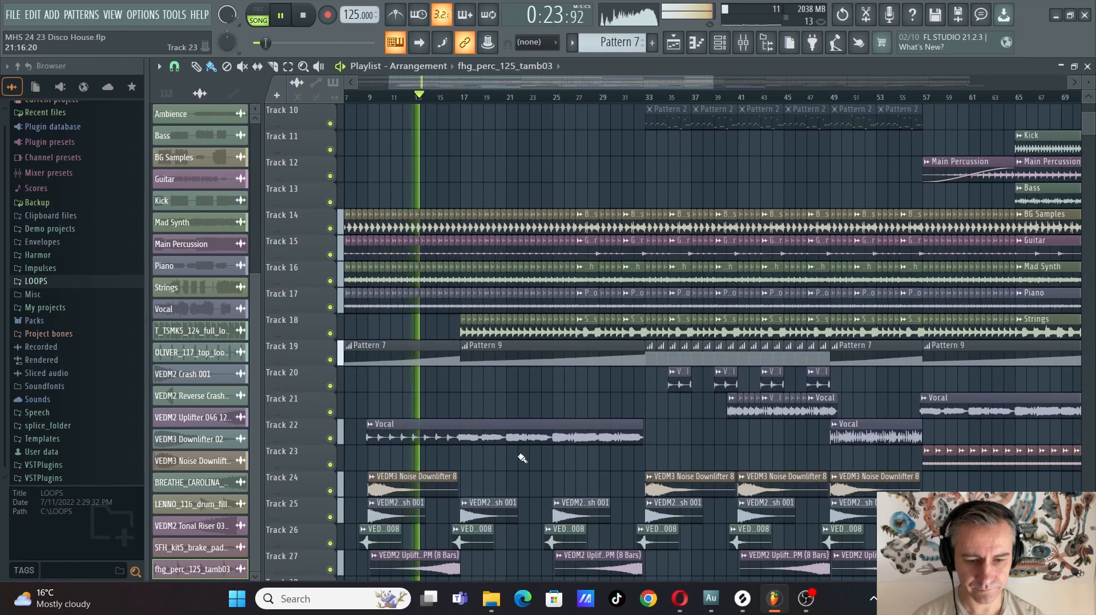
scroll(522, 458, "down", 1)
scroll(513, 462, "down", 5)
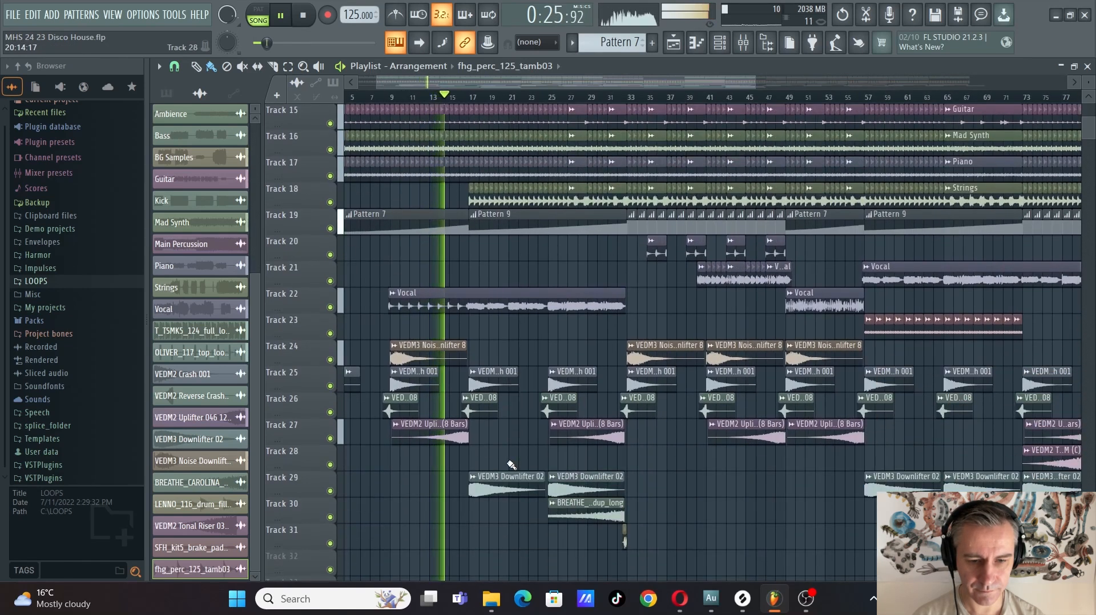
scroll(511, 465, "up", 6)
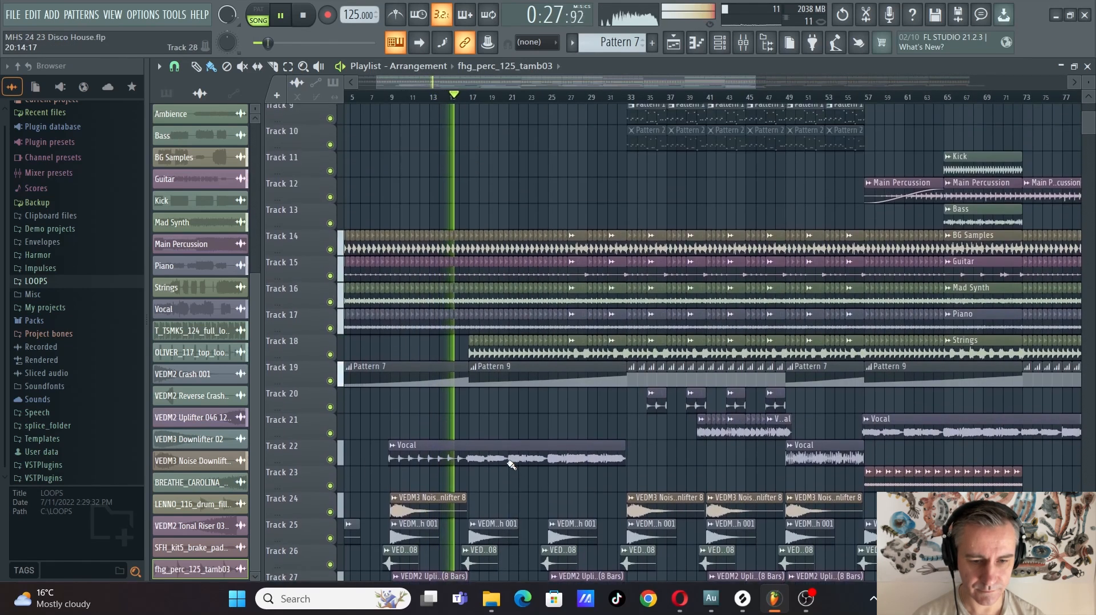
scroll(509, 464, "up", 9)
scroll(441, 400, "down", 1)
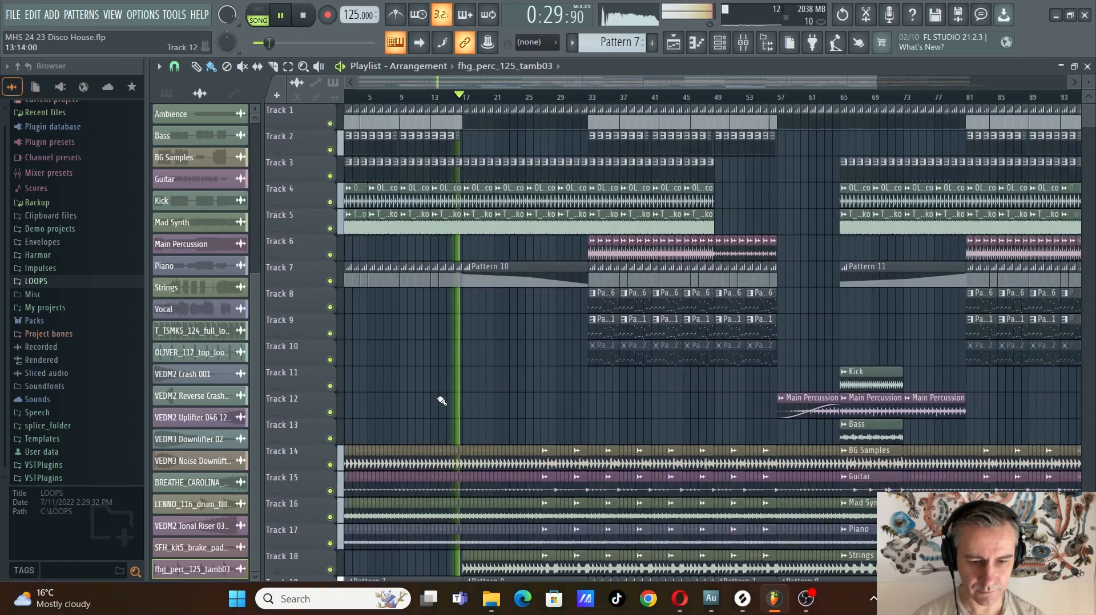
scroll(611, 424, "up", 3)
scroll(449, 399, "down", 2)
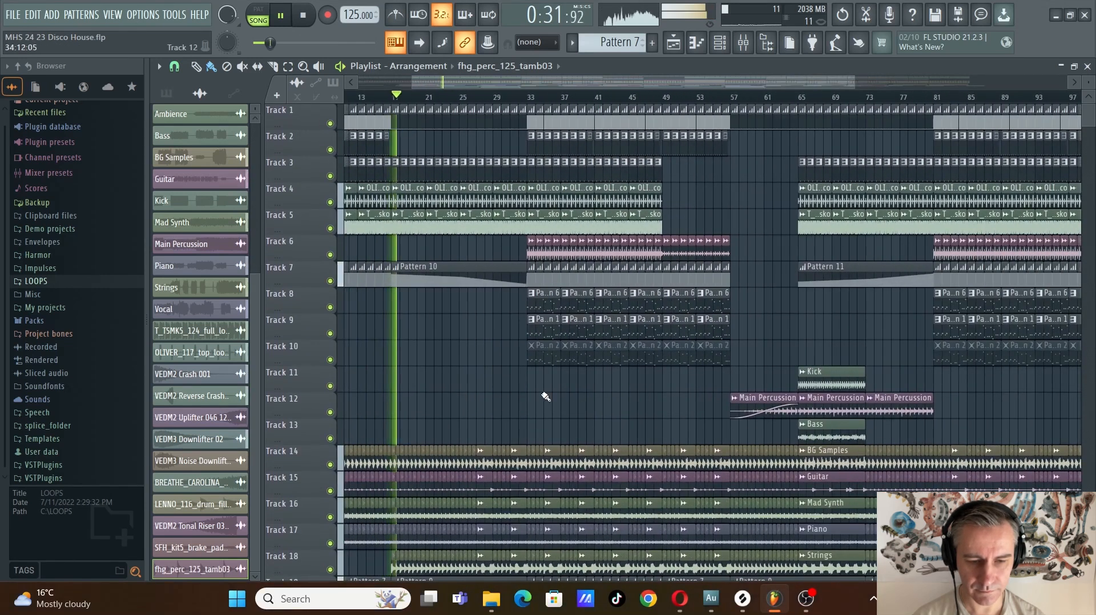
Follow the playback from bar 17 towards bar 33, examining the strings, vocal, automation and riser clips
scroll(578, 407, "down", 11)
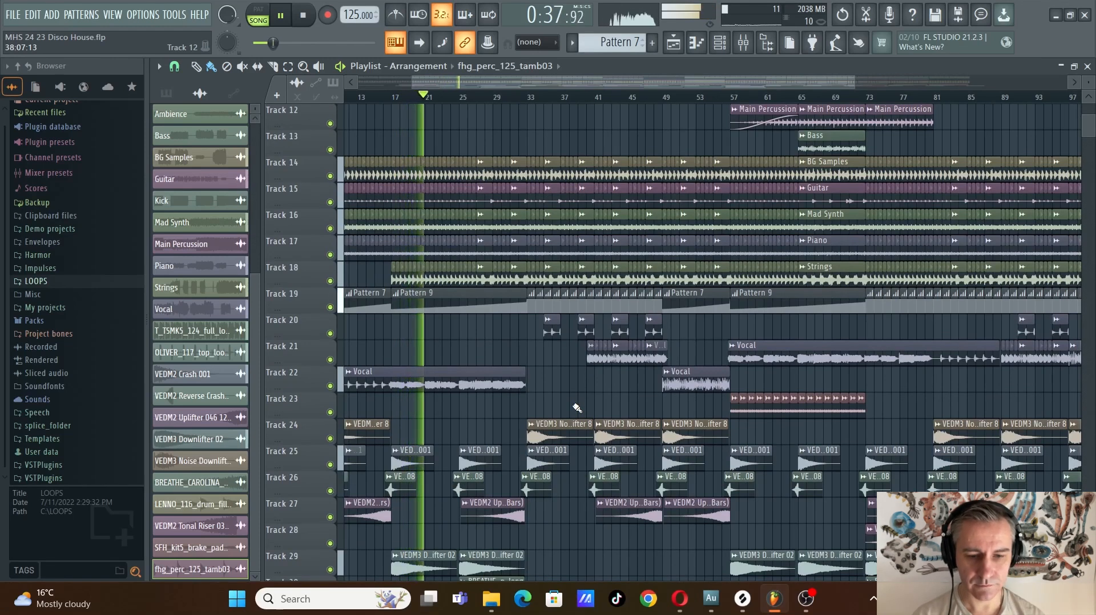
scroll(435, 426, "up", 3)
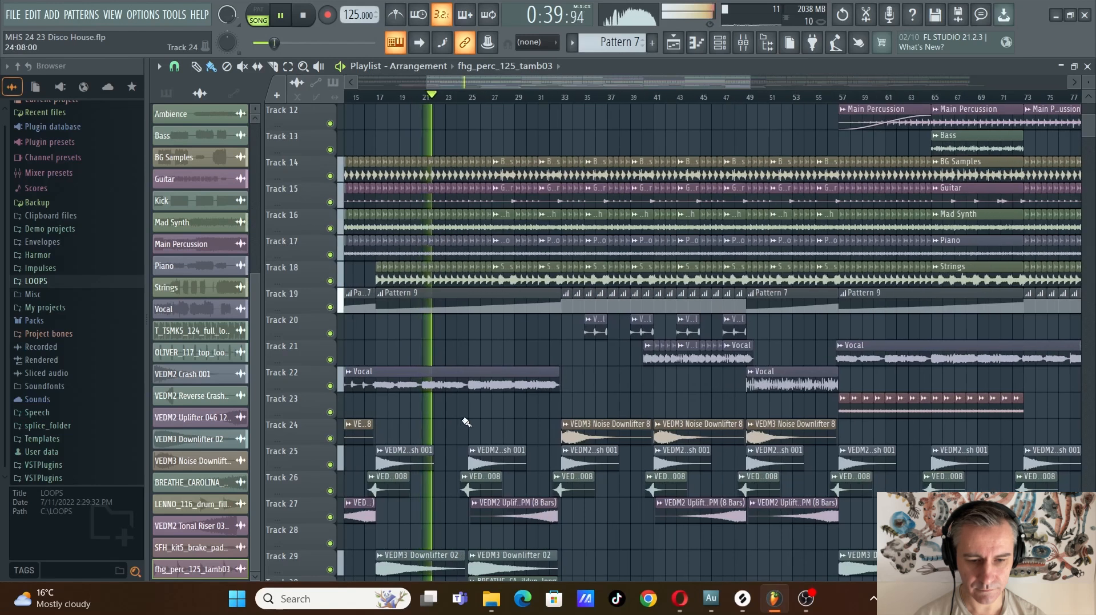
scroll(464, 421, "down", 1)
scroll(464, 421, "down", 1)
scroll(512, 458, "down", 2)
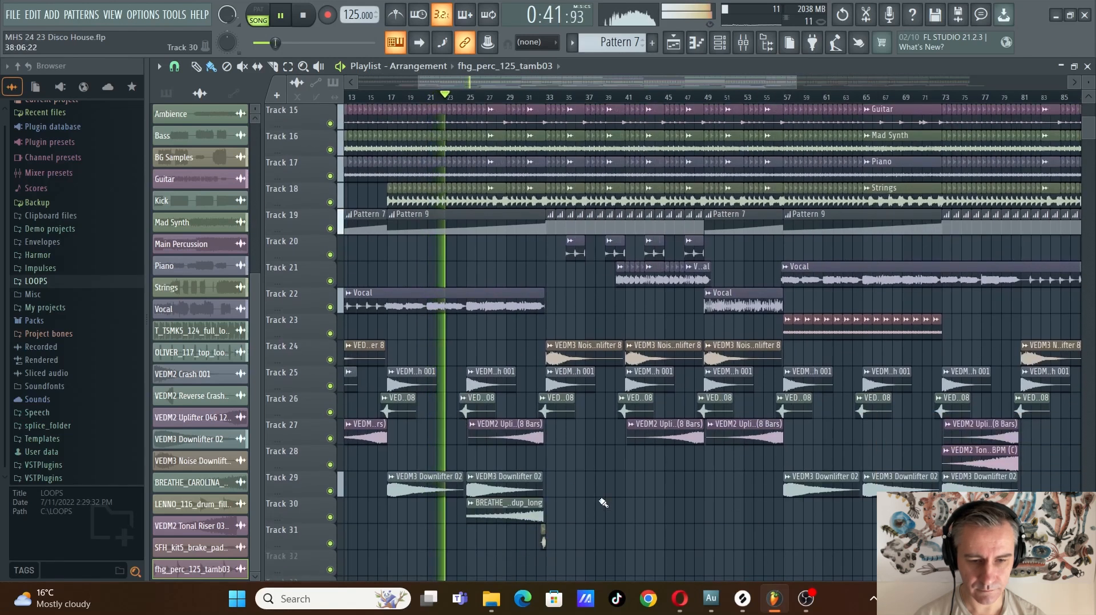
scroll(581, 508, "up", 3)
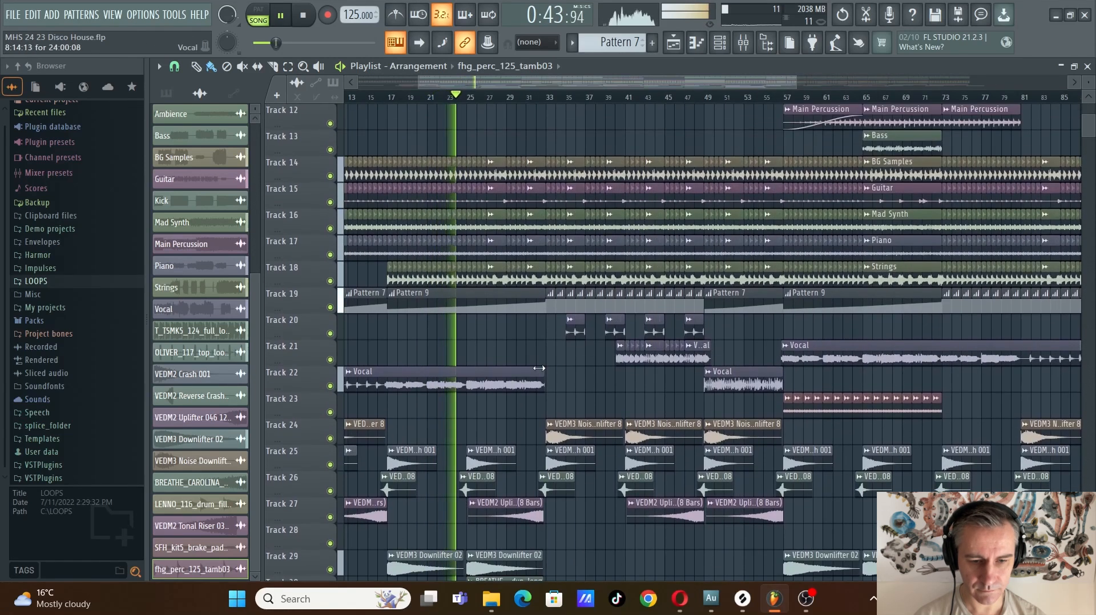
scroll(582, 401, "up", 2)
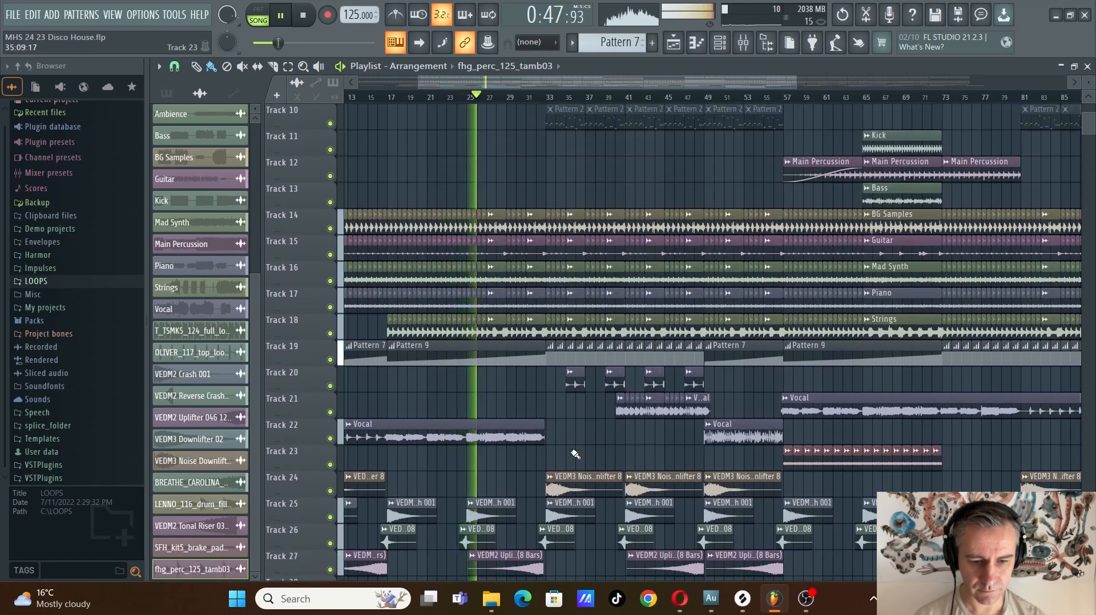
scroll(575, 453, "up", 9)
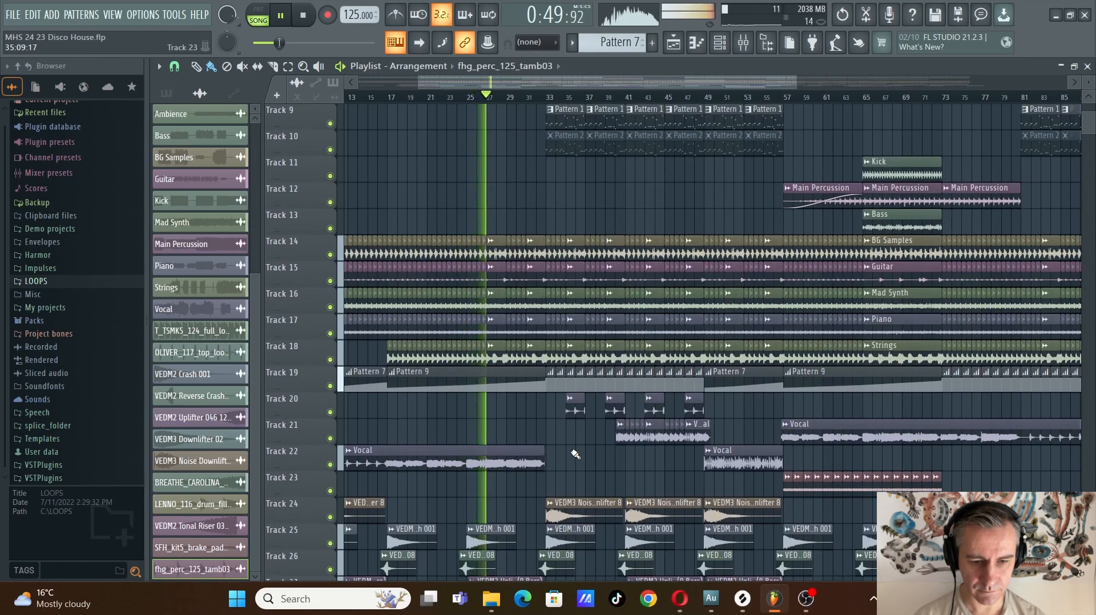
scroll(428, 391, "down", 5)
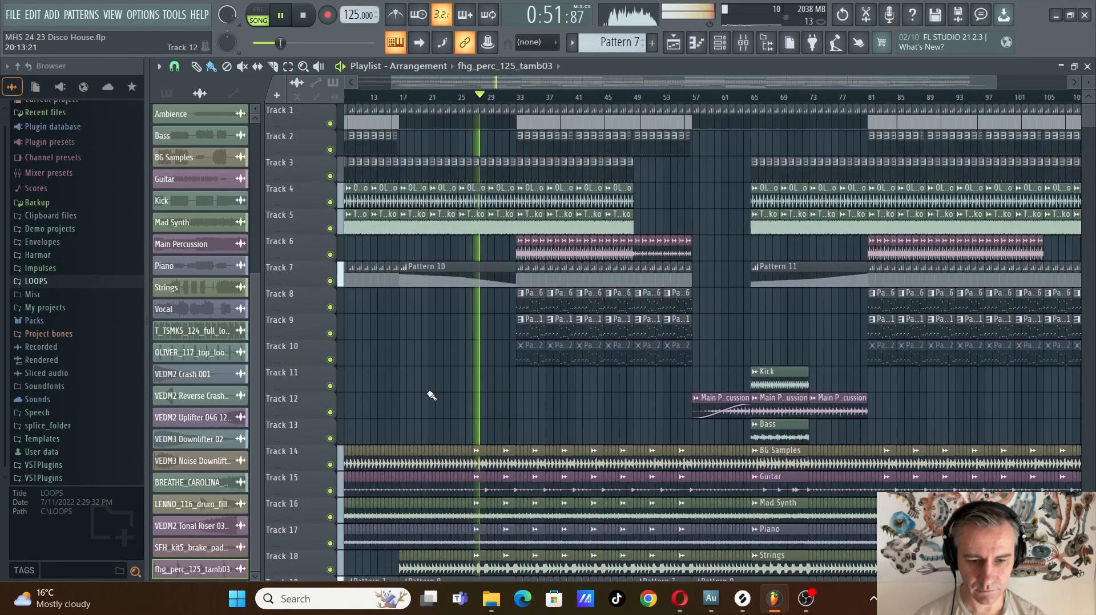
scroll(422, 394, "up", 4)
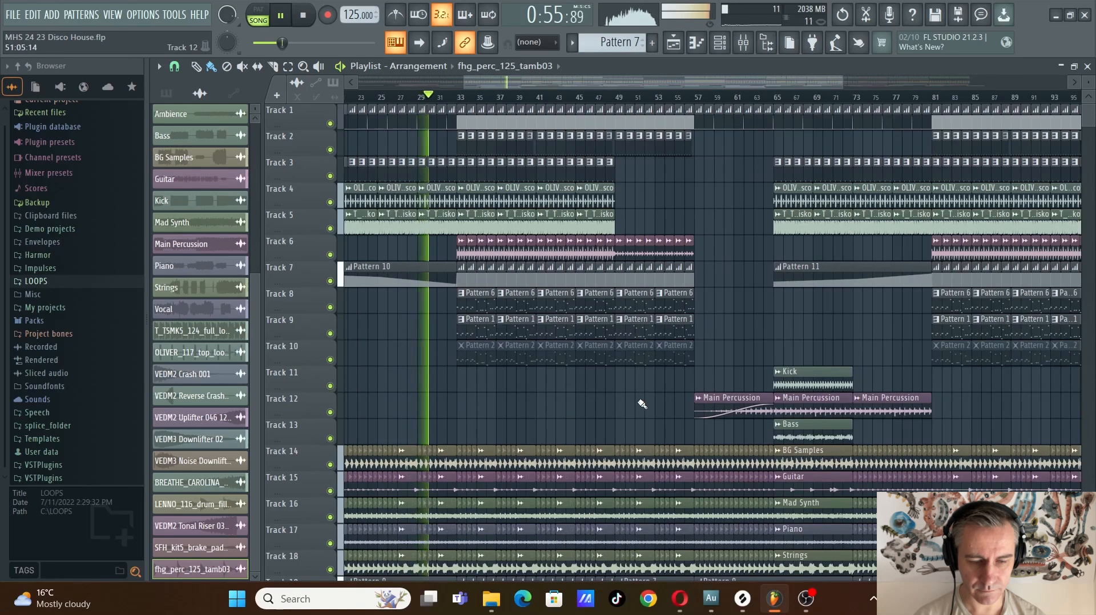
Follow the playback into the section starting at bar 33, examining its transition effects, drums, patterns and stems
scroll(628, 402, "down", 10)
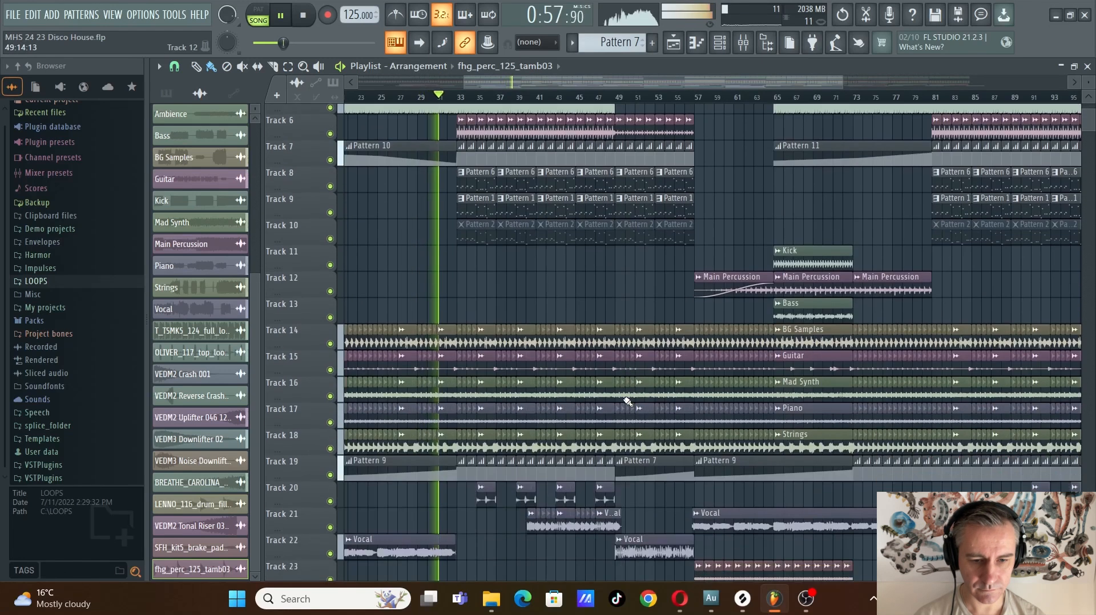
scroll(554, 509, "down", 2)
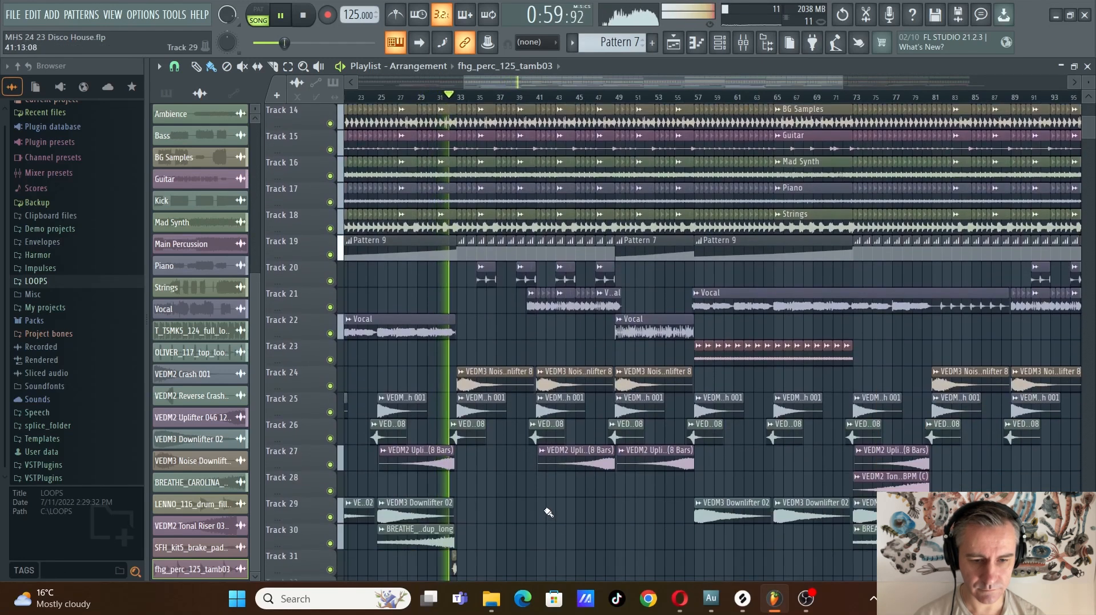
scroll(562, 506, "down", 3)
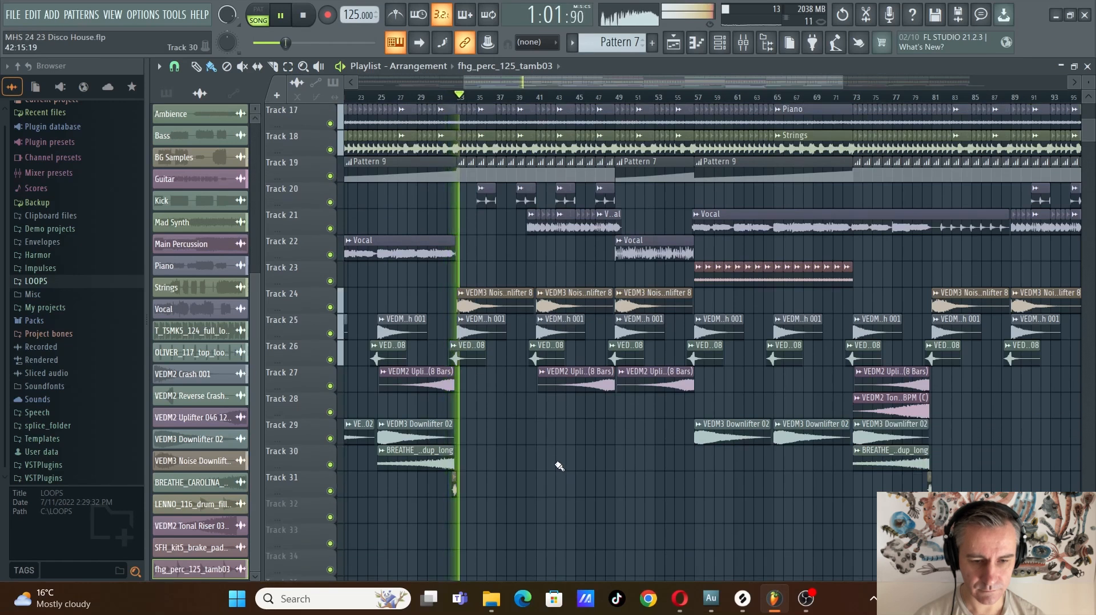
scroll(558, 465, "up", 6)
scroll(559, 465, "up", 10)
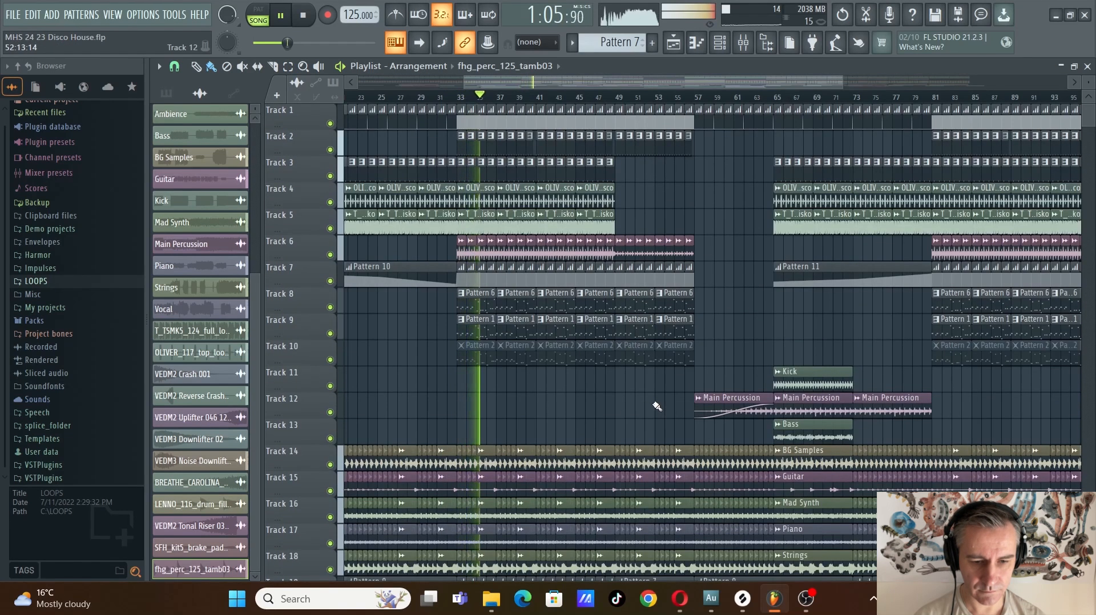
scroll(652, 402, "down", 8)
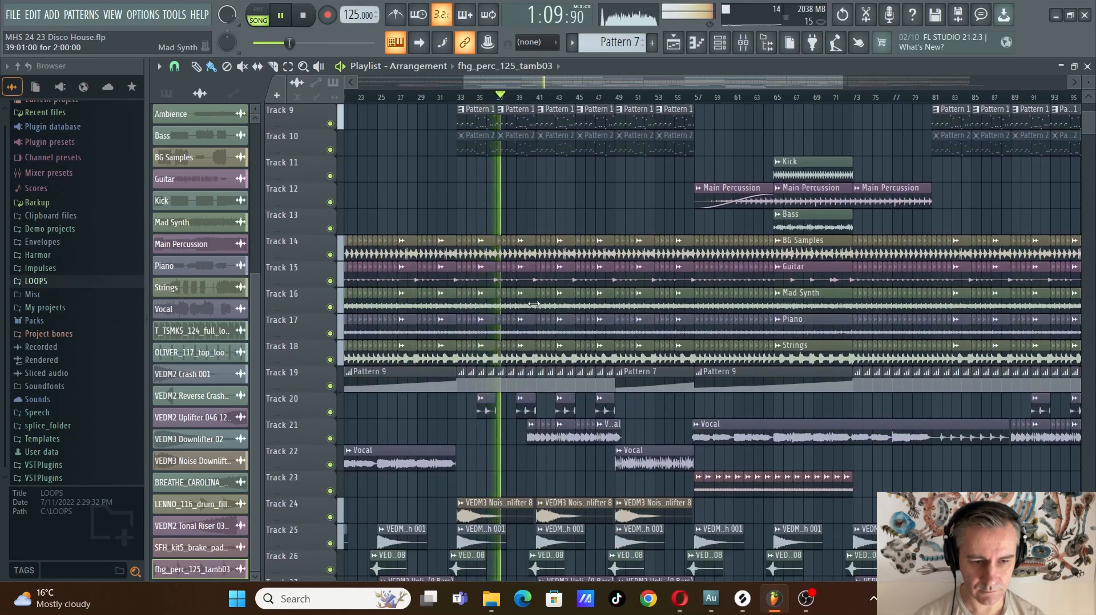
Open the channel settings of the Mad Synth audio clip on Track 16
scroll(580, 305, "up", 2)
double_click(478, 300)
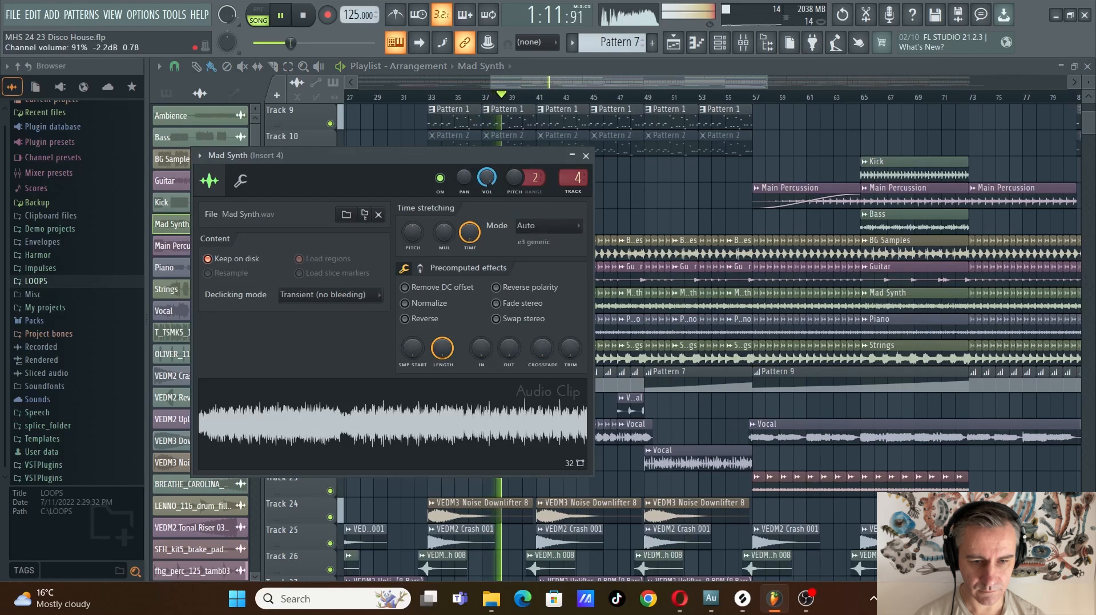
Close the Mad Synth channel settings and check the channel settings of the Guitar audio clip on Track 15
key("Escape")
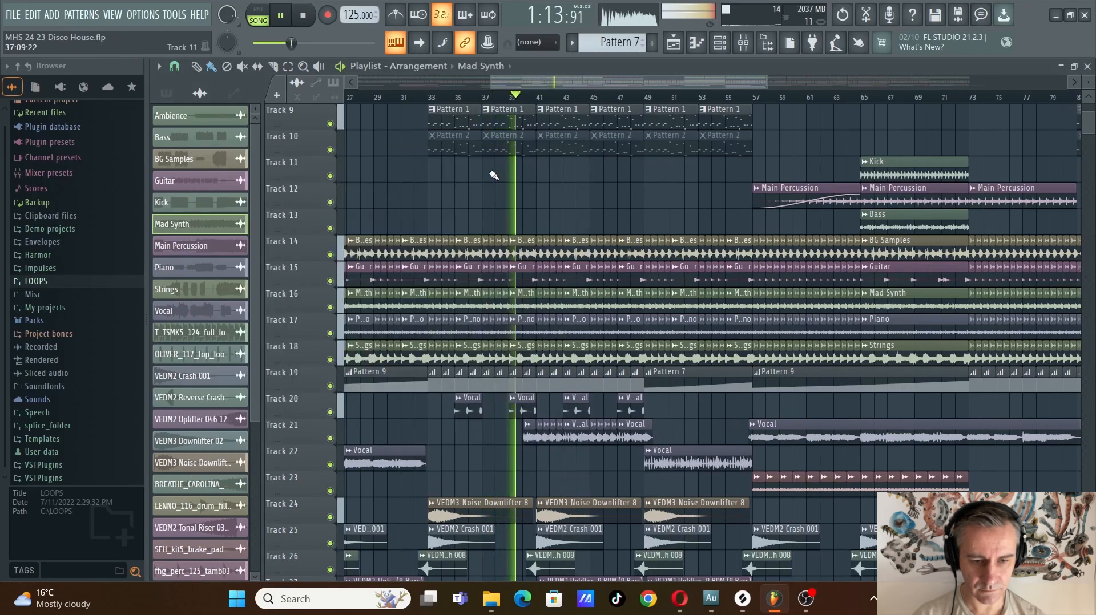
scroll(470, 330, "up", 2)
scroll(470, 330, "down", 1)
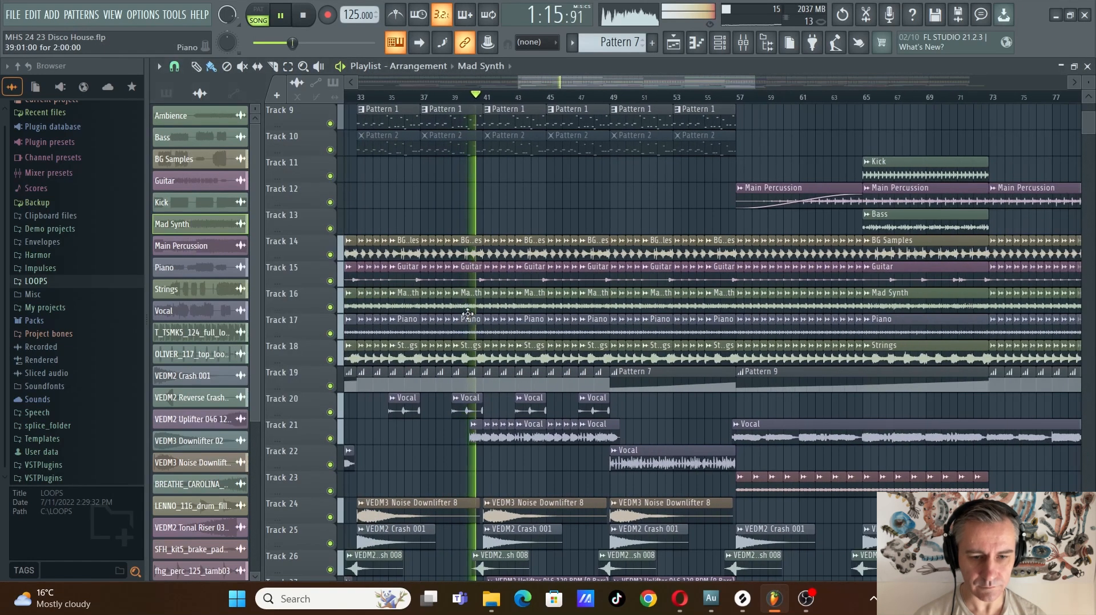
double_click(471, 281)
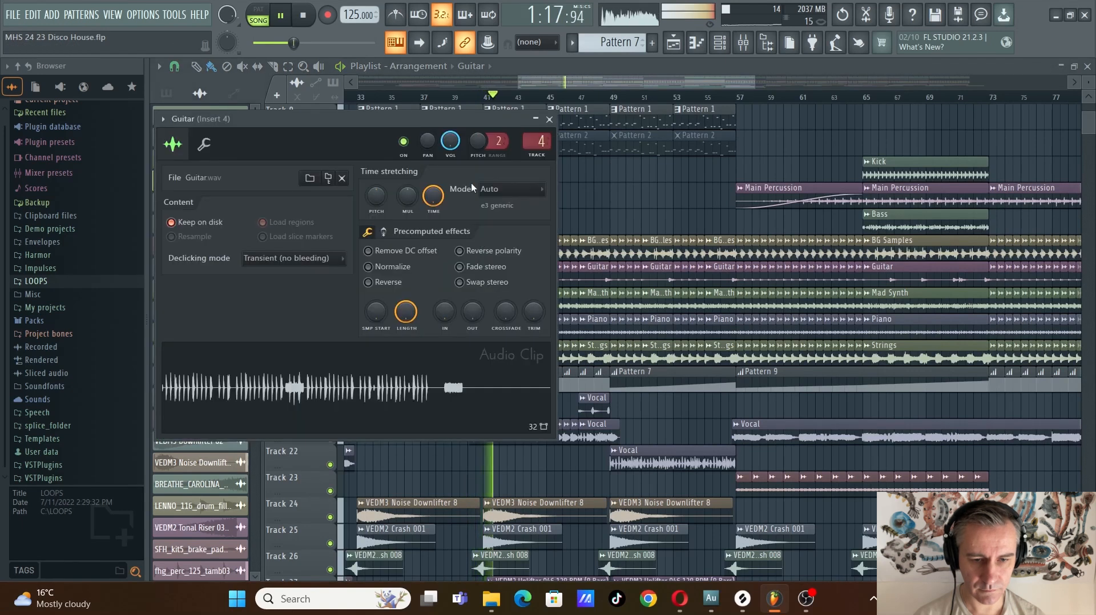
key("Escape")
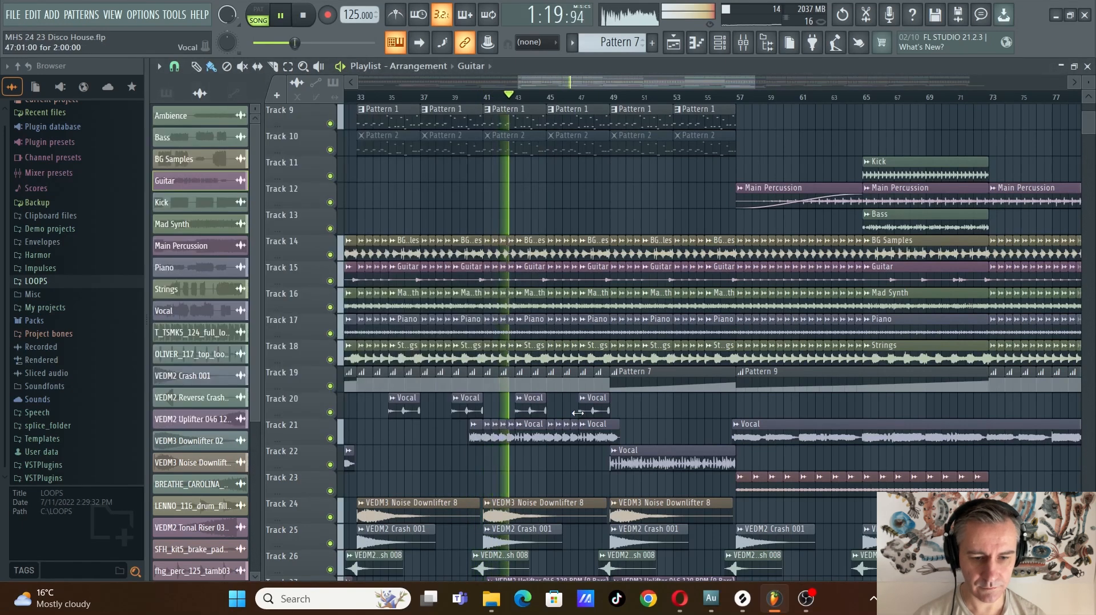
Reveal the channel rack beside the playlist, inspect the instruments behind the Pattern 1 clip on Track 9, and maximize the playlist again
scroll(457, 468, "down", 2)
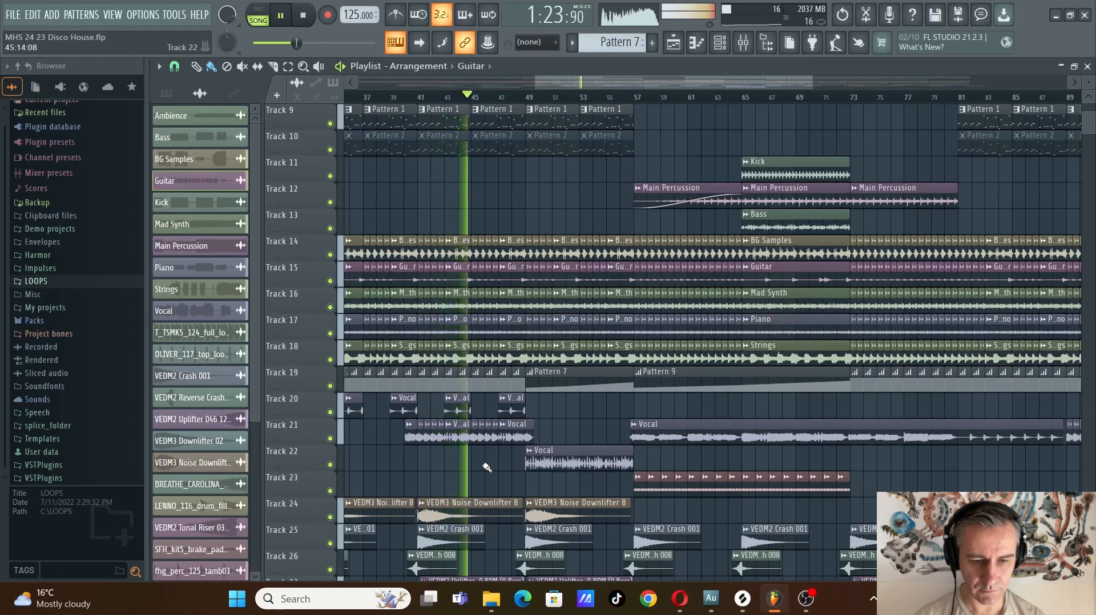
scroll(559, 448, "up", 3)
scroll(562, 440, "up", 1)
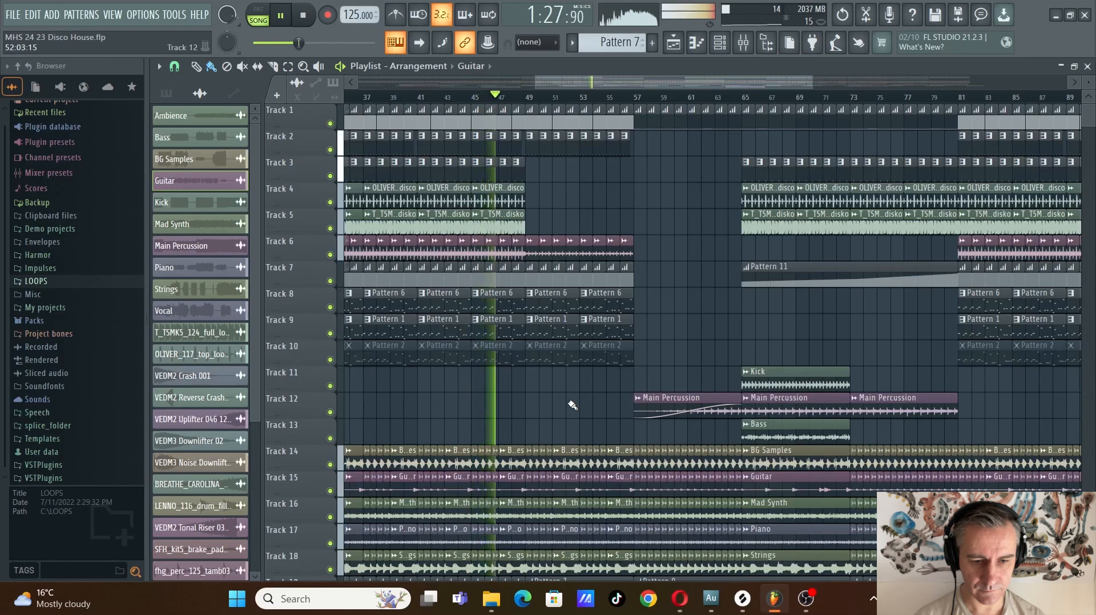
scroll(600, 428, "down", 2)
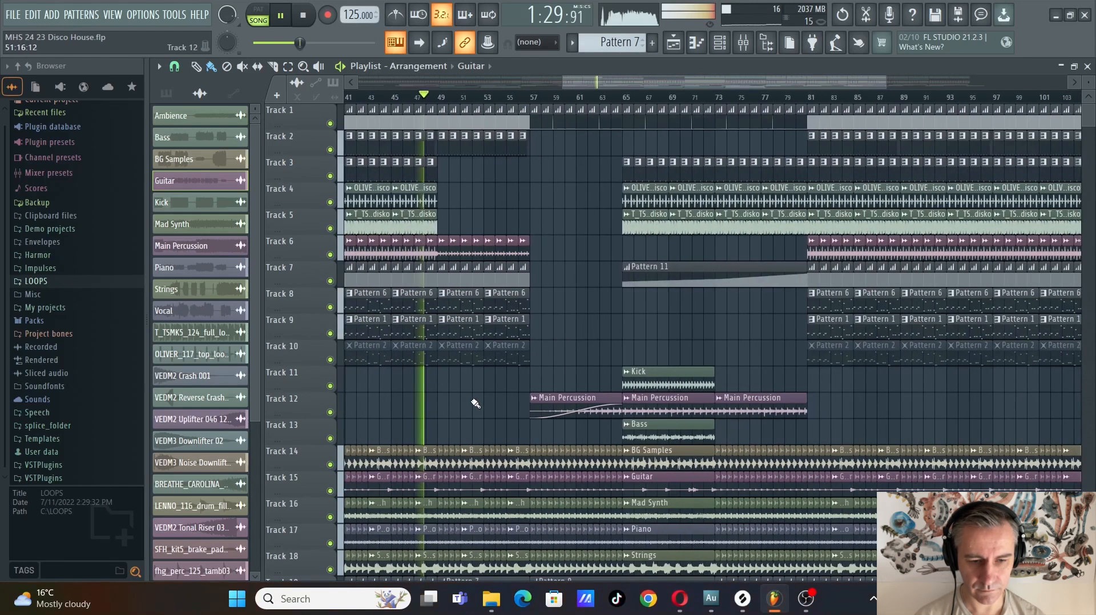
double_click(753, 69)
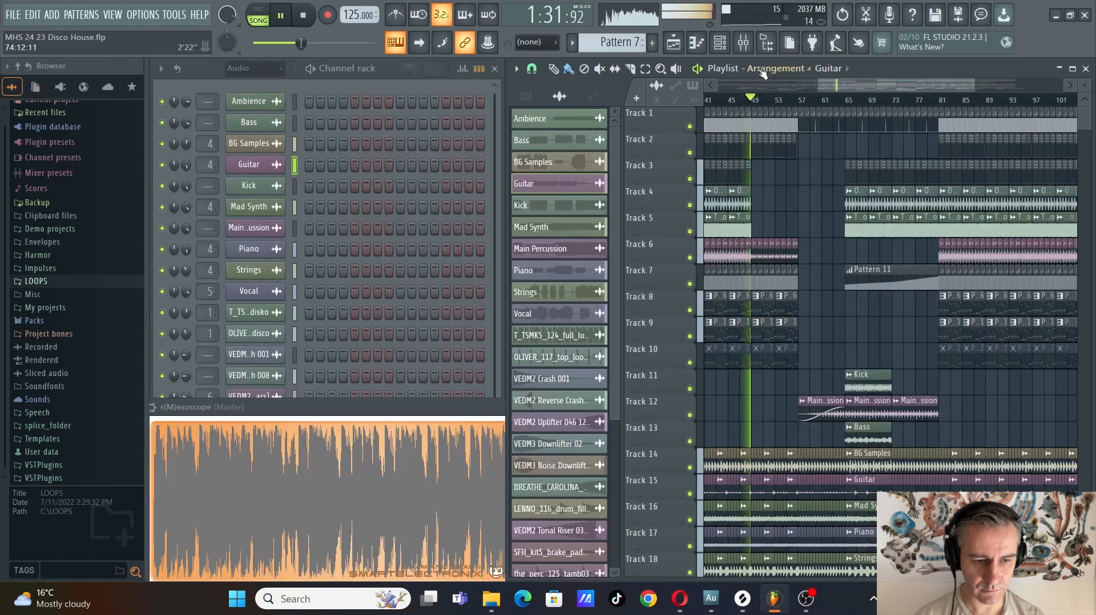
scroll(767, 325, "up", 3)
left_click(763, 330)
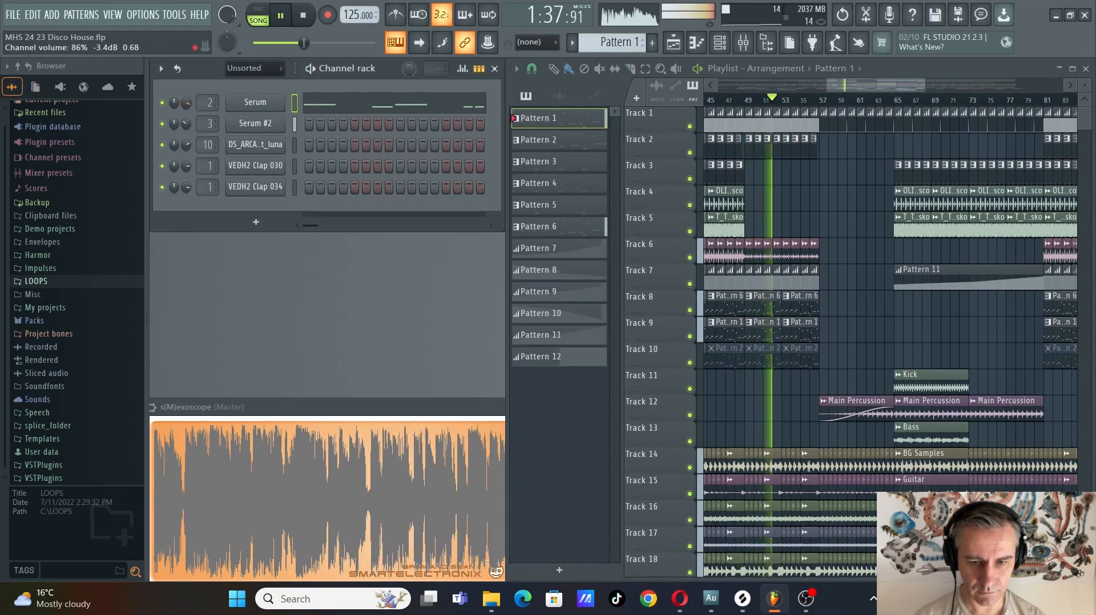
left_click(1072, 70)
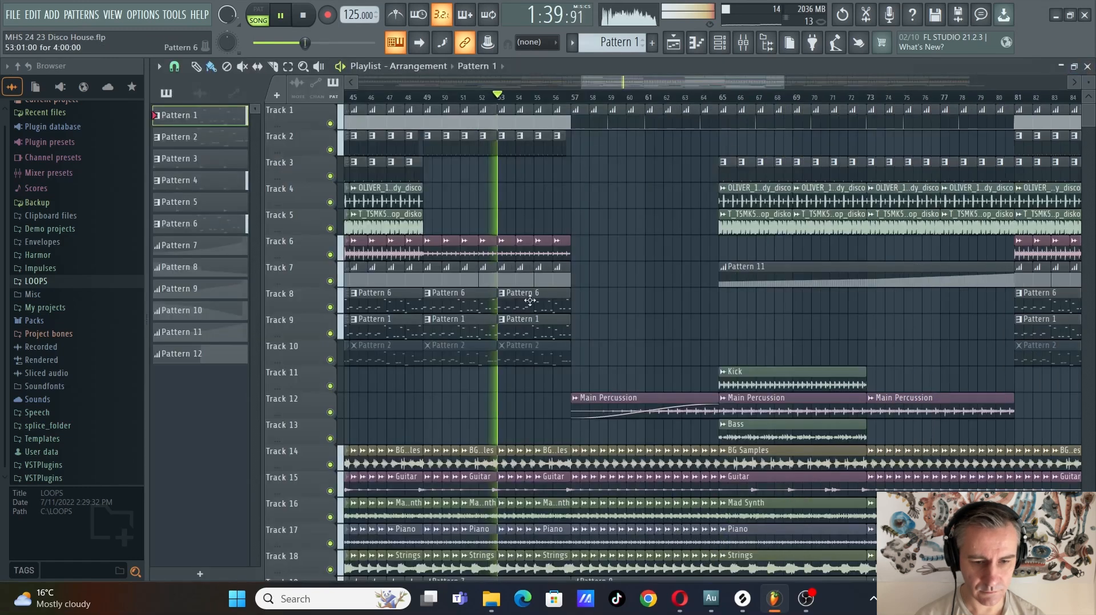
Follow the playback into the breakdown starting at bar 57, examining its percussion, stem, vocal, automation and transition effect clips
scroll(643, 396, "down", 1)
scroll(644, 396, "up", 2)
scroll(506, 315, "down", 1)
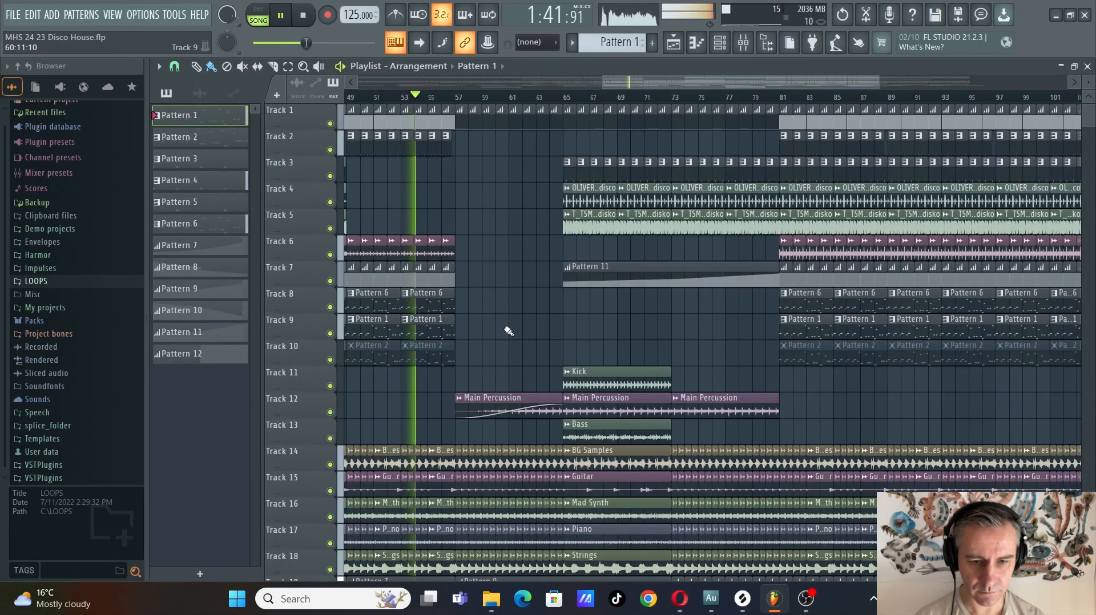
scroll(506, 315, "down", 4)
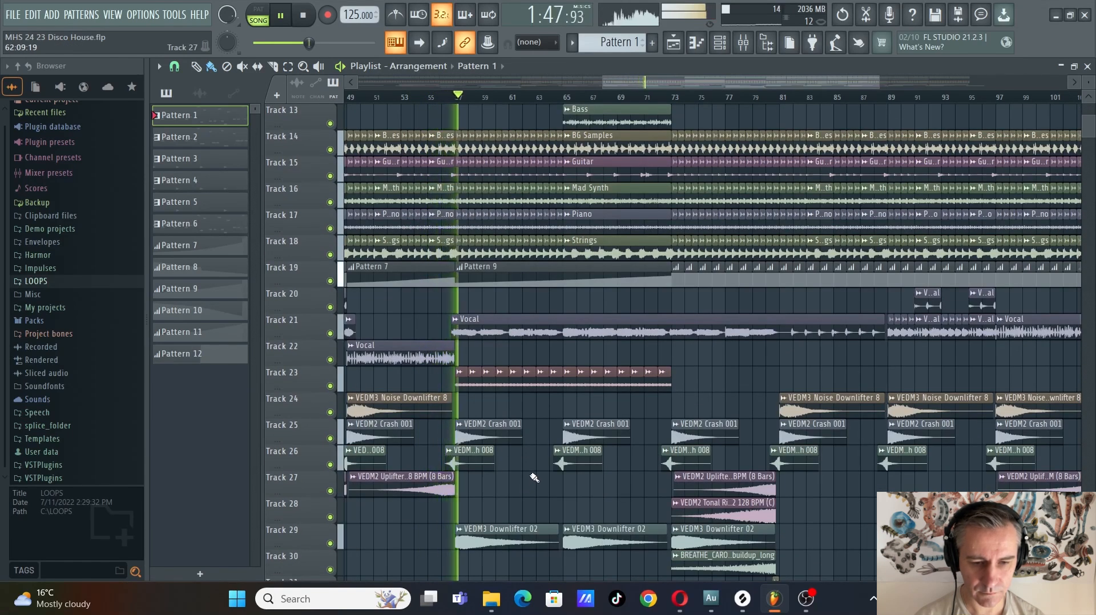
scroll(534, 478, "up", 1)
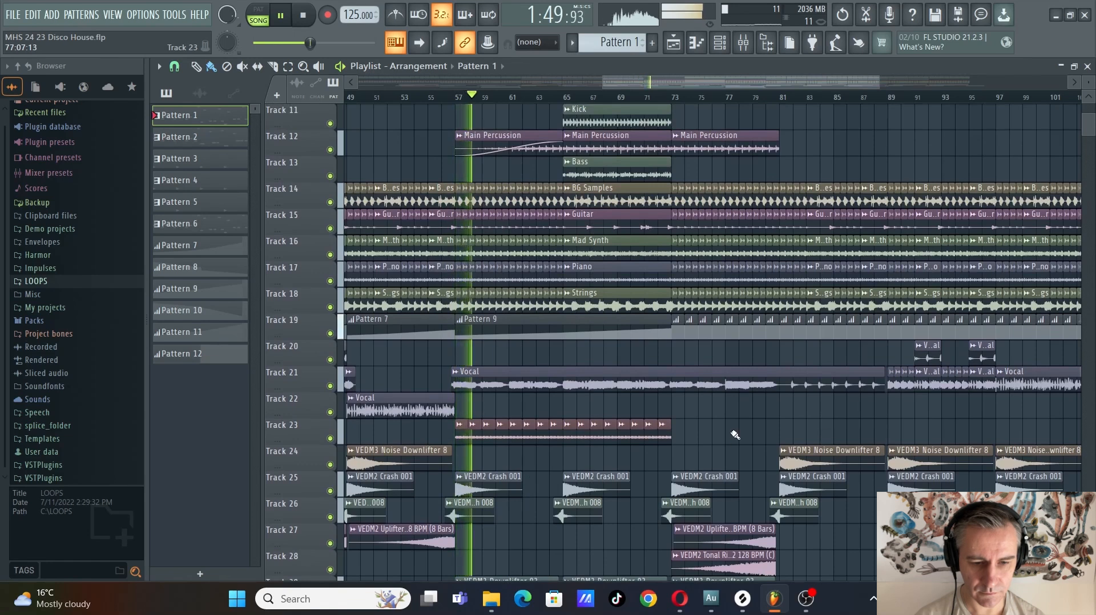
scroll(735, 435, "up", 2)
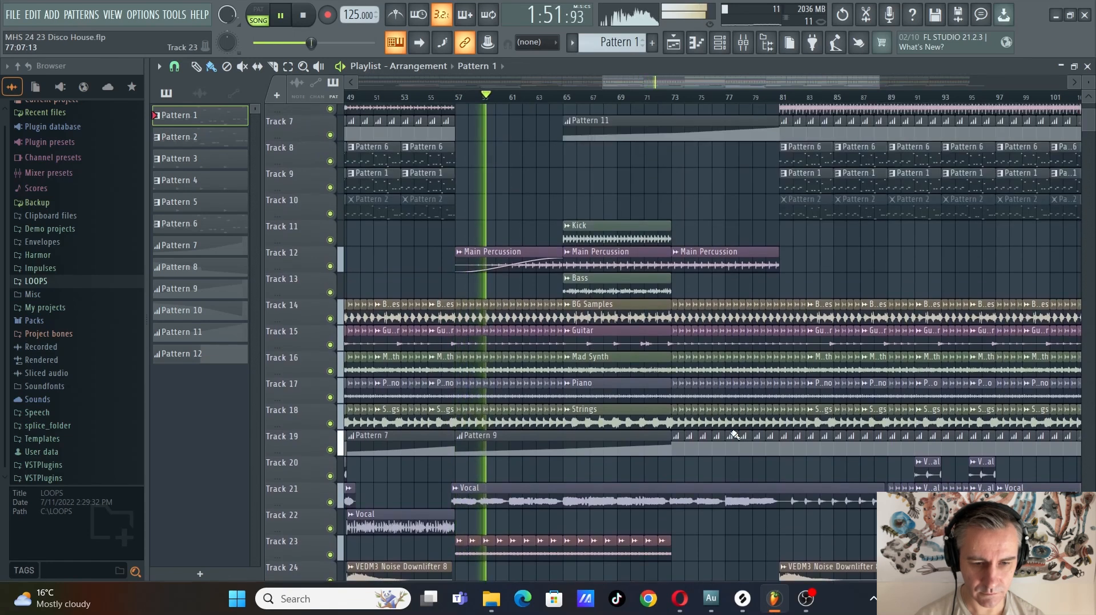
scroll(735, 435, "up", 2)
scroll(735, 340, "up", 3)
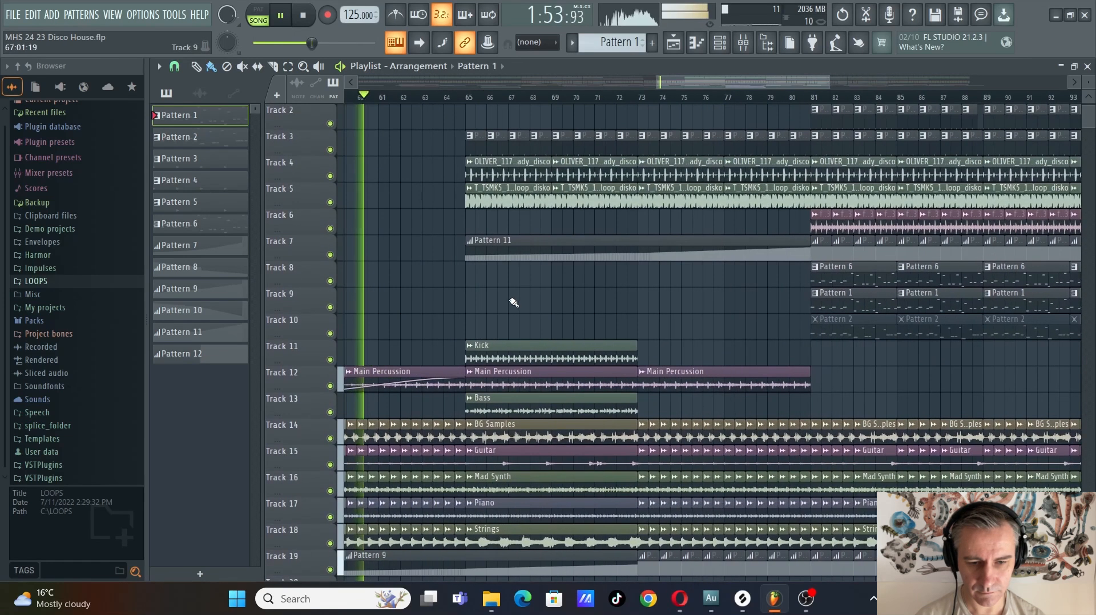
scroll(514, 303, "down", 3)
scroll(684, 342, "down", 2)
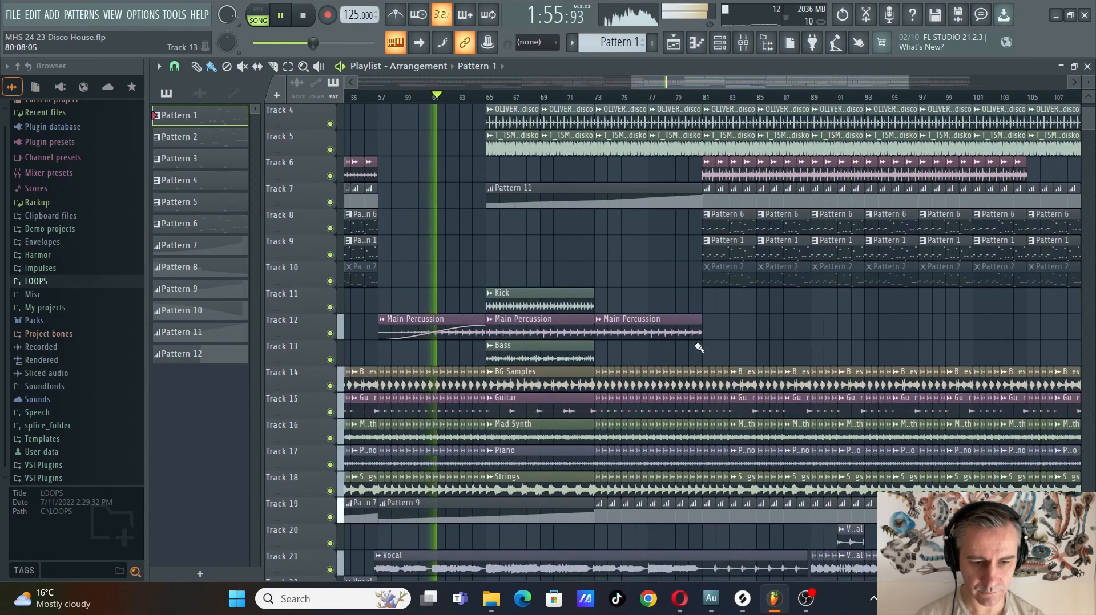
scroll(699, 347, "down", 2)
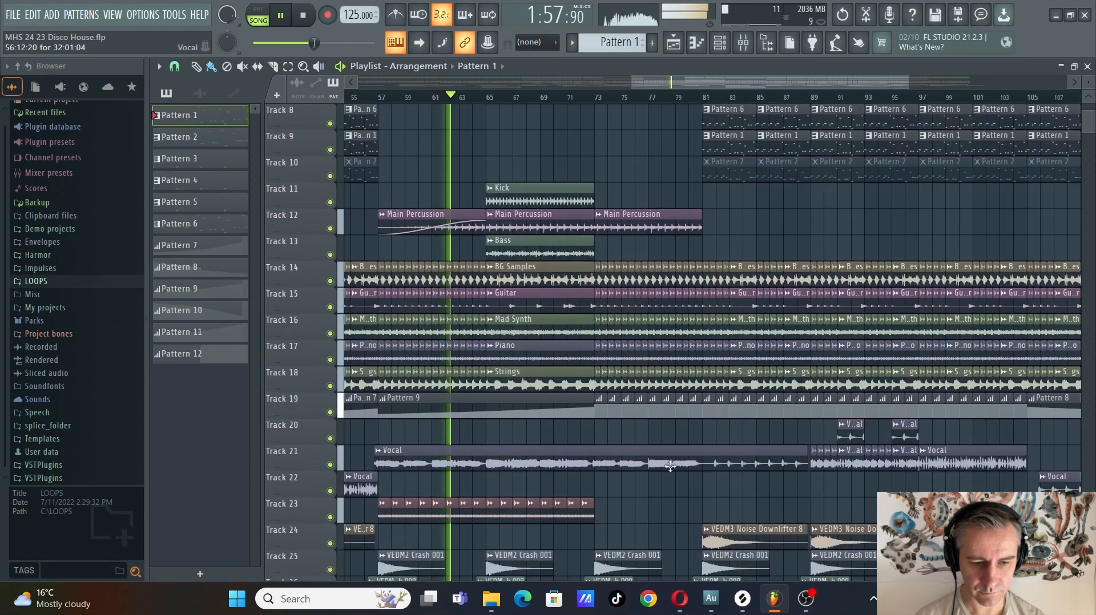
scroll(662, 468, "down", 2)
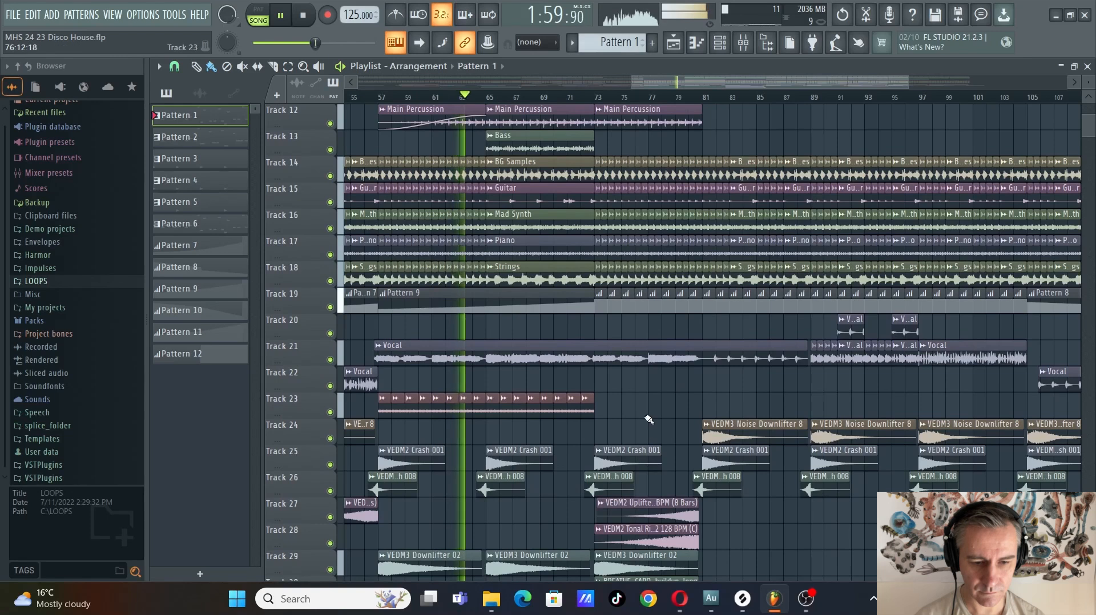
Check the channel settings of the fhg_perc_125_tamb03 clip at bar 81 on Track 6 and close them
scroll(648, 418, "up", 3)
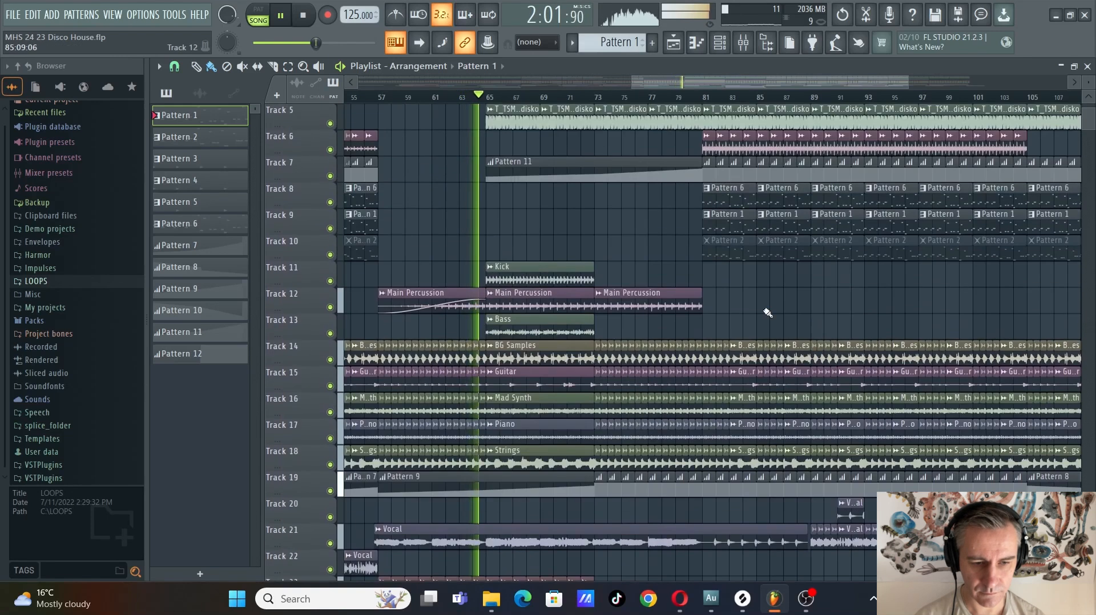
scroll(767, 313, "up", 2)
scroll(790, 337, "down", 1)
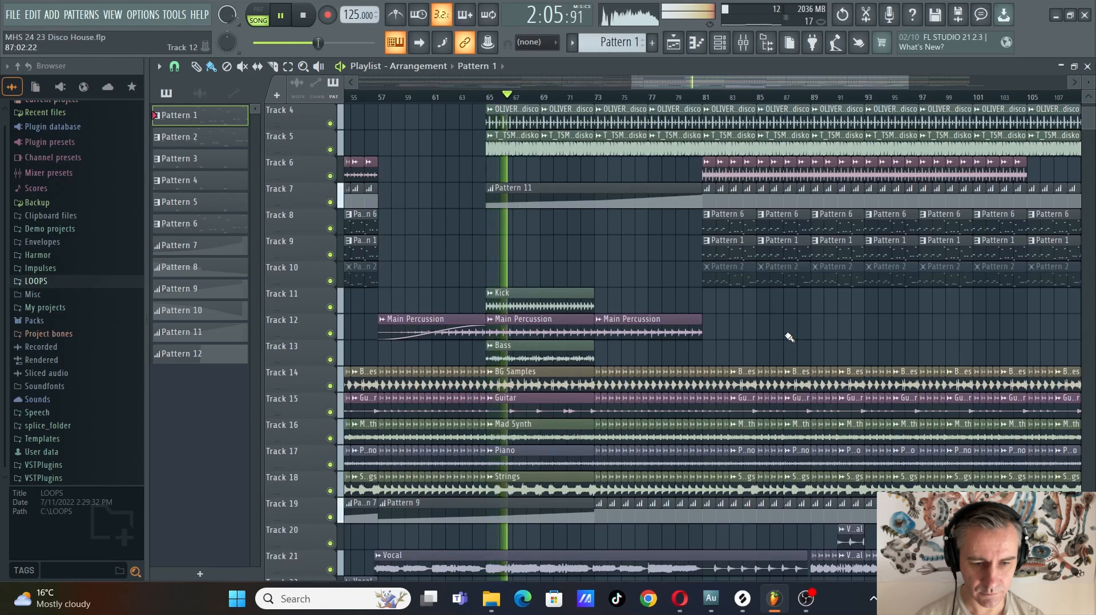
double_click(709, 171)
key("Escape")
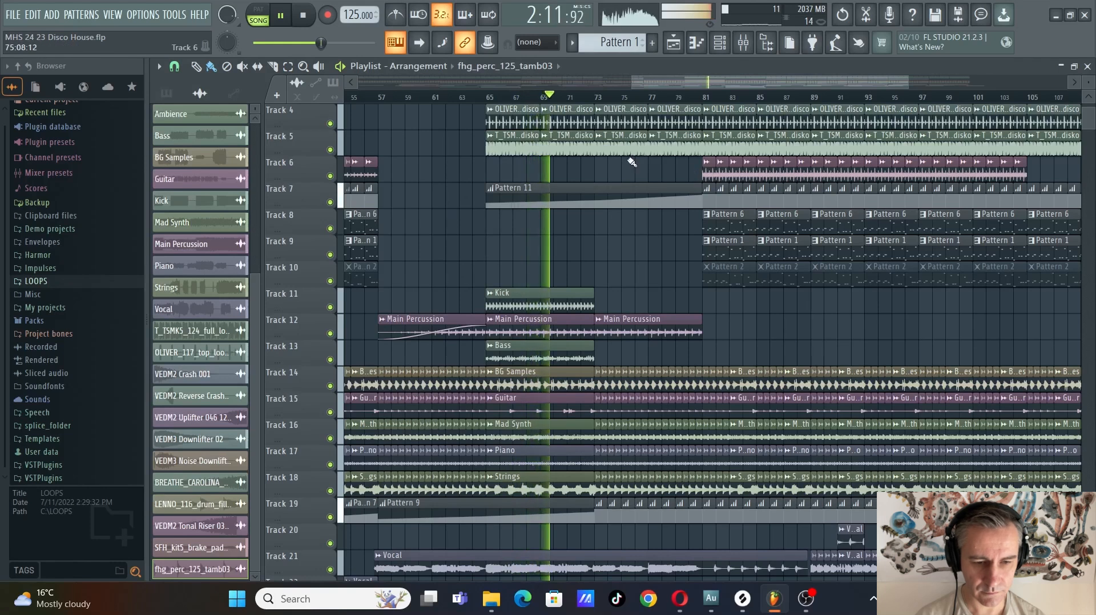
Follow the playback through the build-up from bar 73 to bar 81, examining the risers, downlifter and returning drum patterns
scroll(718, 292, "down", 3)
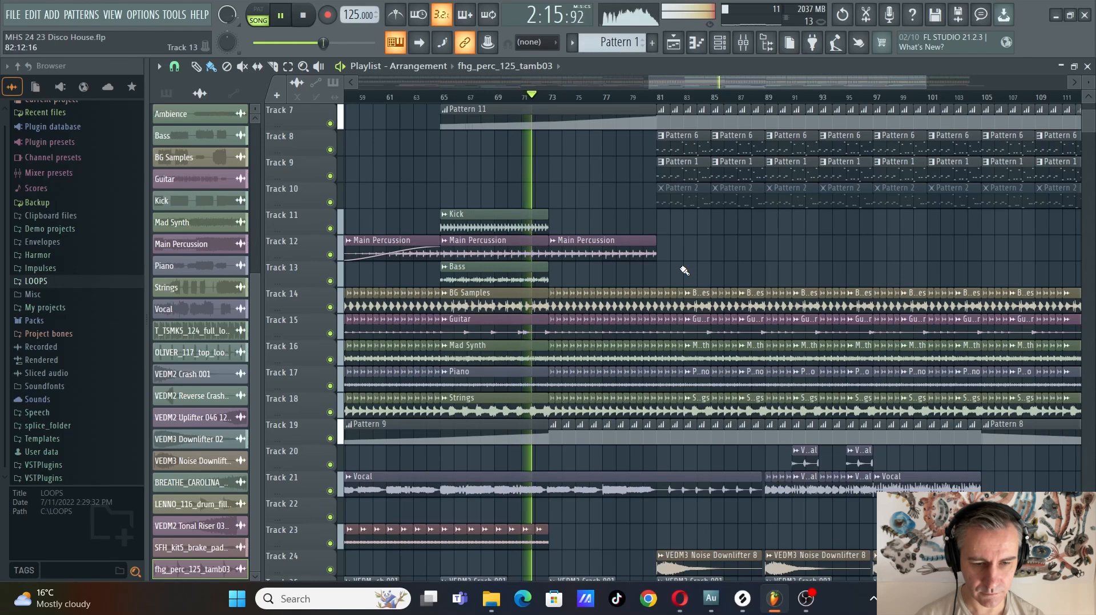
scroll(684, 271, "down", 4)
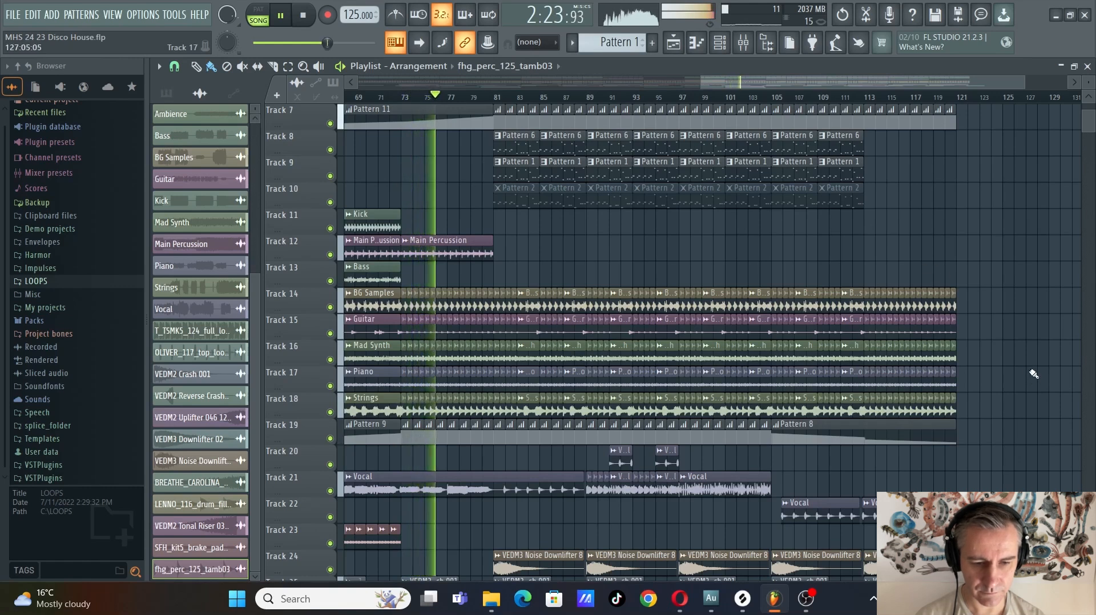
scroll(1032, 372, "down", 8)
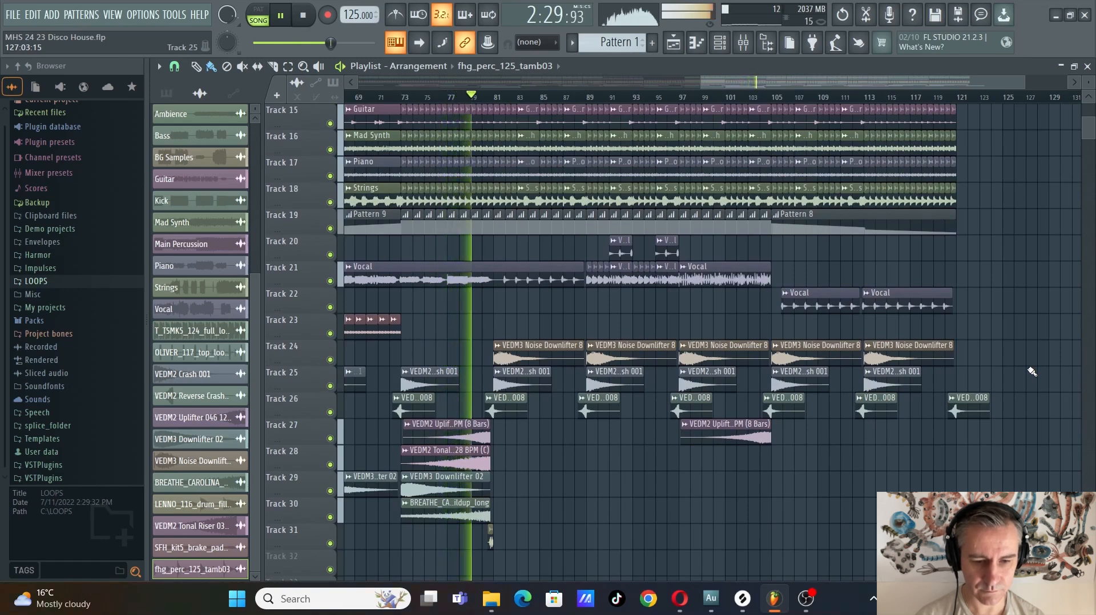
scroll(1032, 372, "up", 14)
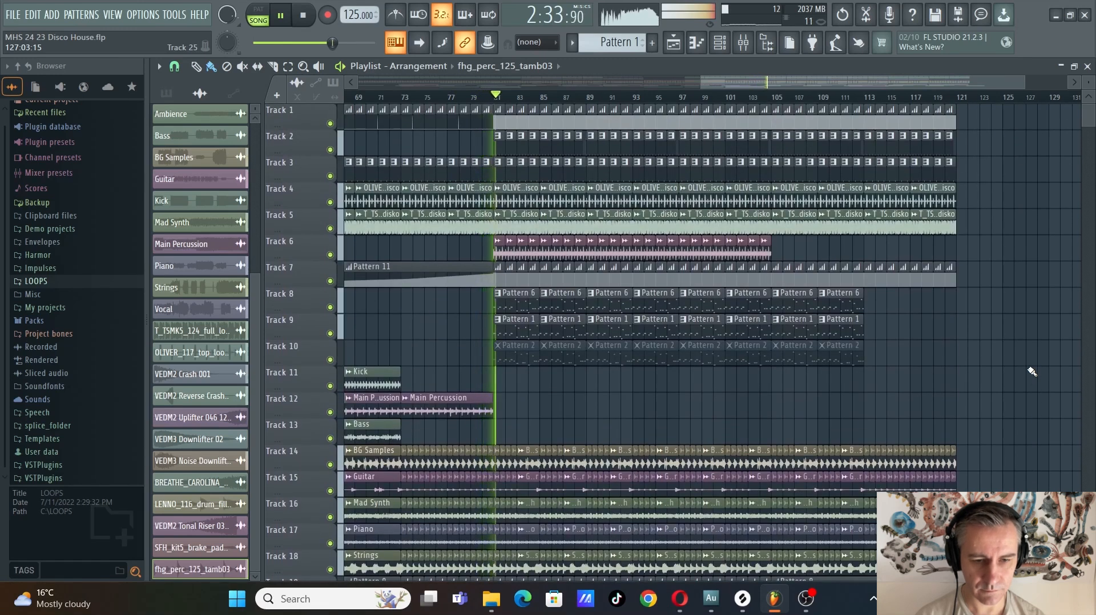
scroll(685, 420, "up", 3)
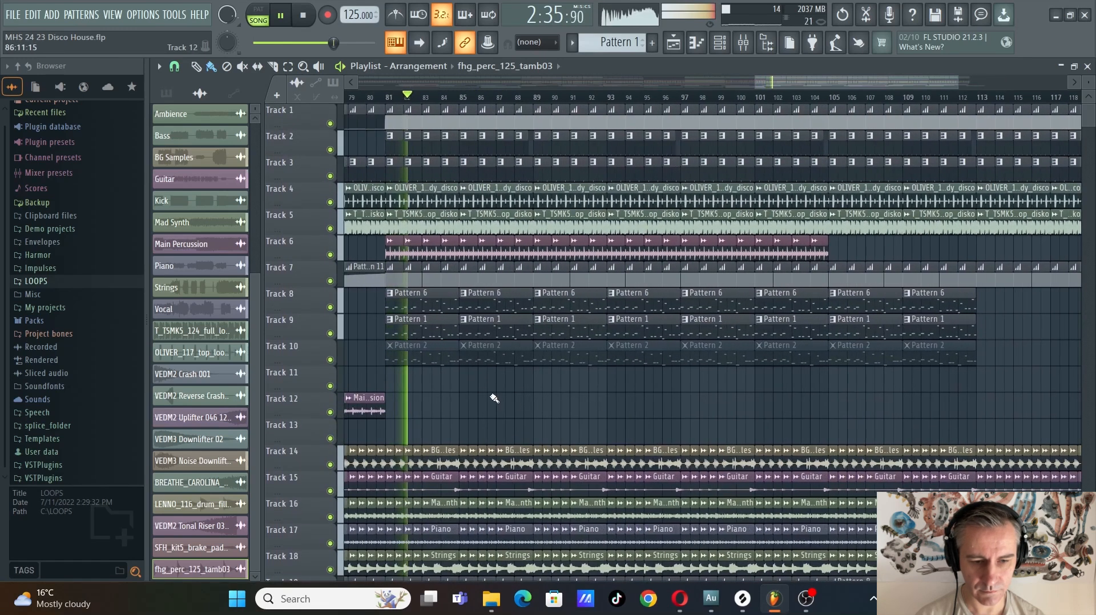
Follow the playback through the final section from bar 81 towards bar 97, examining the drums, stems, vocal chops and closing automation
scroll(616, 400, "down", 4)
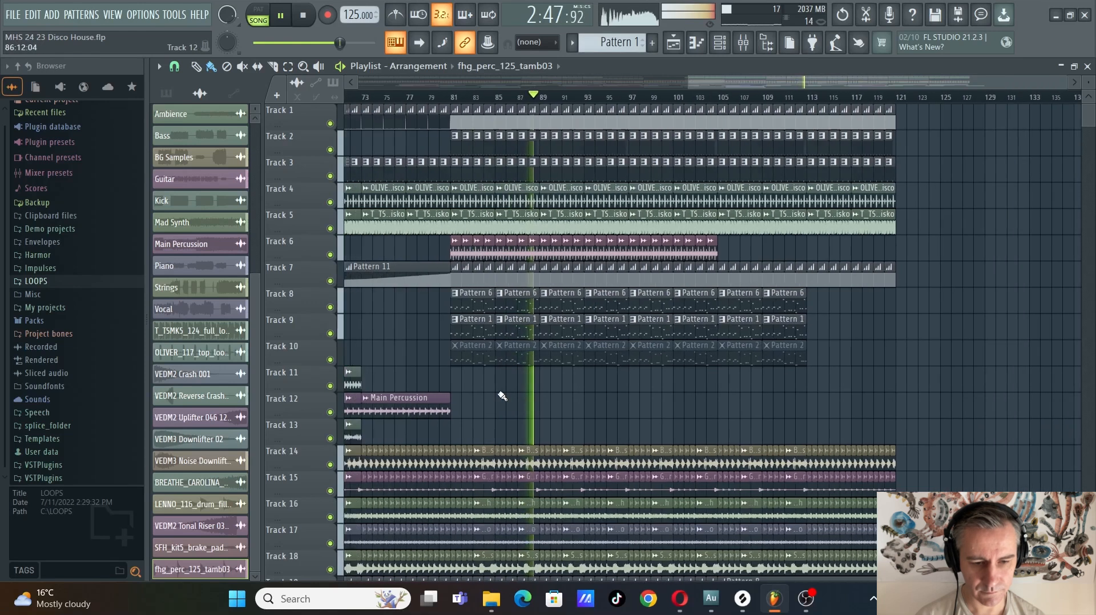
scroll(966, 374, "down", 8)
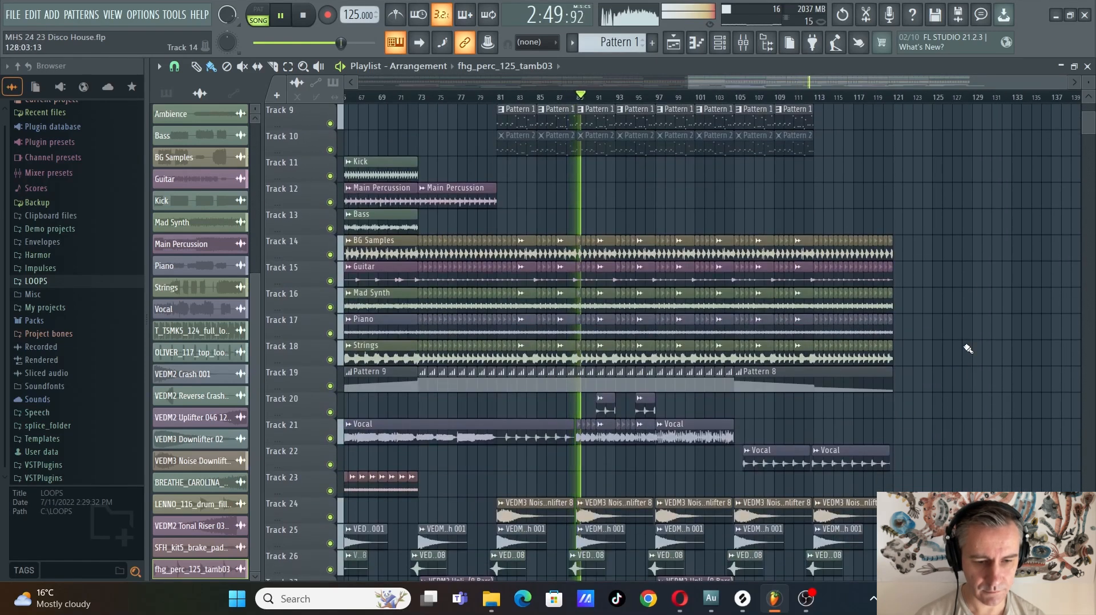
scroll(967, 349, "up", 2, "ctrl")
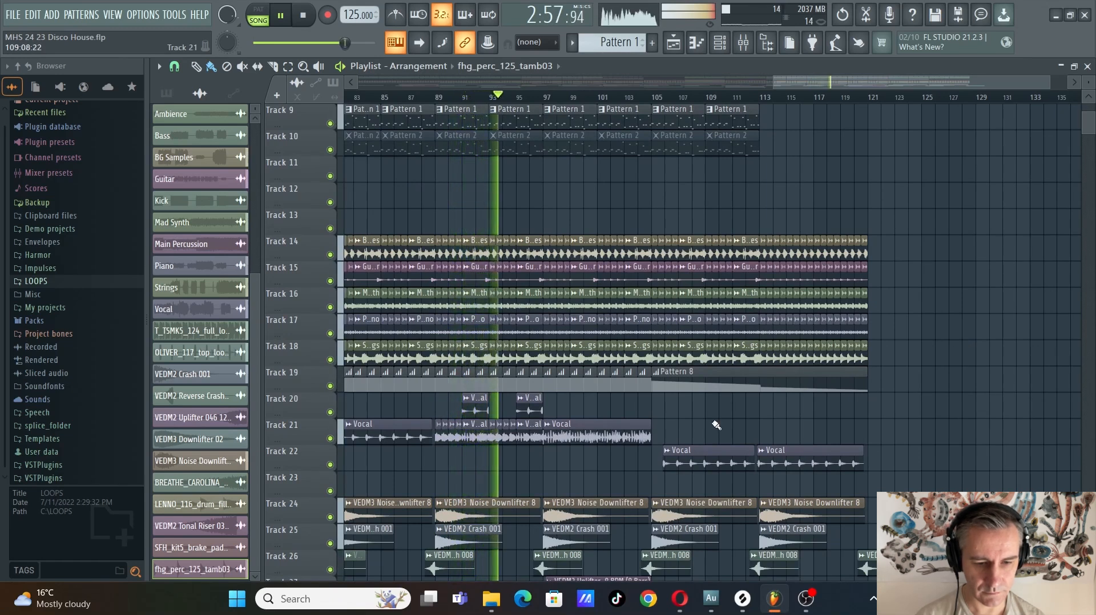
scroll(684, 423, "up", 2)
scroll(580, 411, "down", 2)
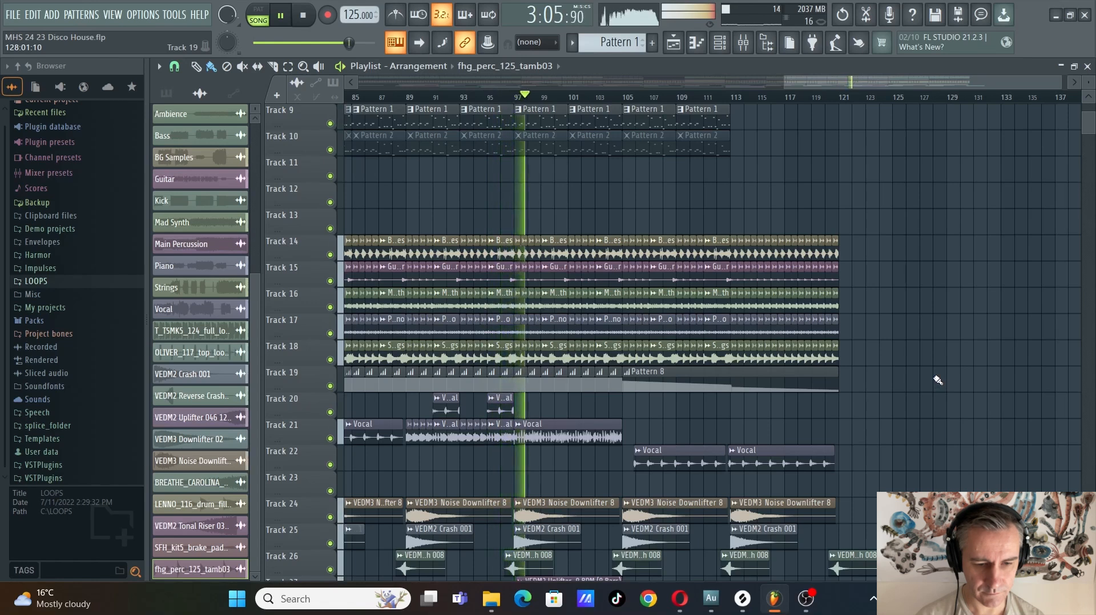
Extend the start of the first Vocal clip on Track 22 back to just before bar 105
scroll(618, 486, "up", 4)
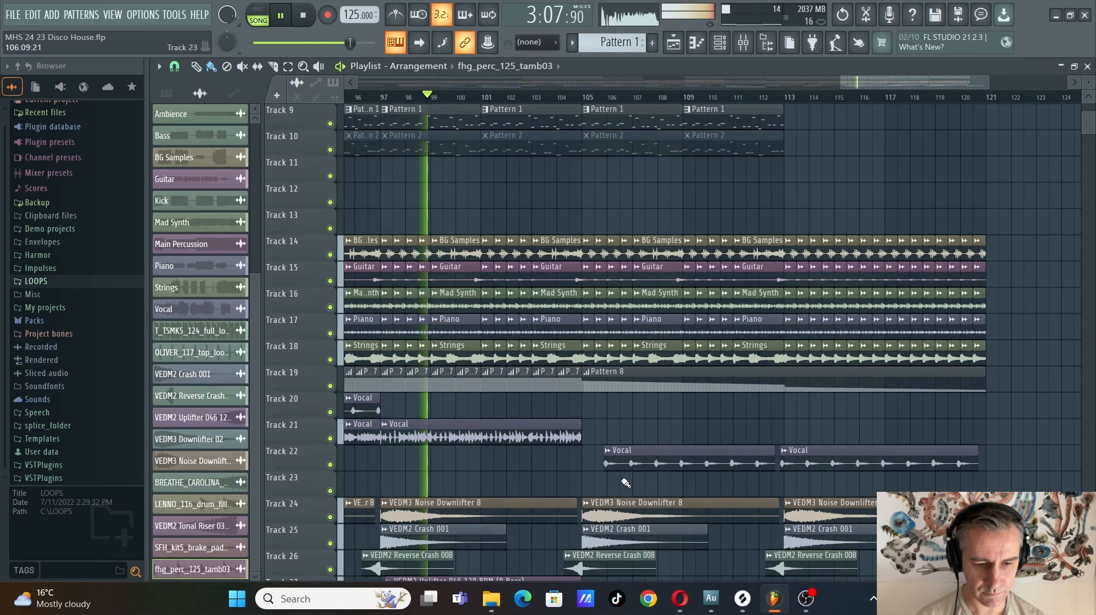
scroll(619, 475, "up", 3)
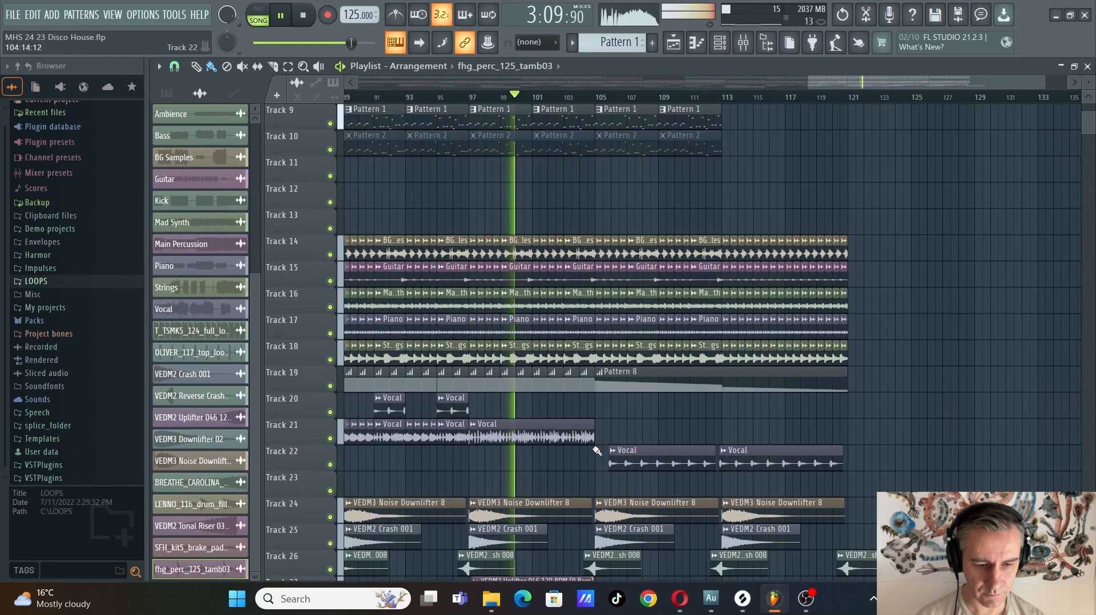
left_click(629, 466)
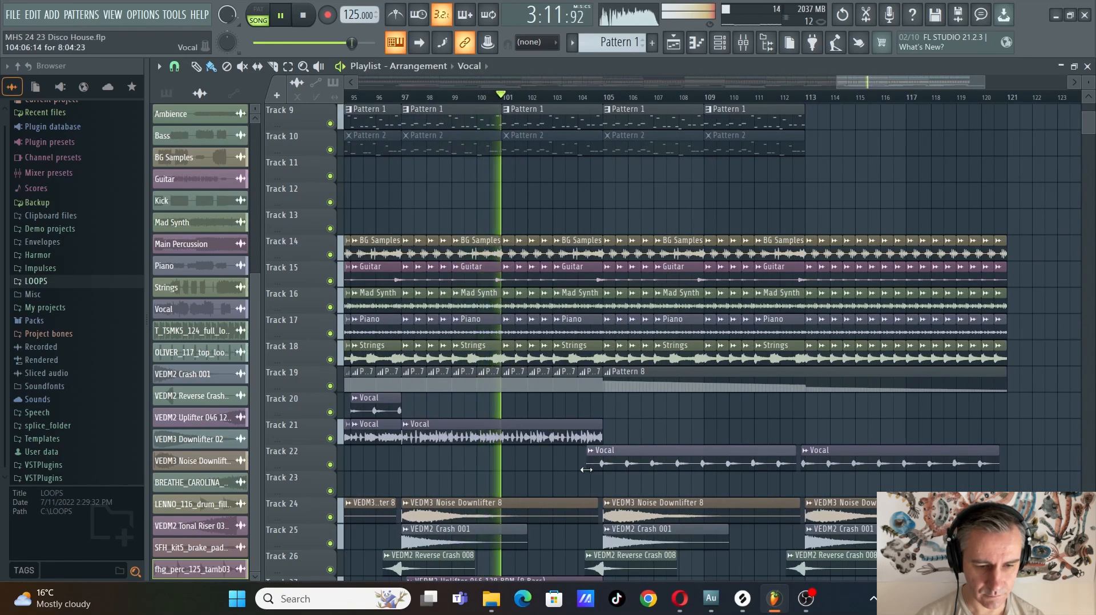
scroll(596, 475, "up", 5)
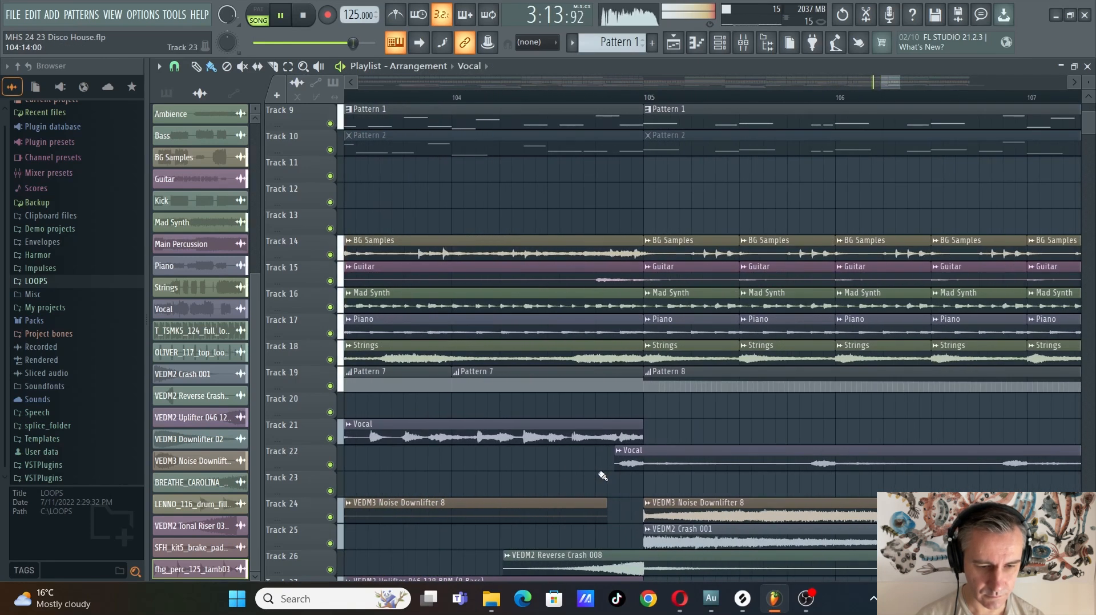
scroll(603, 475, "down", 8)
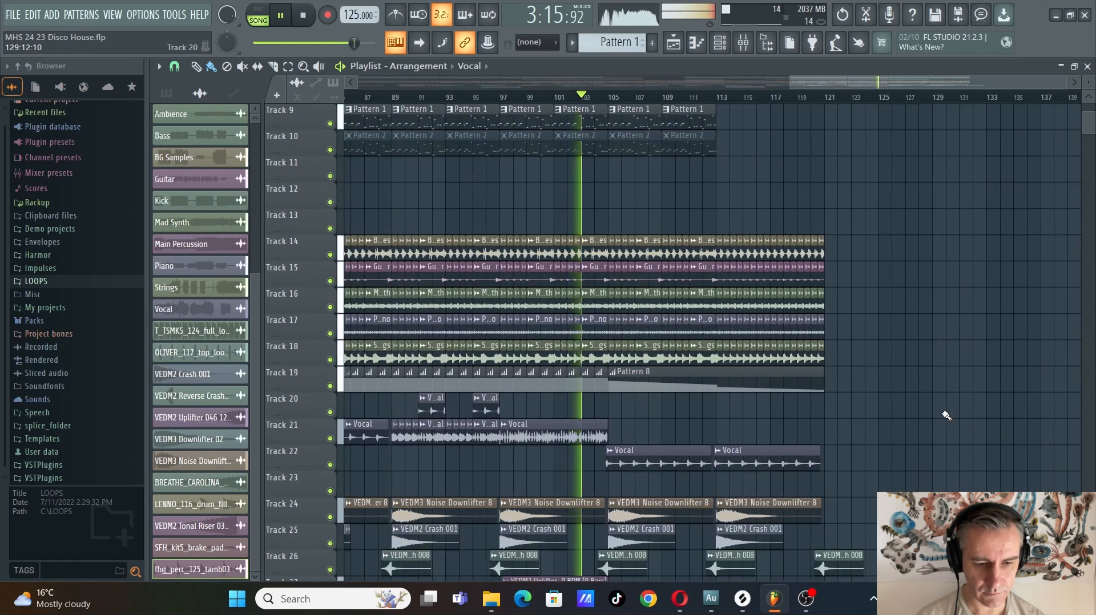
Follow the playback from bar 103 to about bar 114, examining the closing vocals, stems, effects and drum tracks
scroll(924, 416, "up", 3)
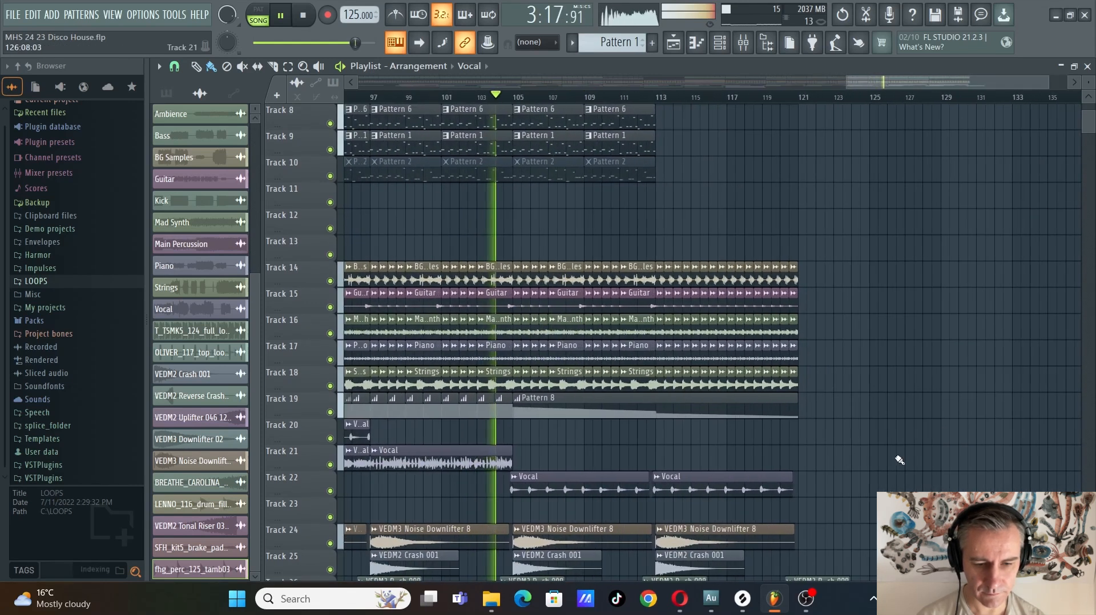
scroll(900, 460, "up", 2)
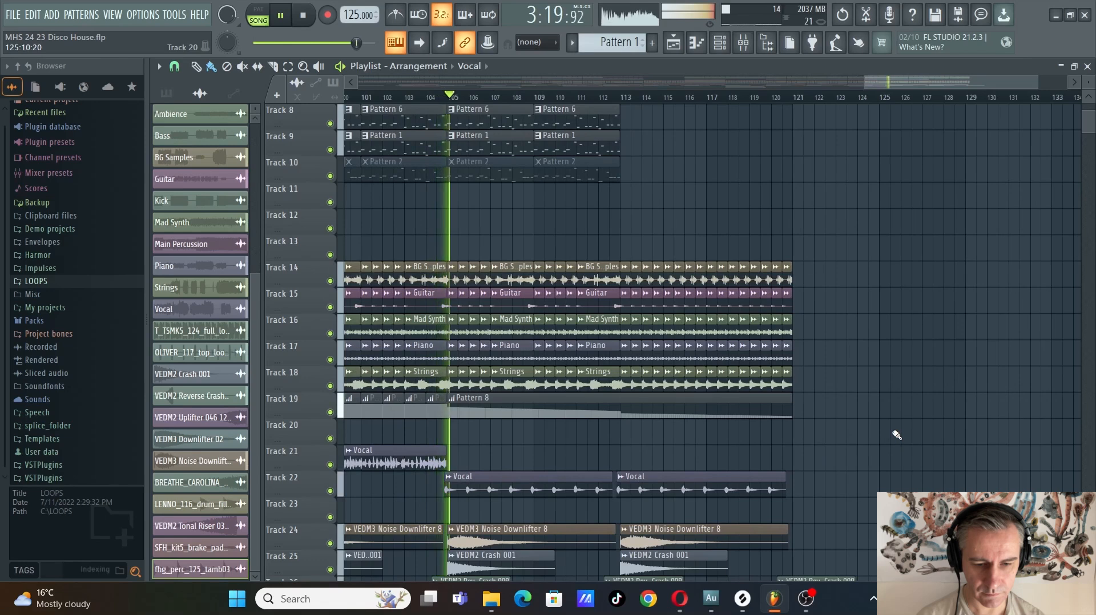
scroll(896, 434, "up", 3)
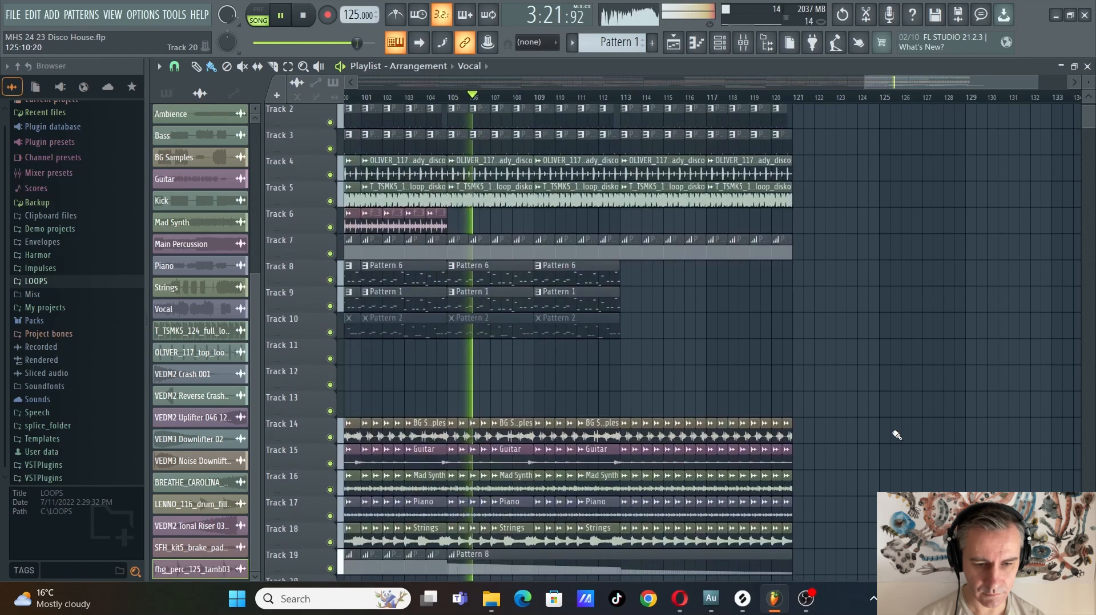
scroll(896, 435, "down", 4)
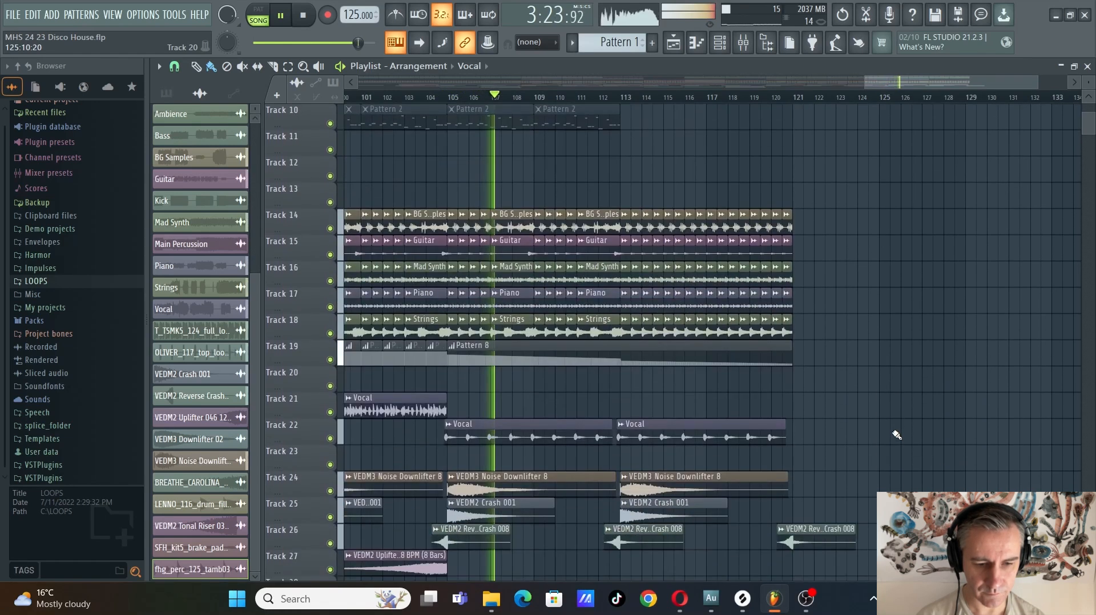
scroll(899, 433, "down", 3)
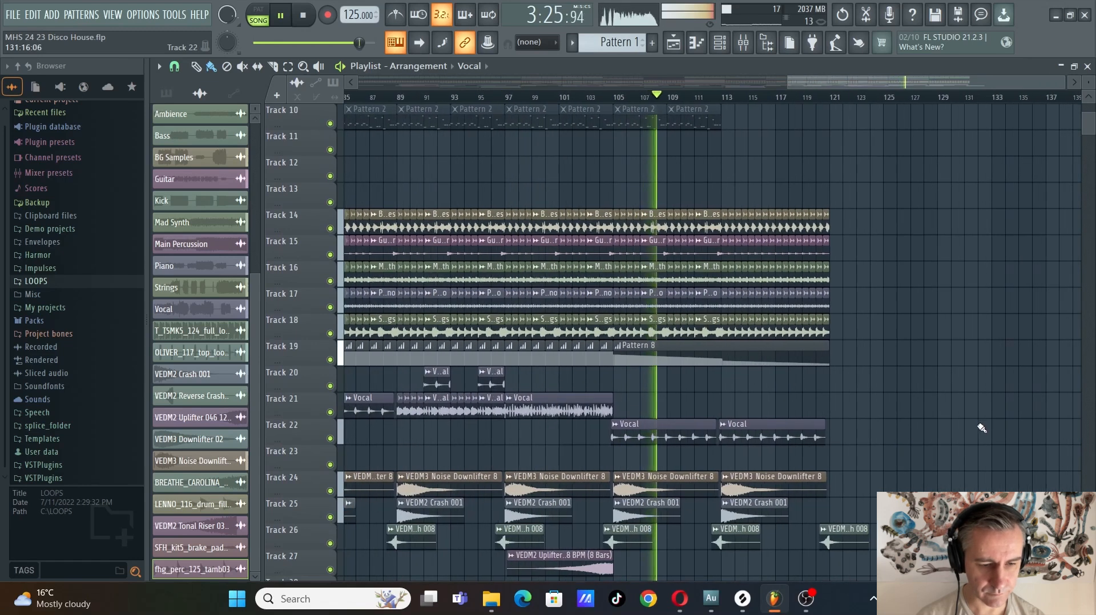
scroll(982, 428, "up", 4)
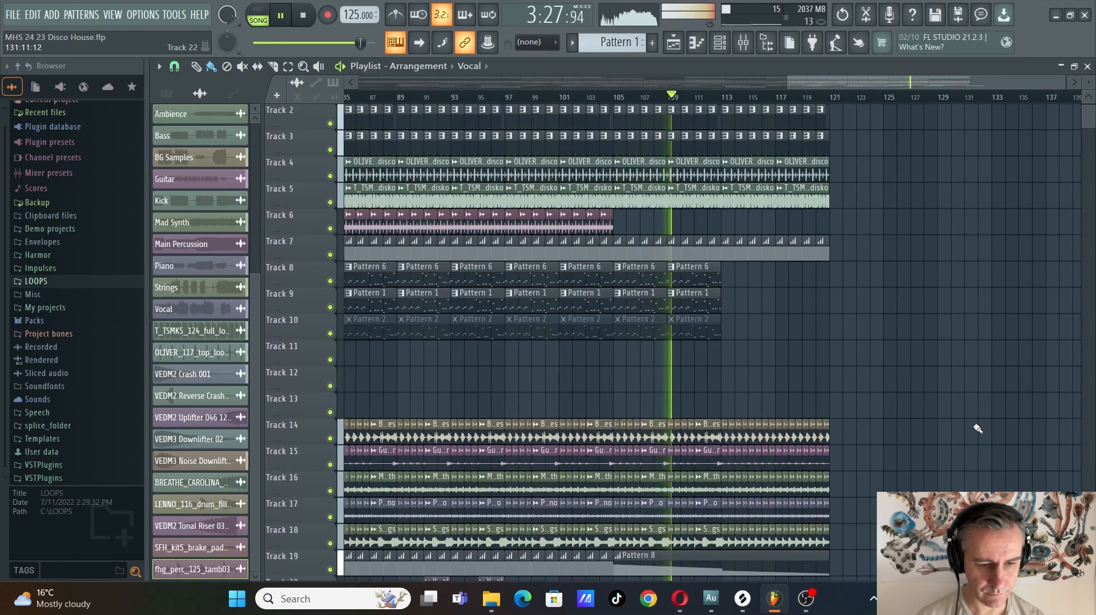
scroll(978, 428, "up", 1)
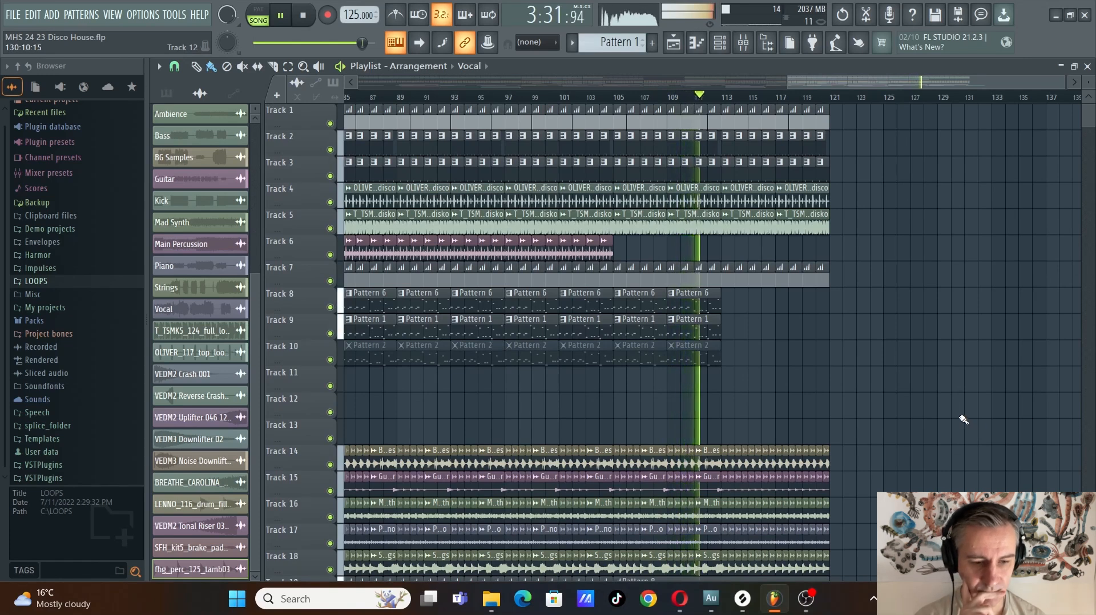
scroll(963, 420, "down", 5)
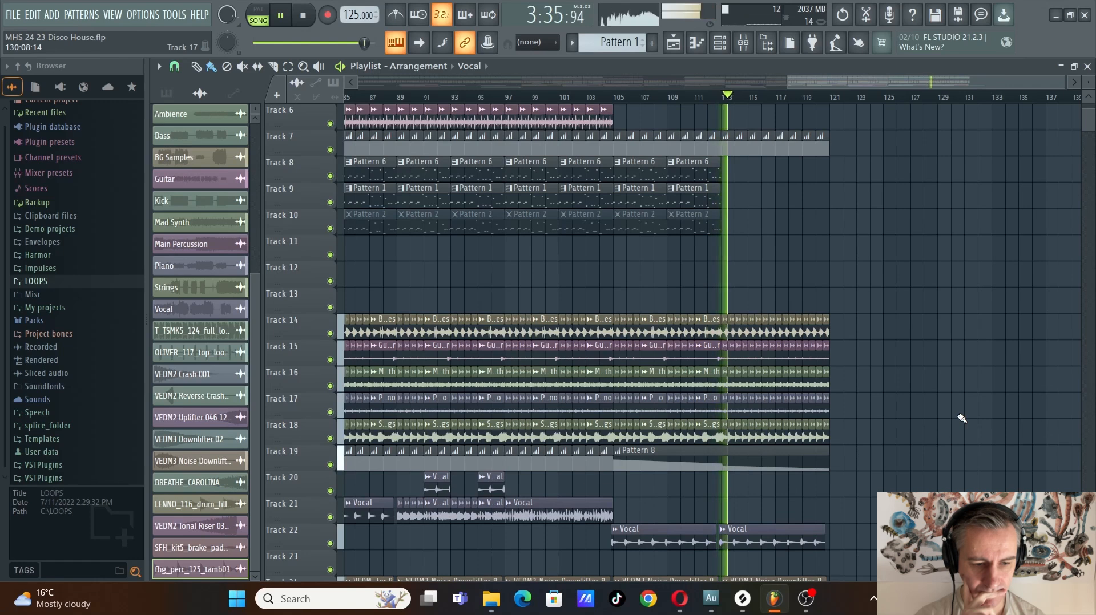
scroll(962, 418, "up", 5)
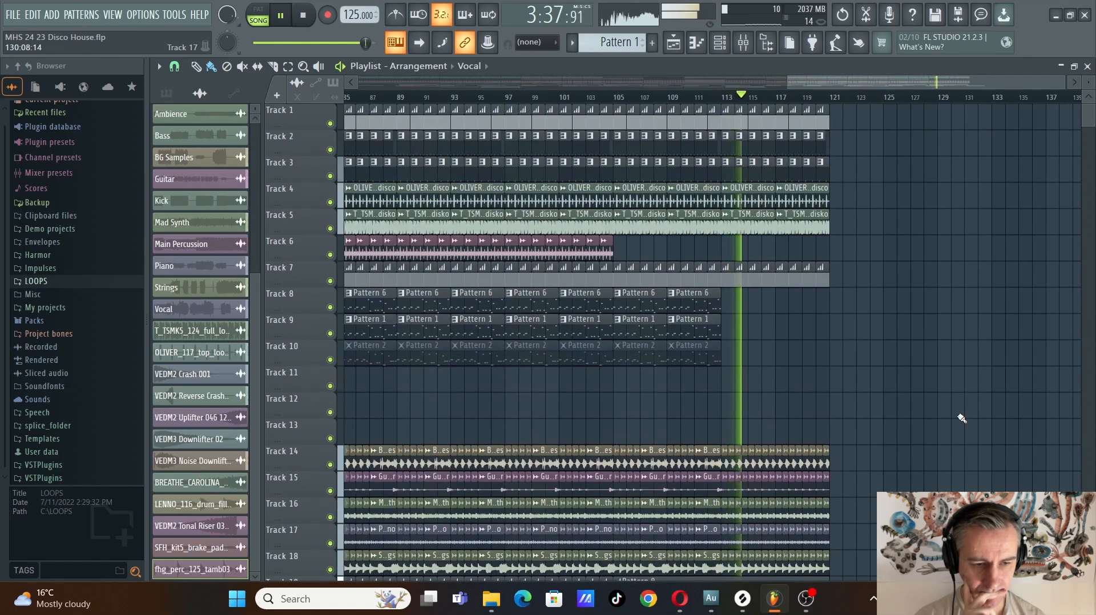
Follow the playback to the end of the arrangement near bar 121, reviewing all tracks, and stop it
scroll(964, 408, "down", 5)
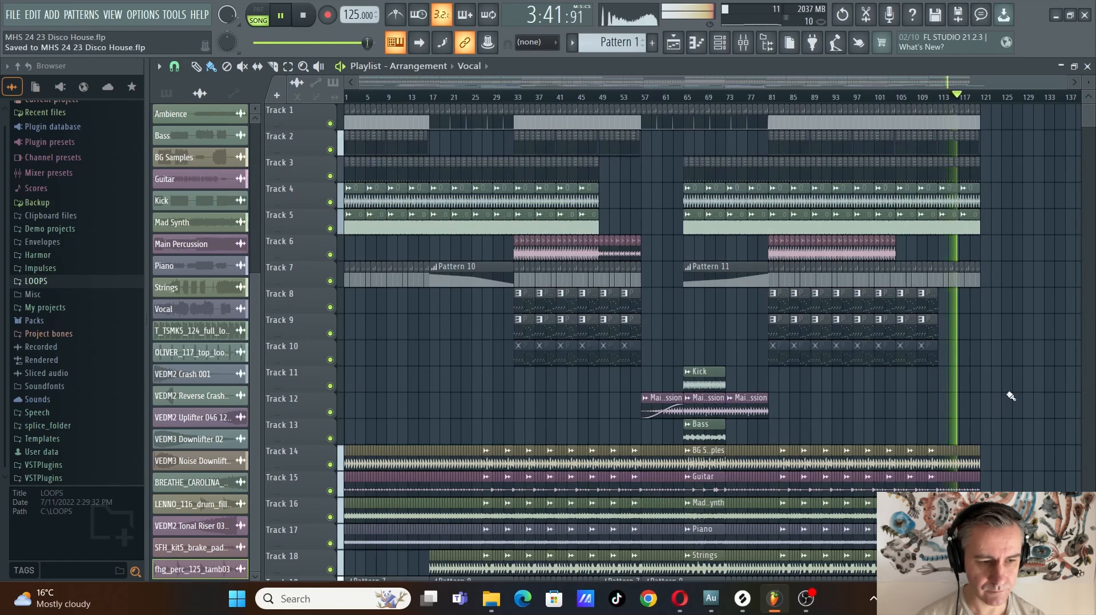
scroll(1010, 395, "down", 13)
scroll(1016, 396, "up", 5)
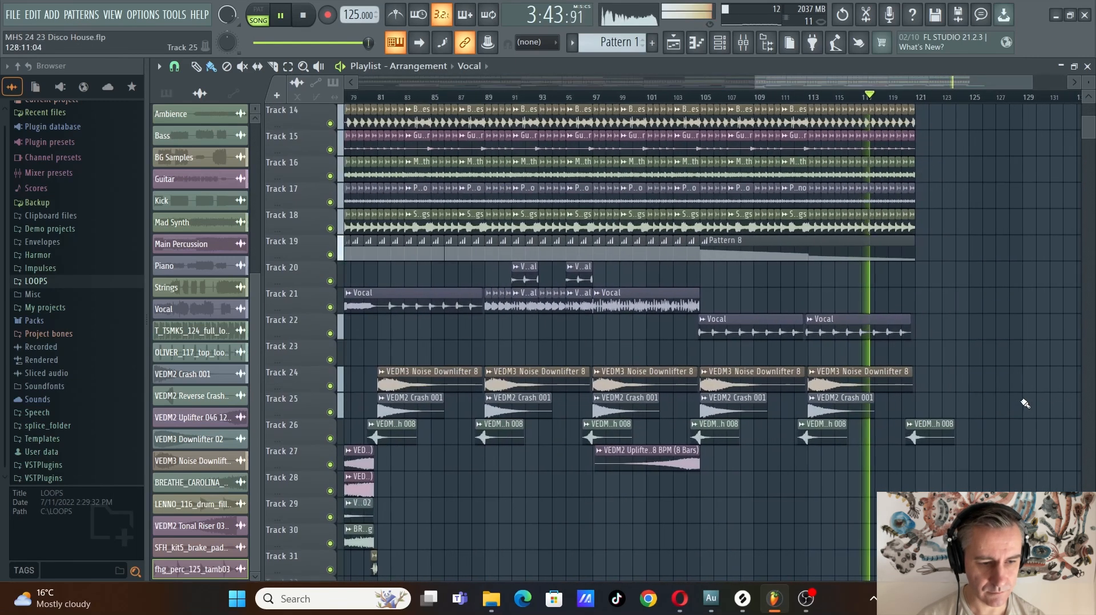
scroll(1022, 401, "down", 4)
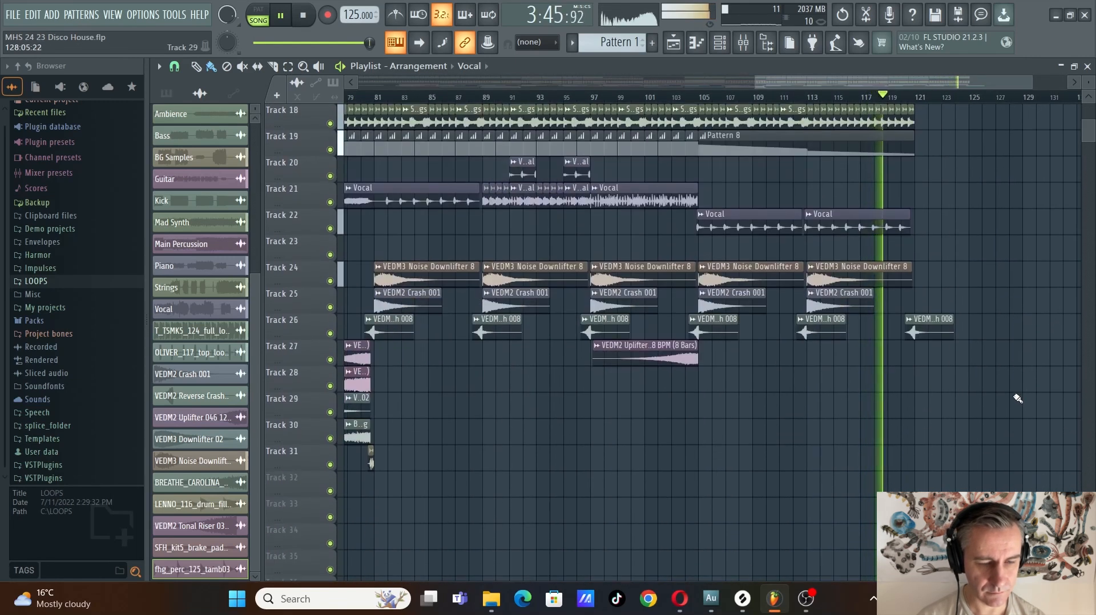
scroll(1027, 397, "down", 5)
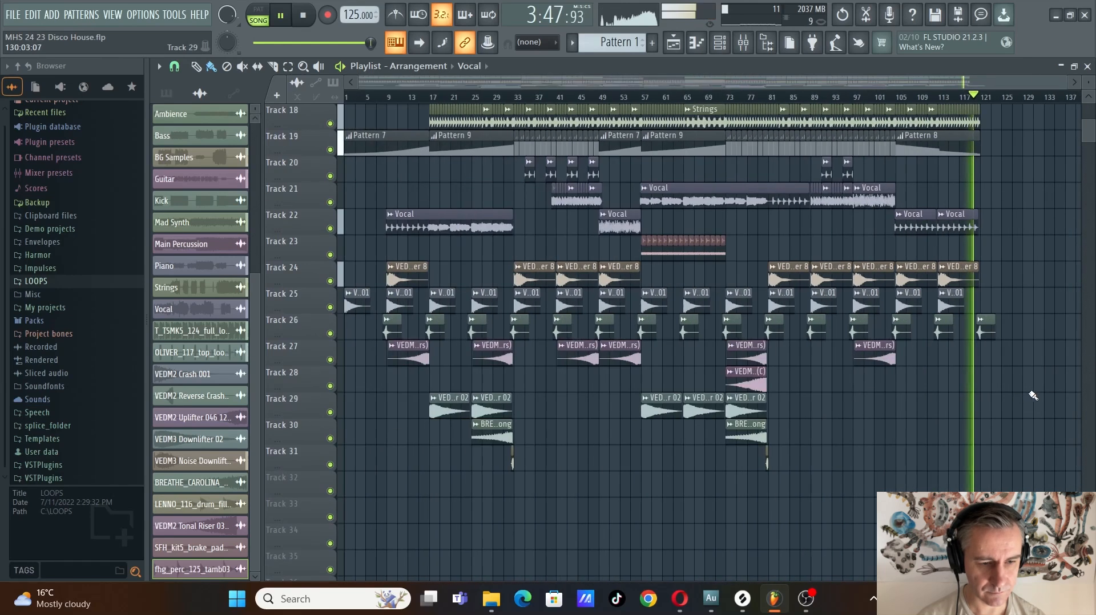
scroll(1048, 400, "up", 17)
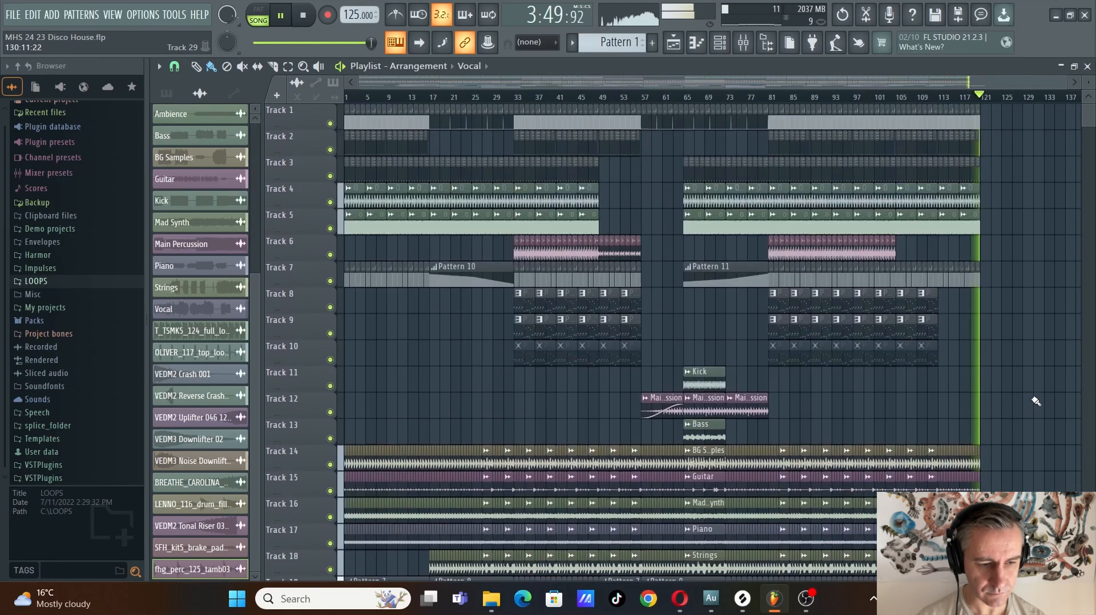
key("space")
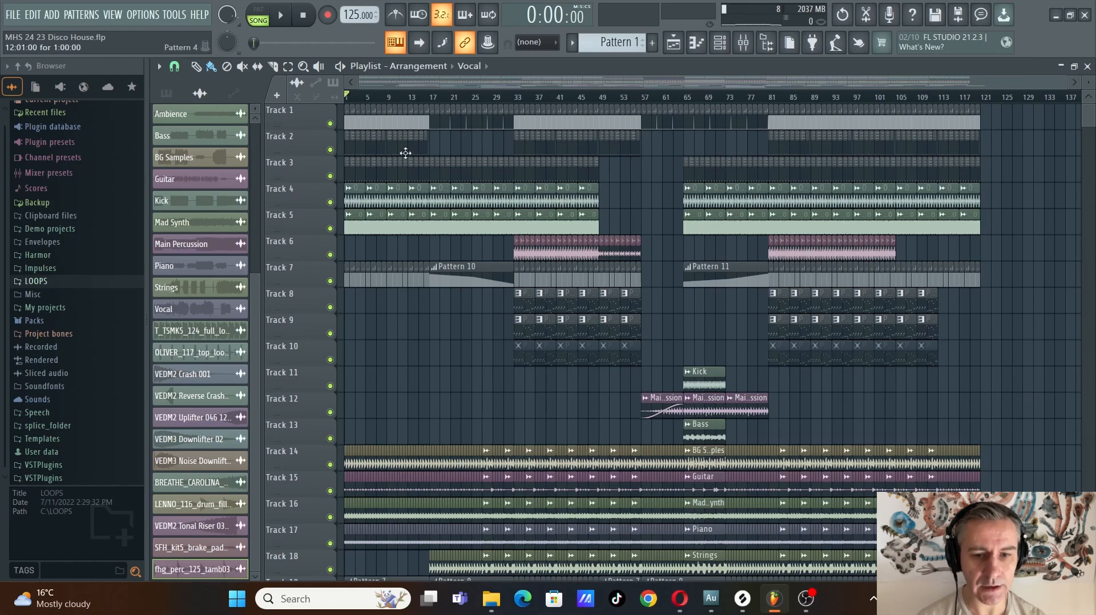
Solo Track 2 with Track 7 also enabled, and restore the smaller playlist window beside the channel rack, zoomed in on the opening bars
left_click(330, 150, "ctrl")
double_click(827, 69)
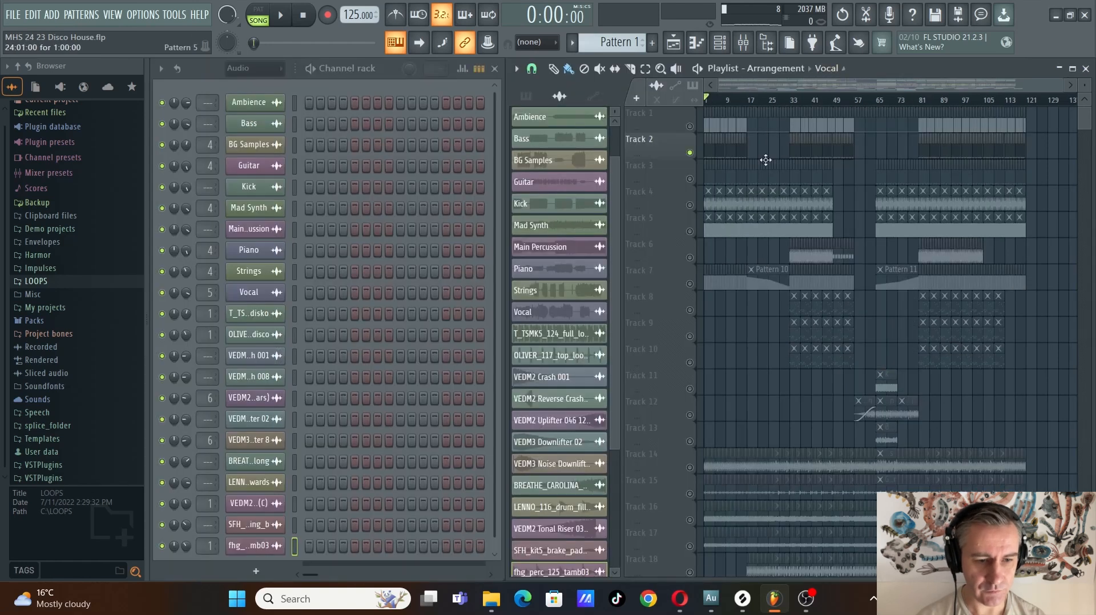
key("Page_Up")
key("Page_Up")
left_click(690, 284)
key("Page_Up")
key("Page_Up")
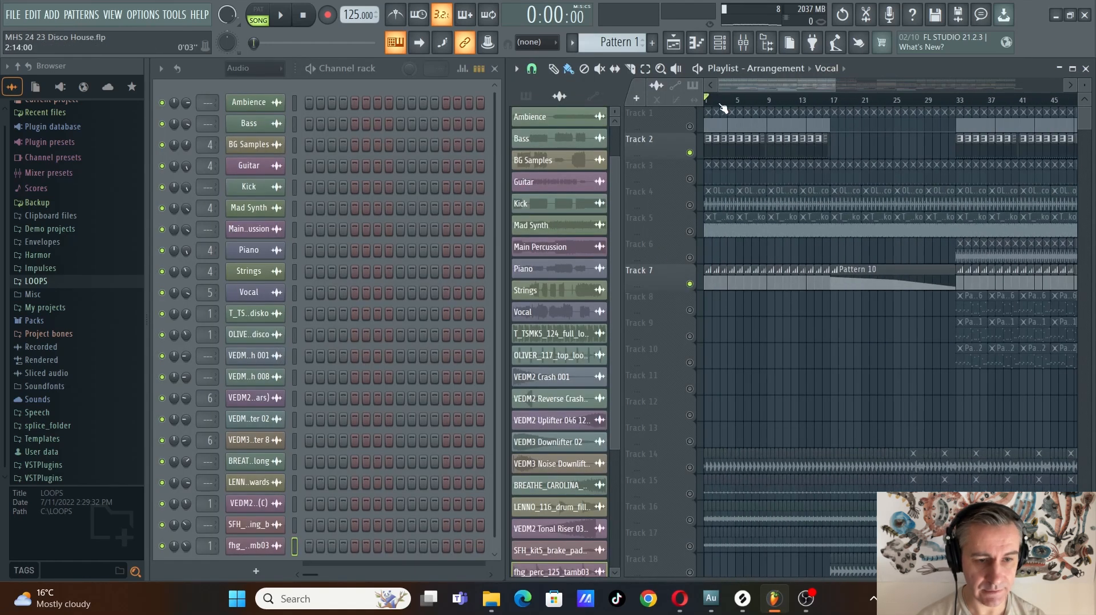
Audition Tracks 2 and 7 from the start, stop, and shorten the channel rack to reveal the s(M)exoscope waveform
key("space")
key("Page_Up")
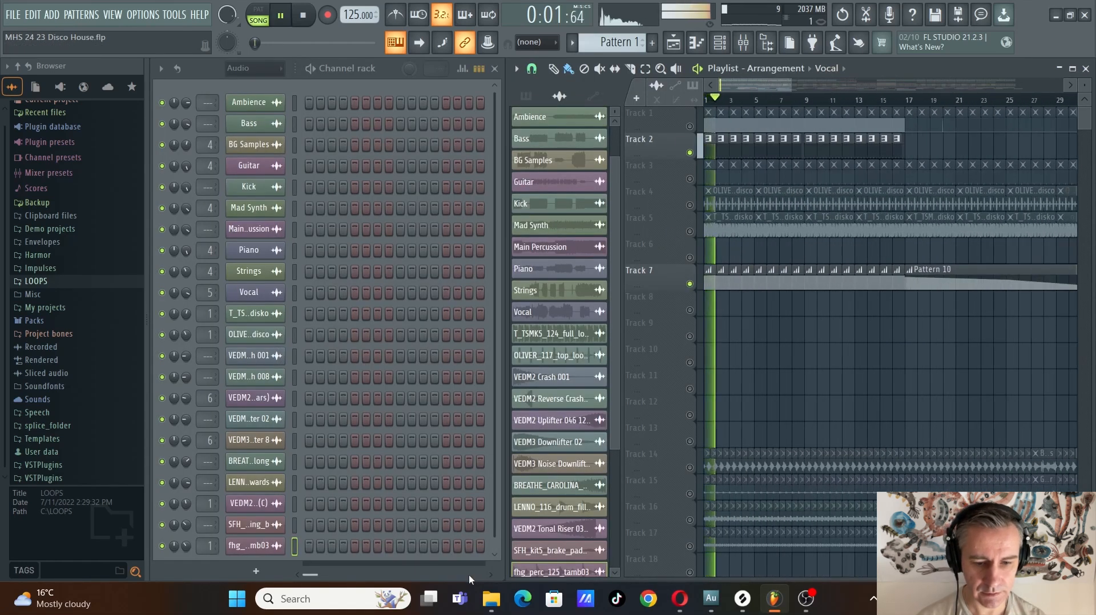
key("space")
left_click_drag(468, 575, 469, 397)
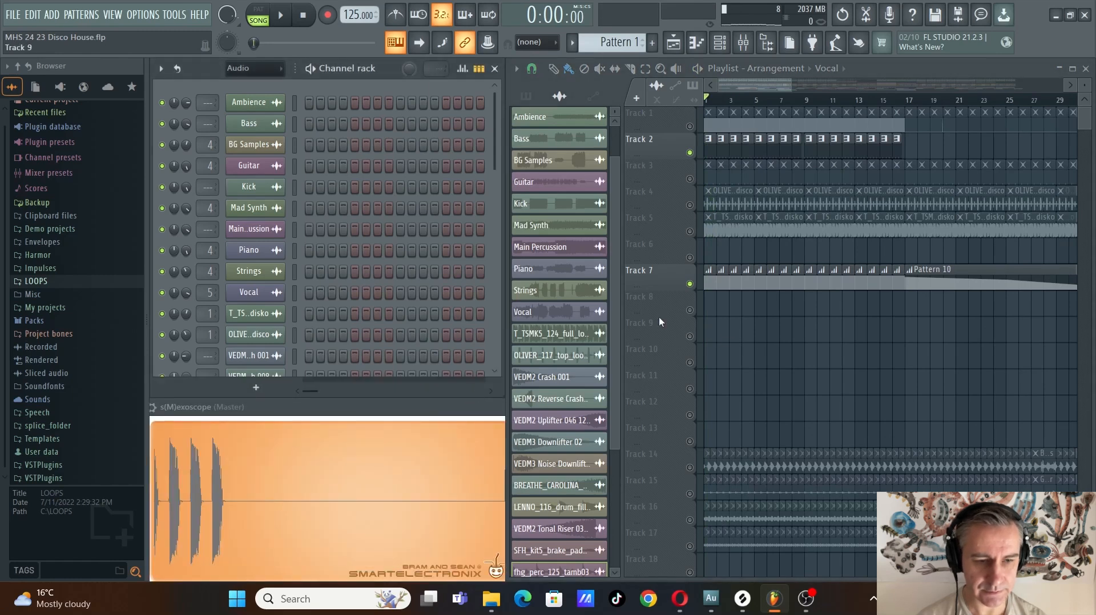
Solo Track 3, play it from the start and show the clap channels of its Pattern 5
key("Page_Up")
key("Page_Down")
right_click(689, 179)
key("Page_Down")
key("space")
key("Page_Up")
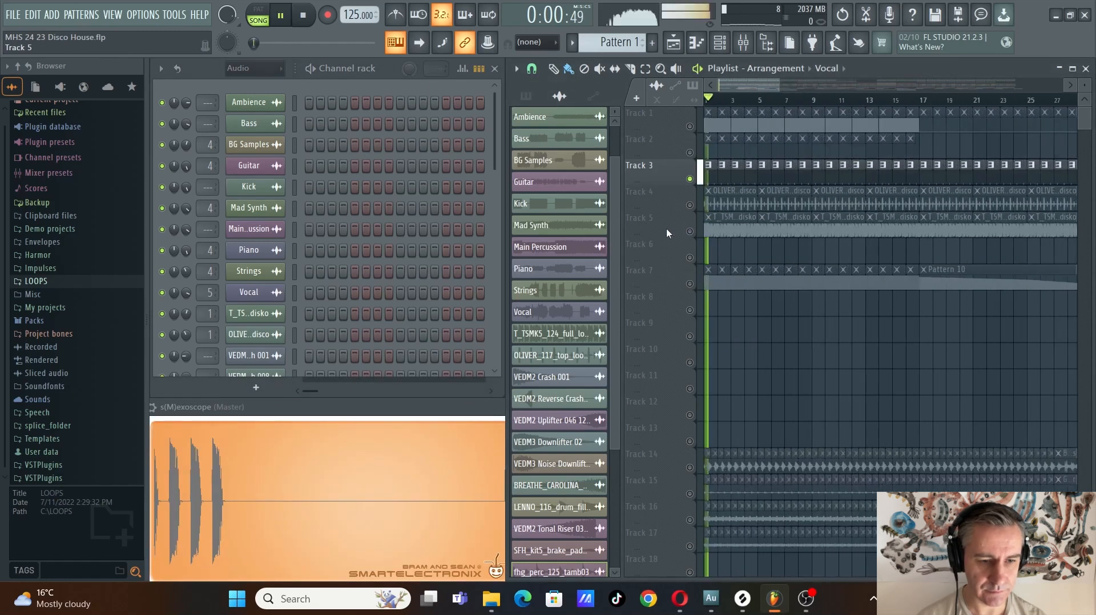
left_click(711, 171)
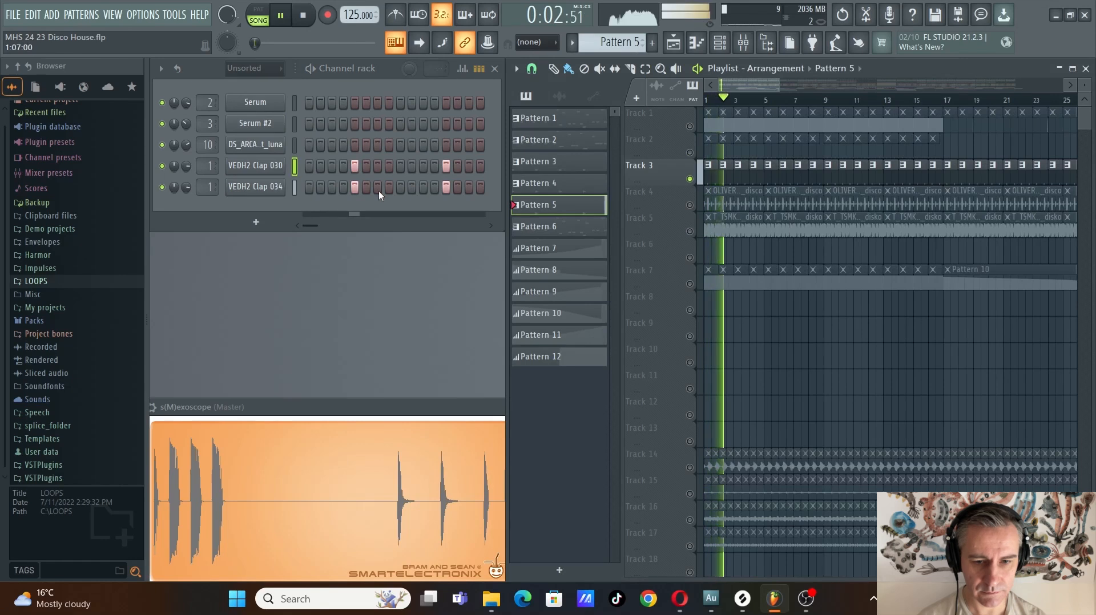
key("space")
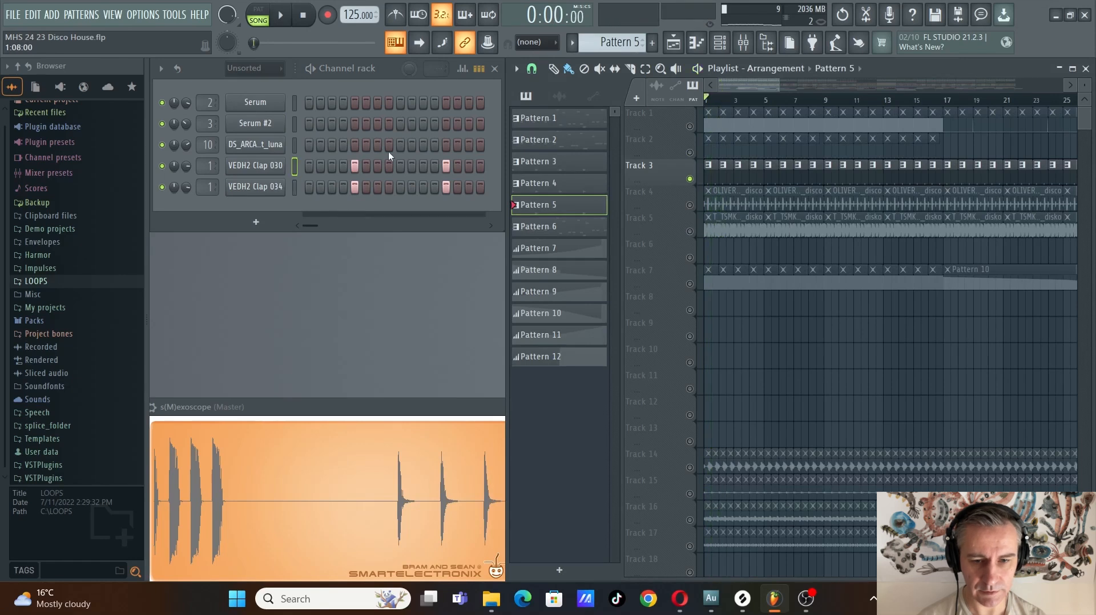
Solo Track 4, pick its OLIVER_117_top_loop_mixready_disco clip and audition the loop
right_click(689, 206)
left_click(728, 199)
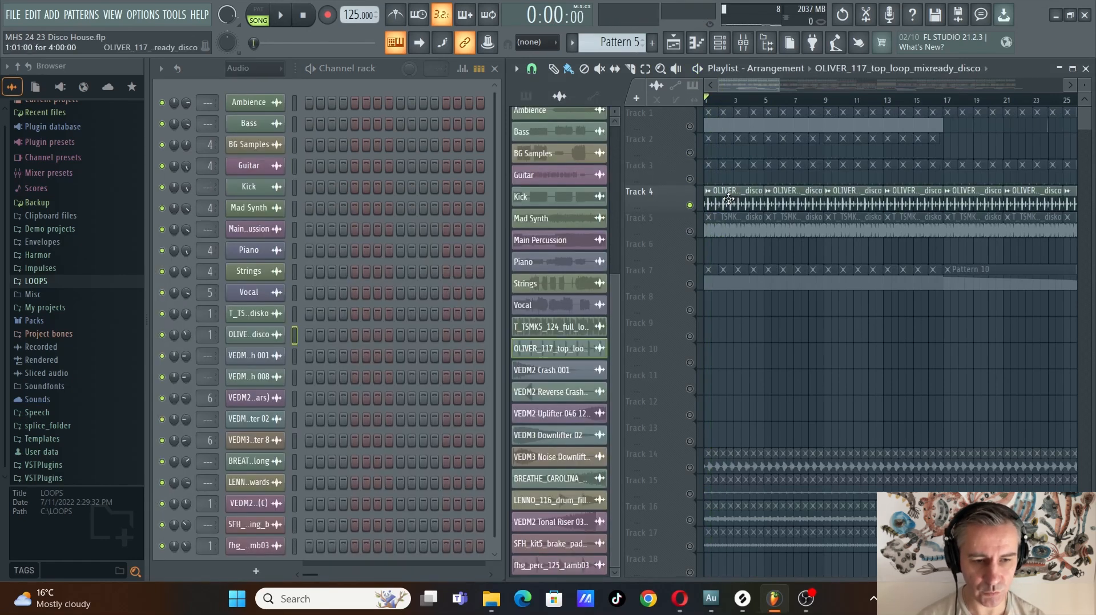
key("space")
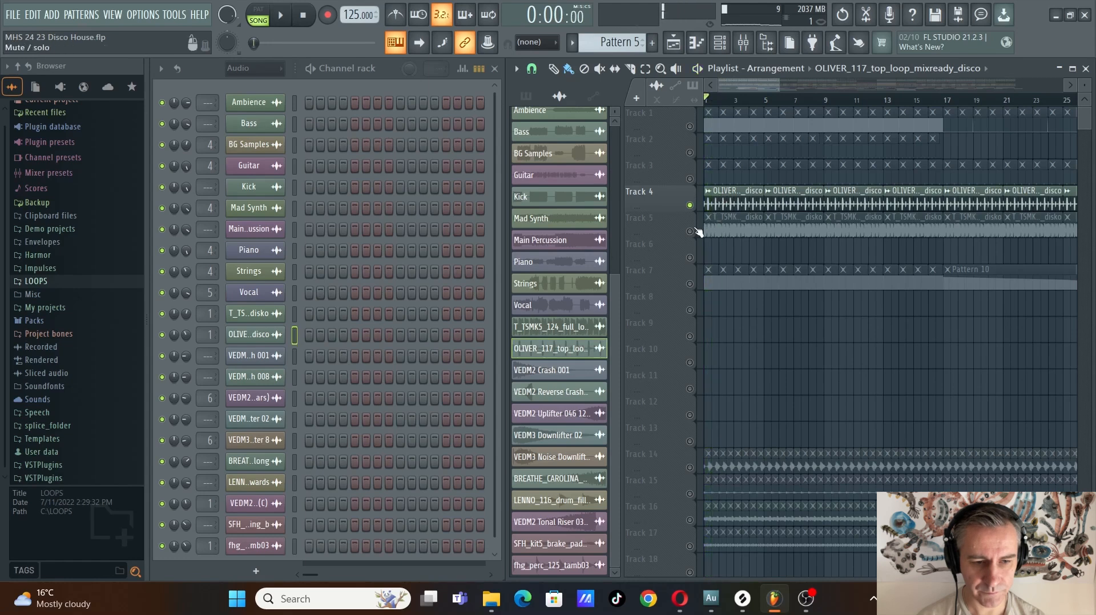
Solo Track 5, pick its T_TSMK5_124_full_loop_disko clip and play the loop from the start
right_click(690, 231)
left_click(710, 230)
scroll(669, 246, "up", 8)
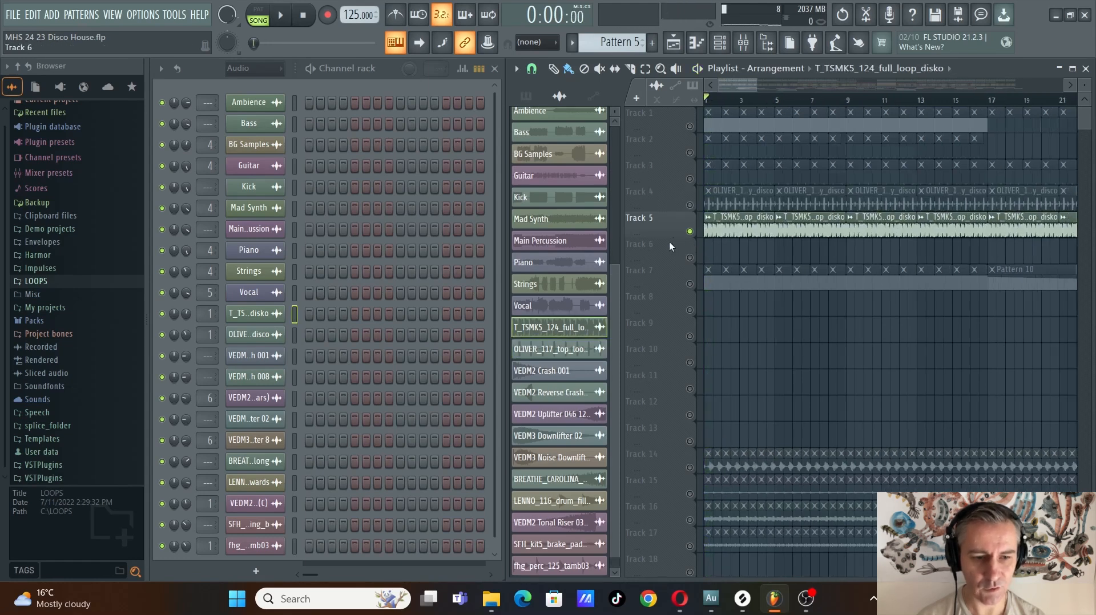
scroll(669, 246, "down", 7)
key("space")
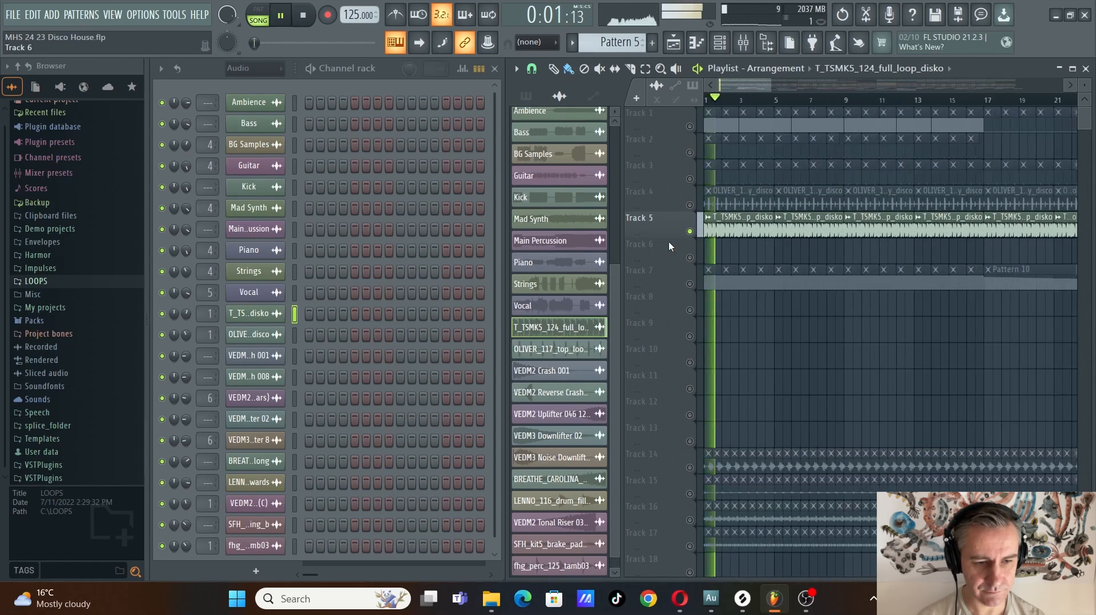
Enable Tracks 2, 3, 4 and 6 alongside Track 5 and play the combined drums from bar 33
left_click_drag(689, 204, 692, 160)
scroll(675, 259, "down", 6)
scroll(873, 271, "up", 7)
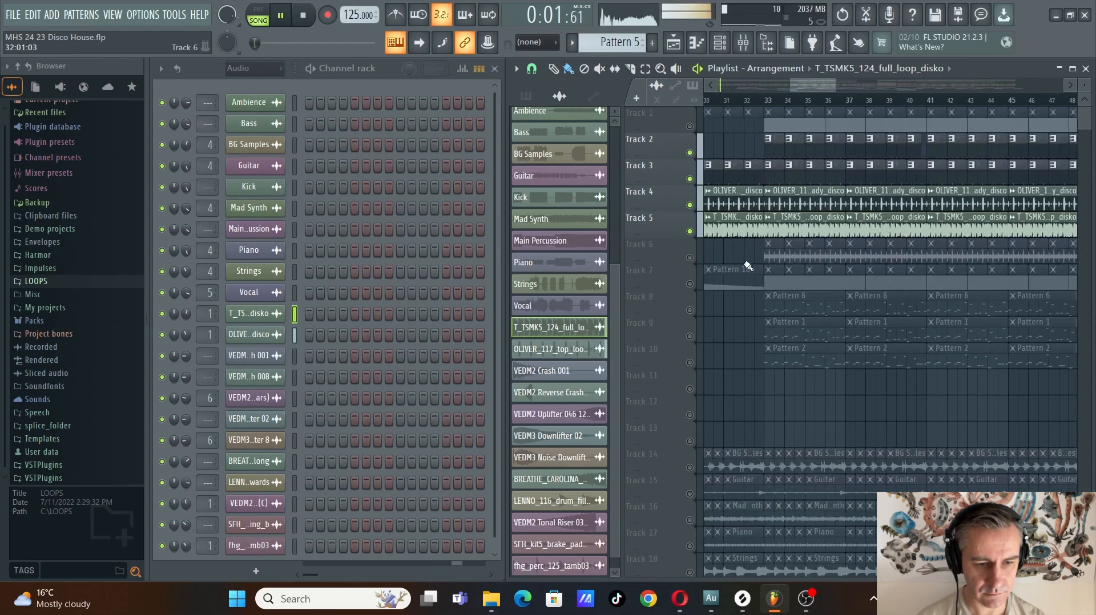
left_click(690, 258)
scroll(890, 254, "up", 2)
key("space")
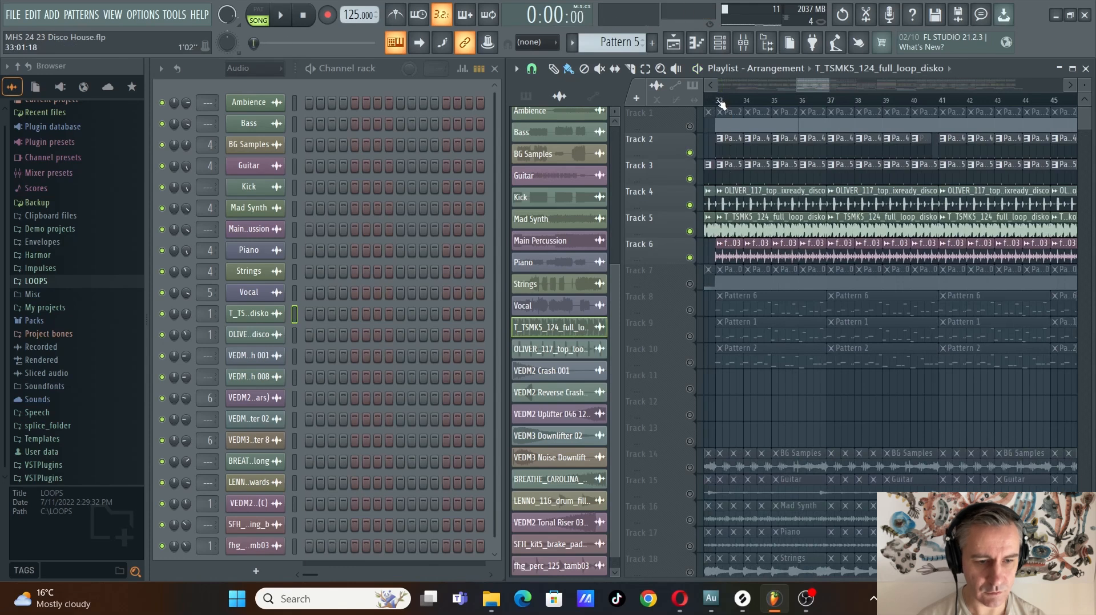
key("space")
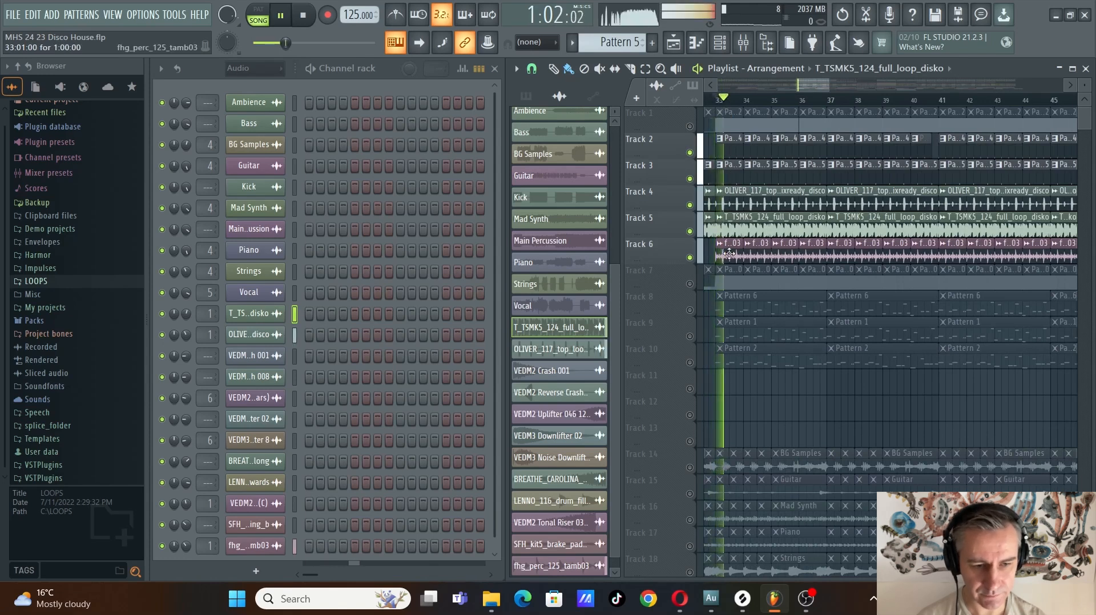
Solo Track 6 and audition its fhg_perc_125_tamb03 clips, moving the playback position to bar 49
right_click(690, 258)
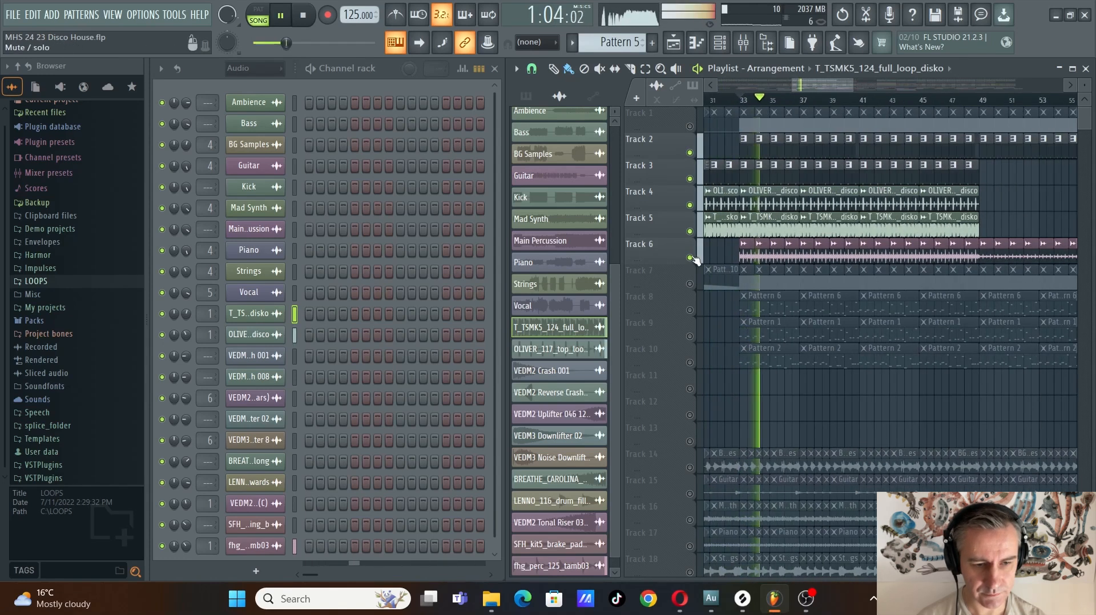
scroll(693, 261, "down", 2)
scroll(1031, 240, "up", 3)
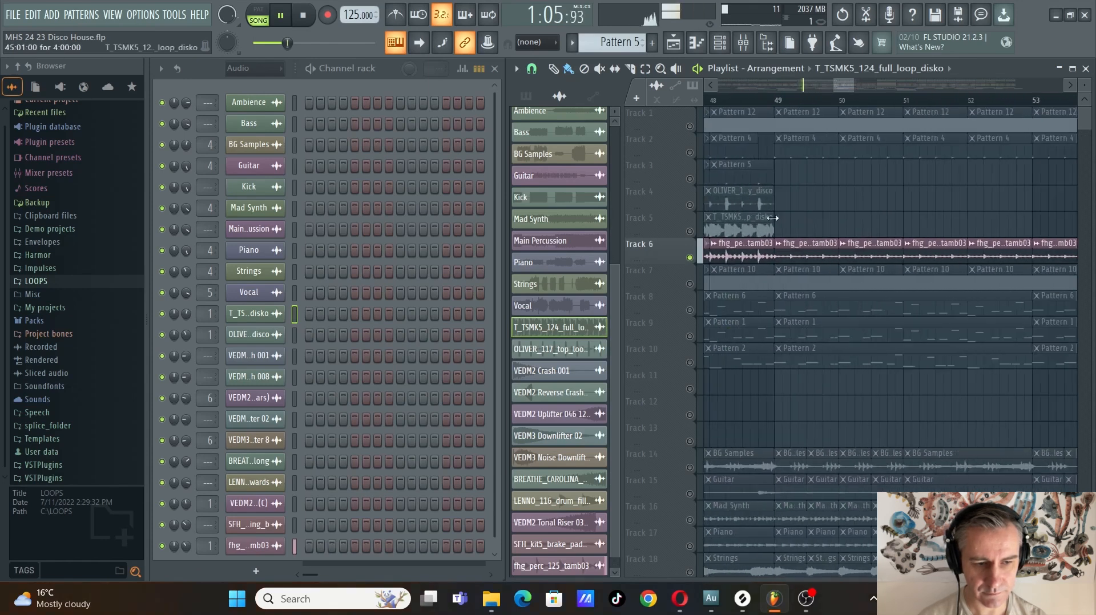
scroll(776, 217, "down", 1)
left_click(779, 99)
scroll(776, 214, "down", 1)
key("space")
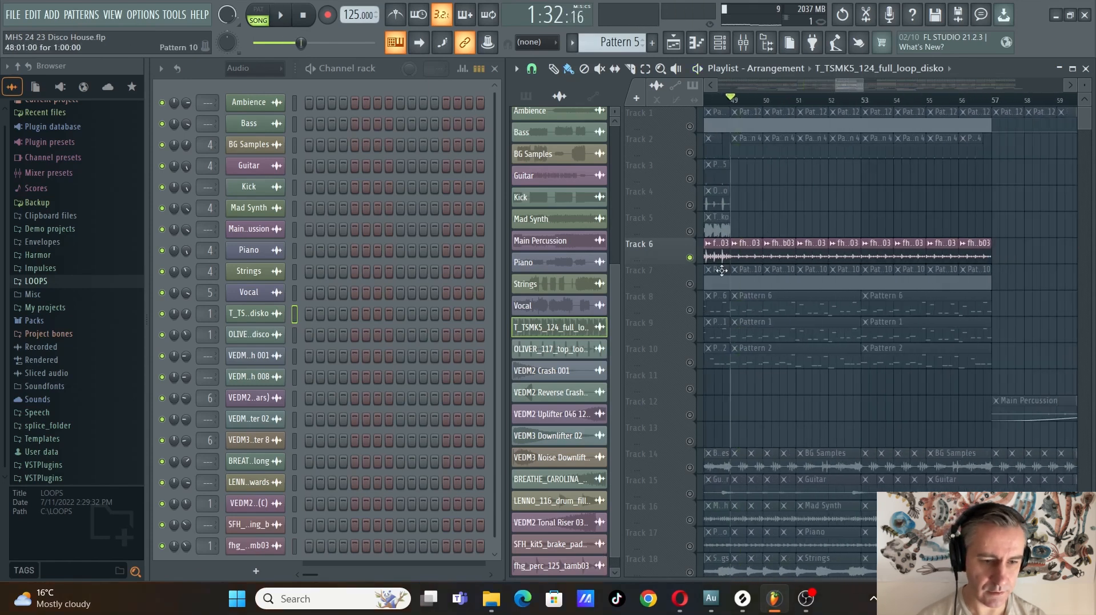
Enable Tracks 2, 8 and 9 alongside Track 6 and play the combination from bar 49
scroll(750, 257, "down", 2)
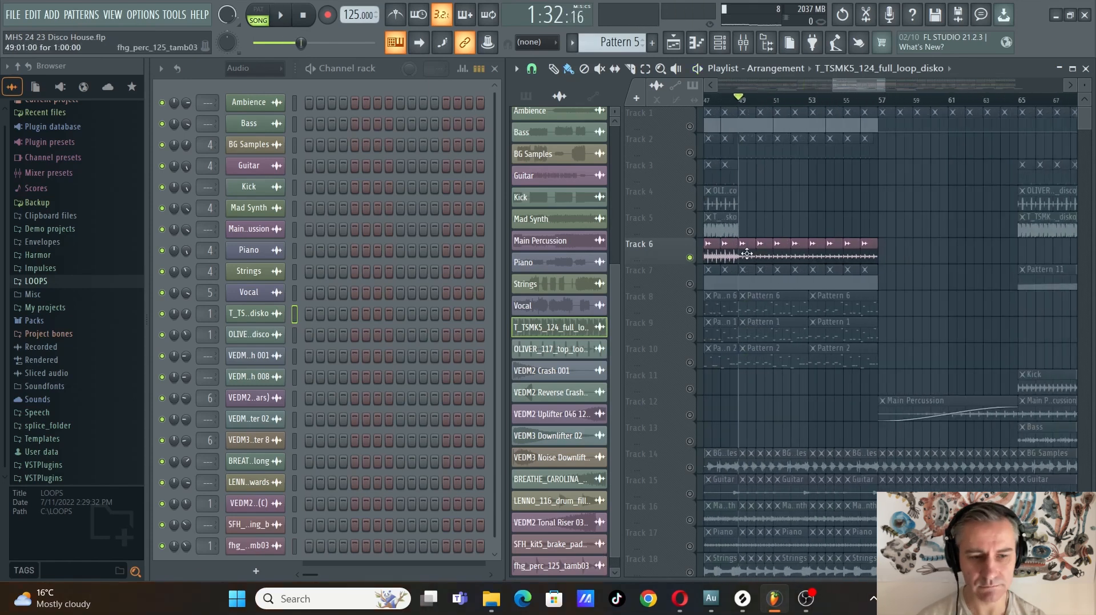
left_click(689, 154)
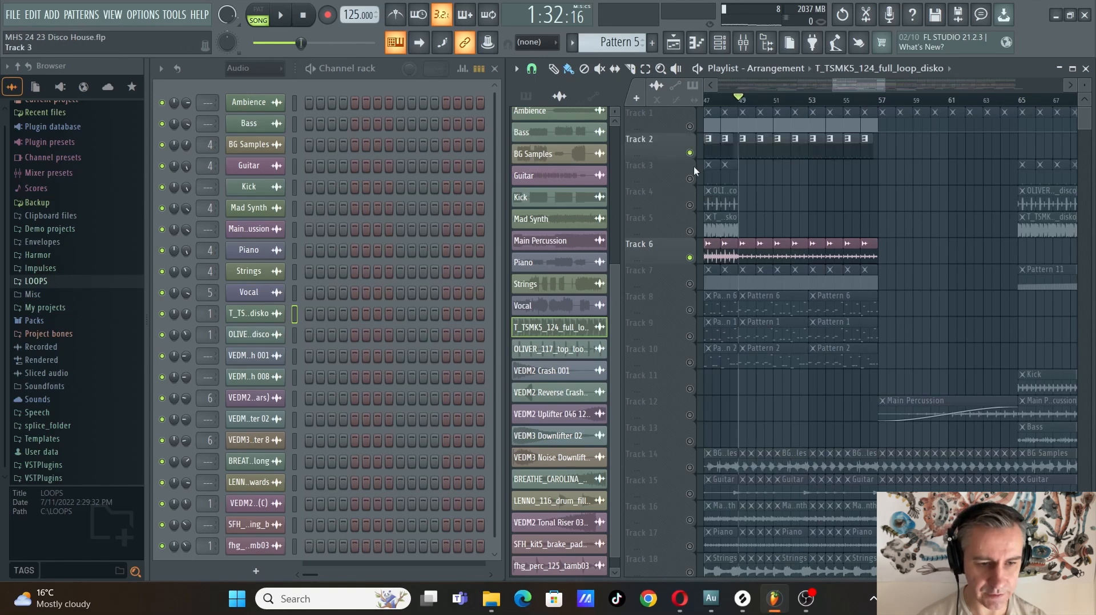
left_click(690, 310)
left_click(689, 336)
key("space")
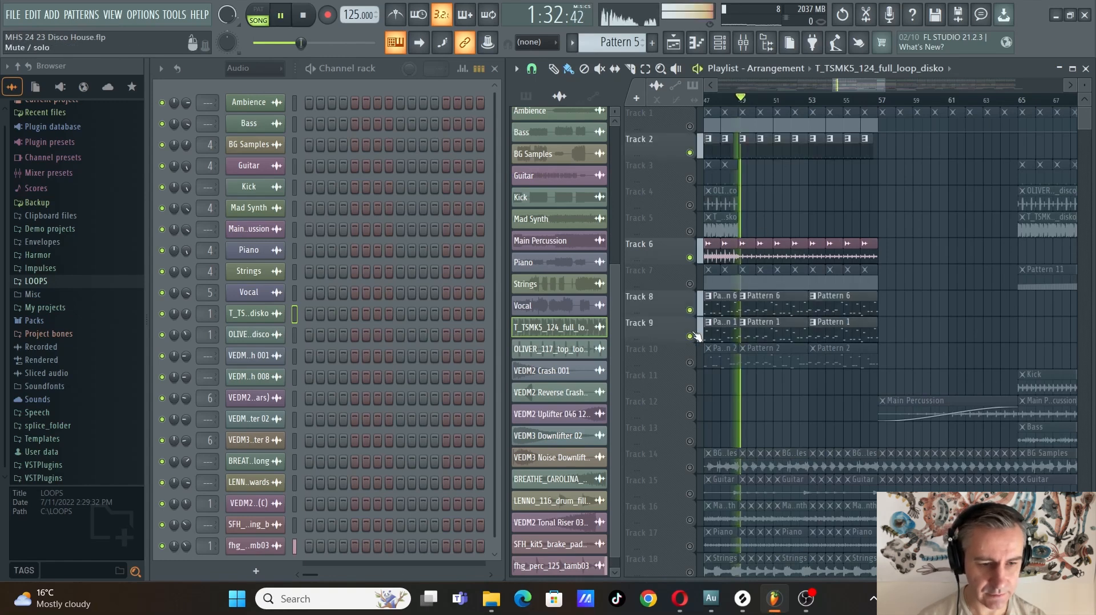
Stop playback and turn all playlist tracks back on
key("space")
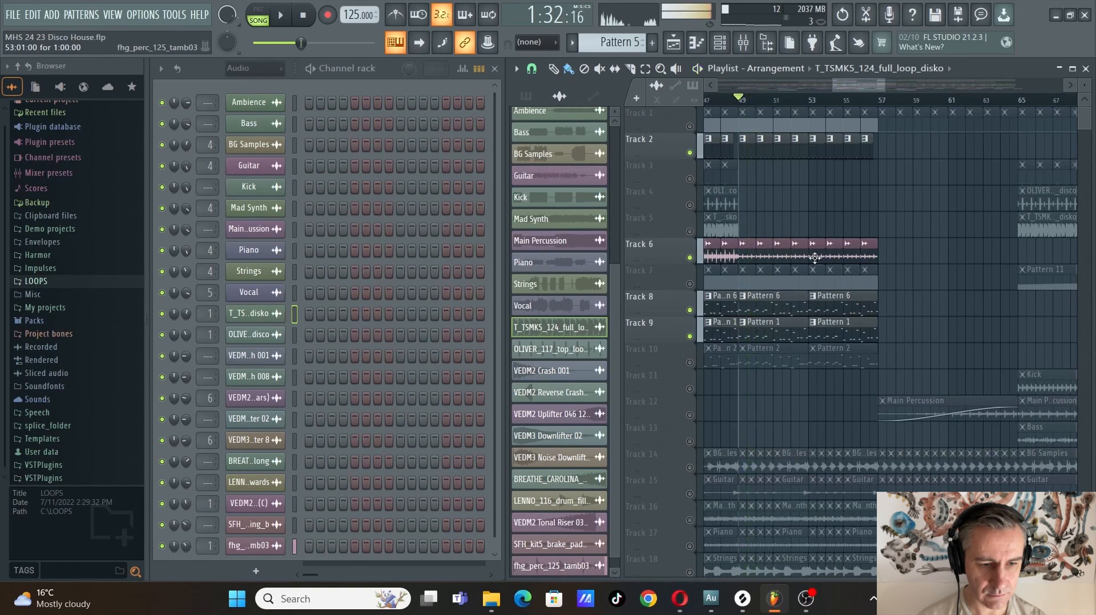
scroll(758, 256, "down", 5)
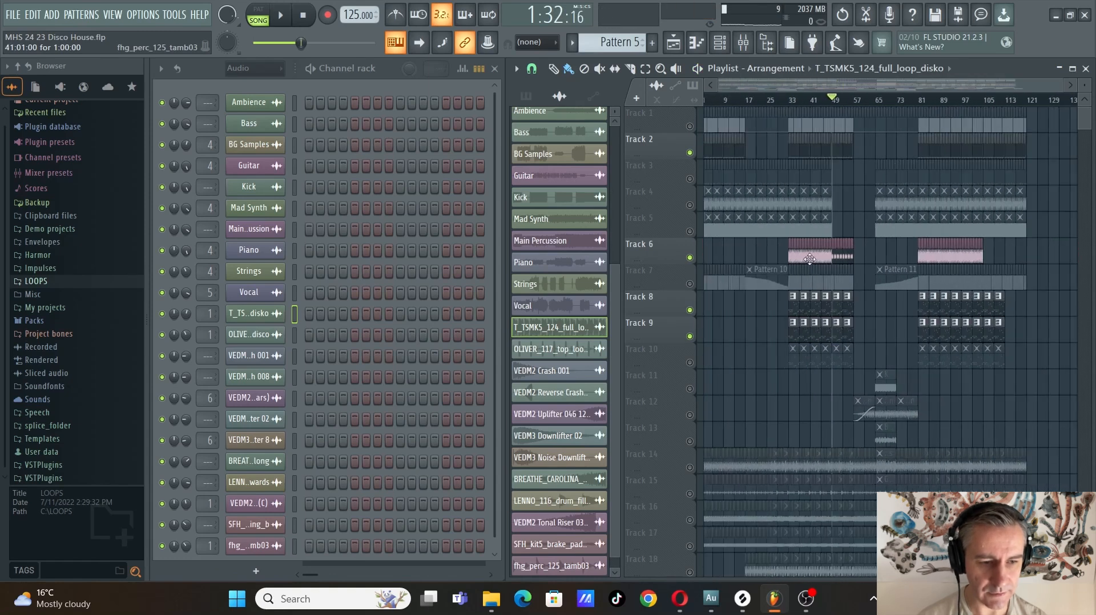
right_click(690, 258)
right_click(689, 258)
scroll(728, 334, "up", 5)
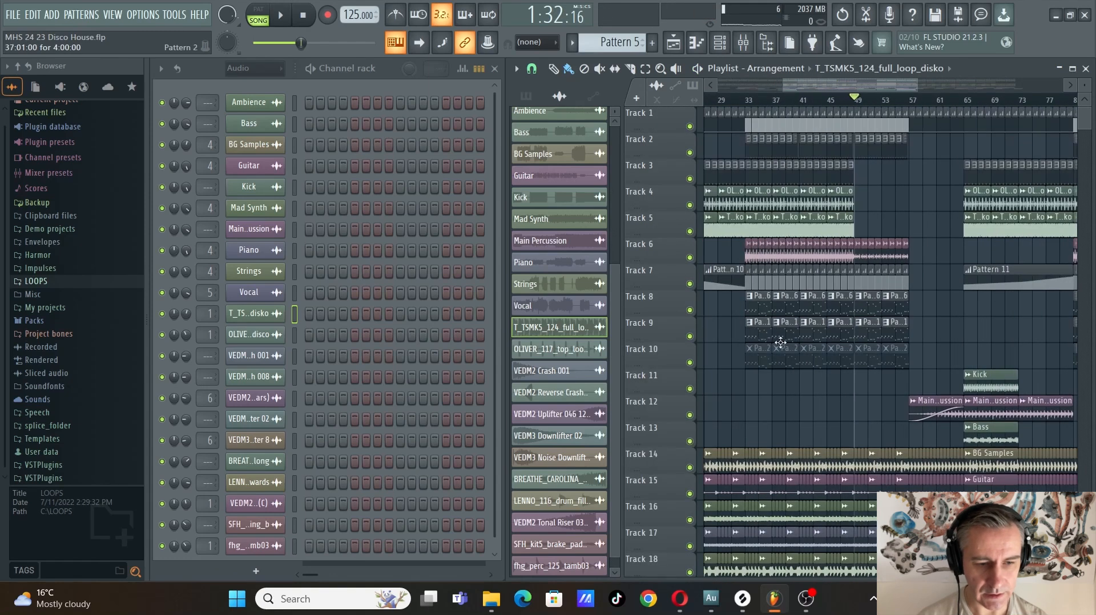
Leave only Tracks 8 and 9 enabled, pick the Pattern 1 clip and move the playback position to bar 33
right_click(689, 337)
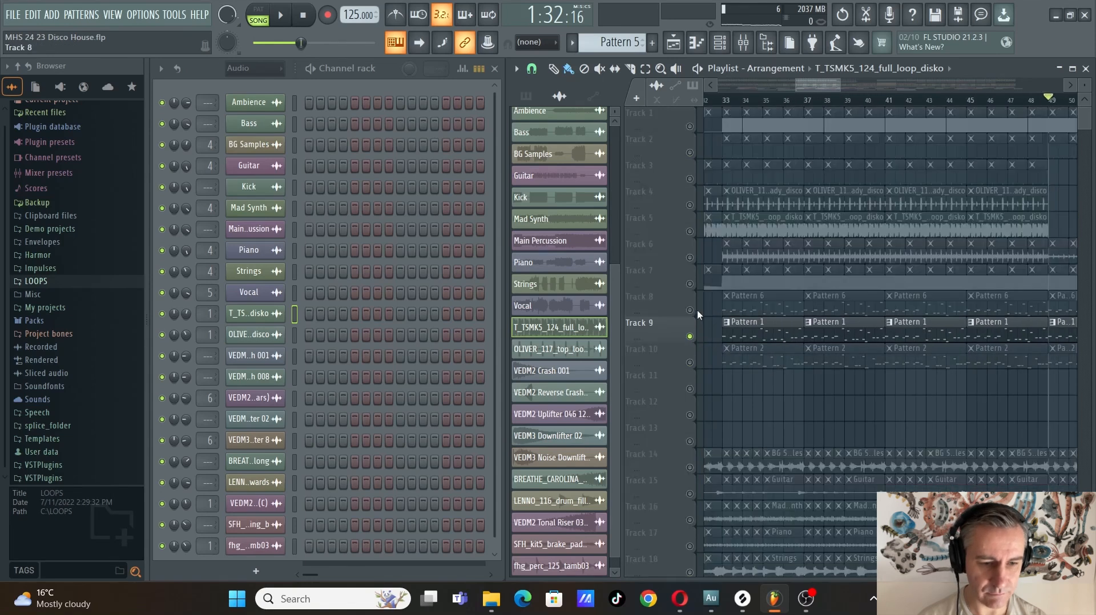
left_click(689, 310)
left_click(760, 325)
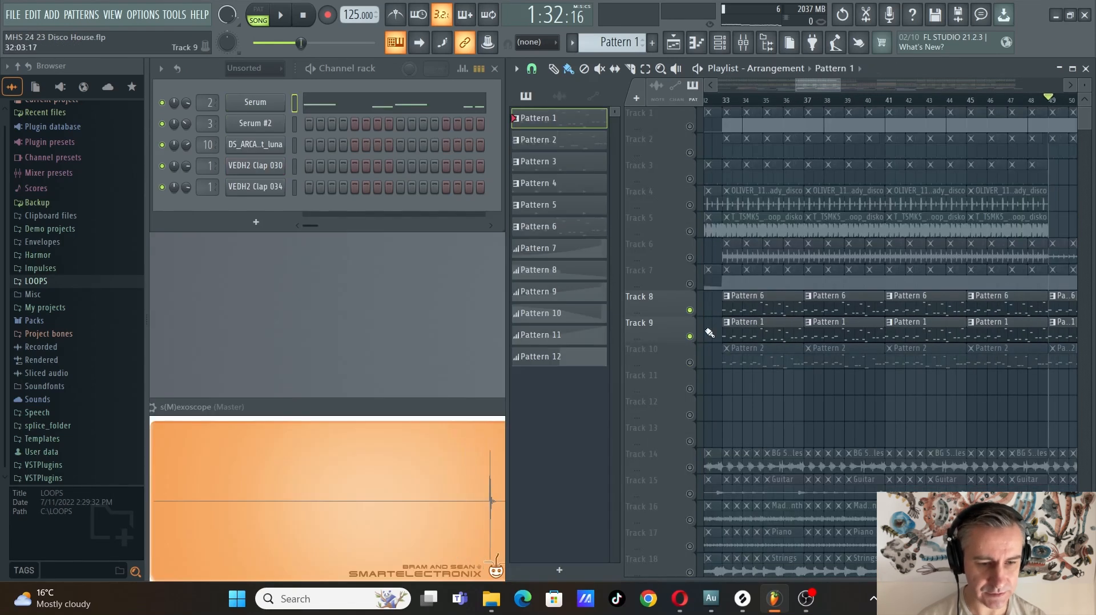
right_click(683, 337)
left_click(678, 339)
left_click_drag(678, 340, 673, 345)
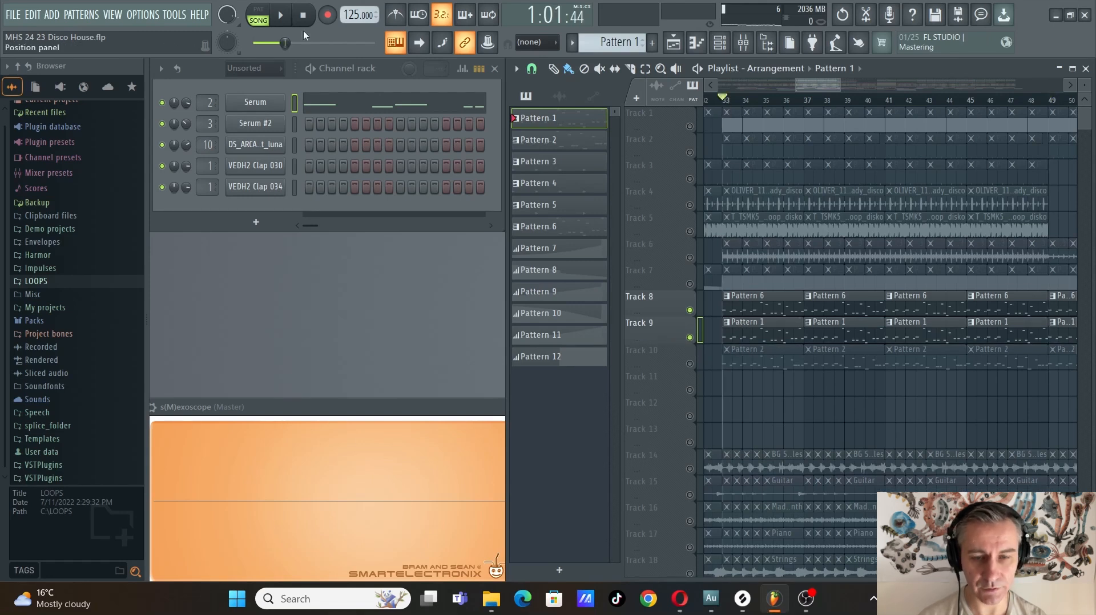
Mute Track 8, play Track 9's Pattern 1 from bar 33 and examine its Serum notes in the piano roll
left_click(690, 310)
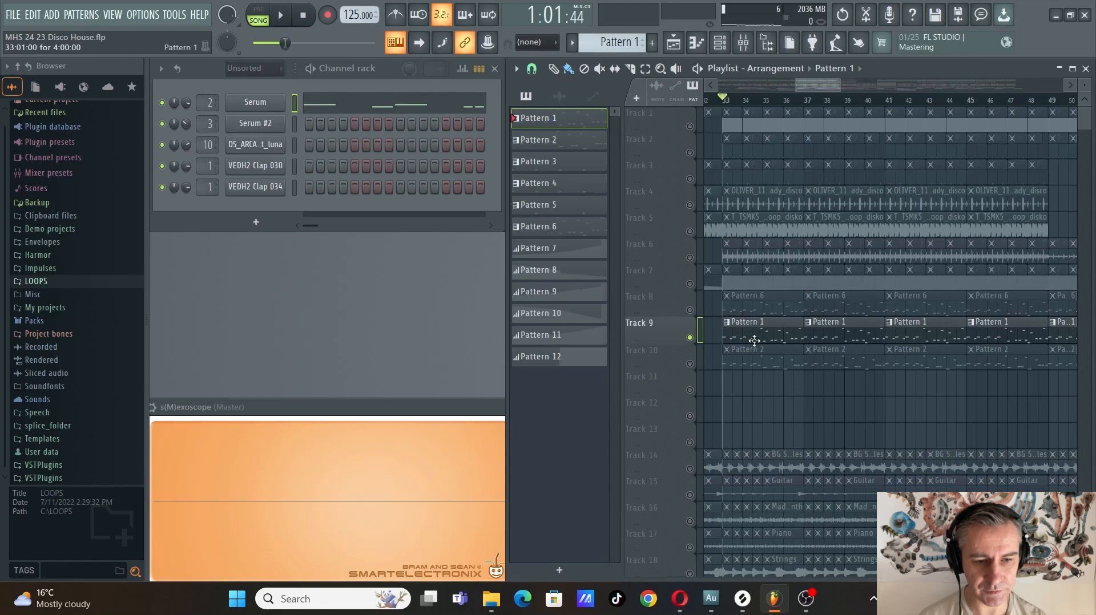
key("space")
left_click(389, 110)
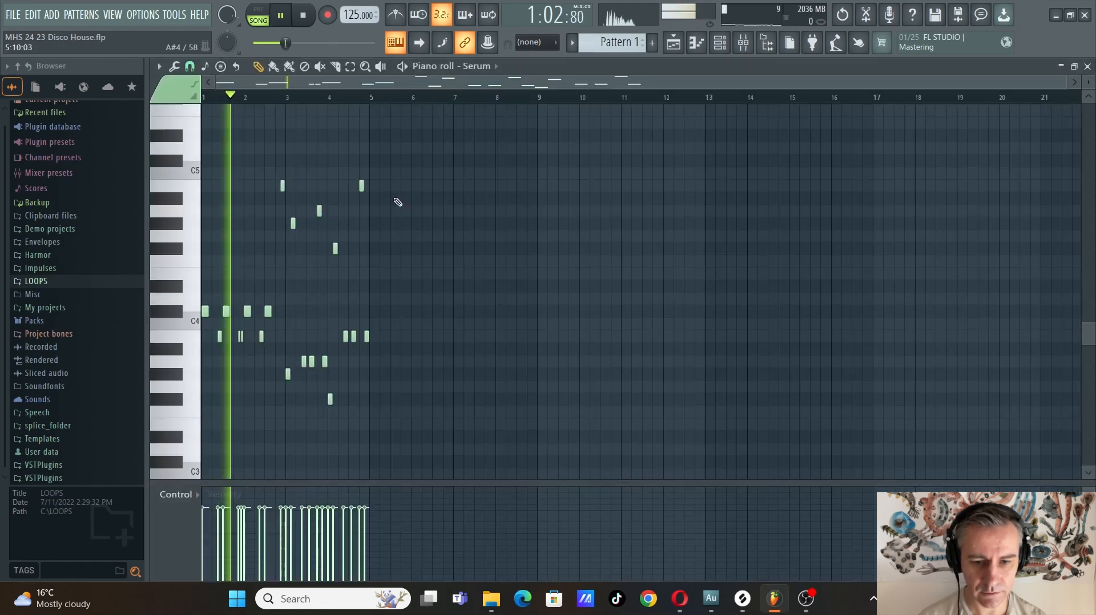
scroll(221, 286, "up", 3)
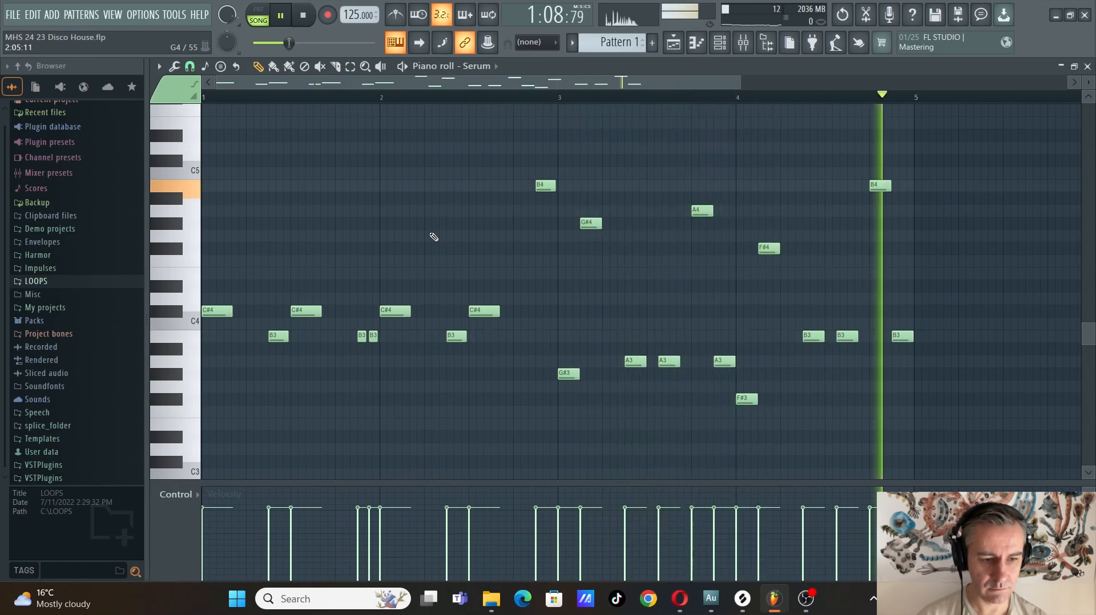
key("Escape")
key("space")
Pick Pattern 6 on Track 8, play it from bar 33 and view its Serum #2 notes in the piano roll
left_click(732, 305)
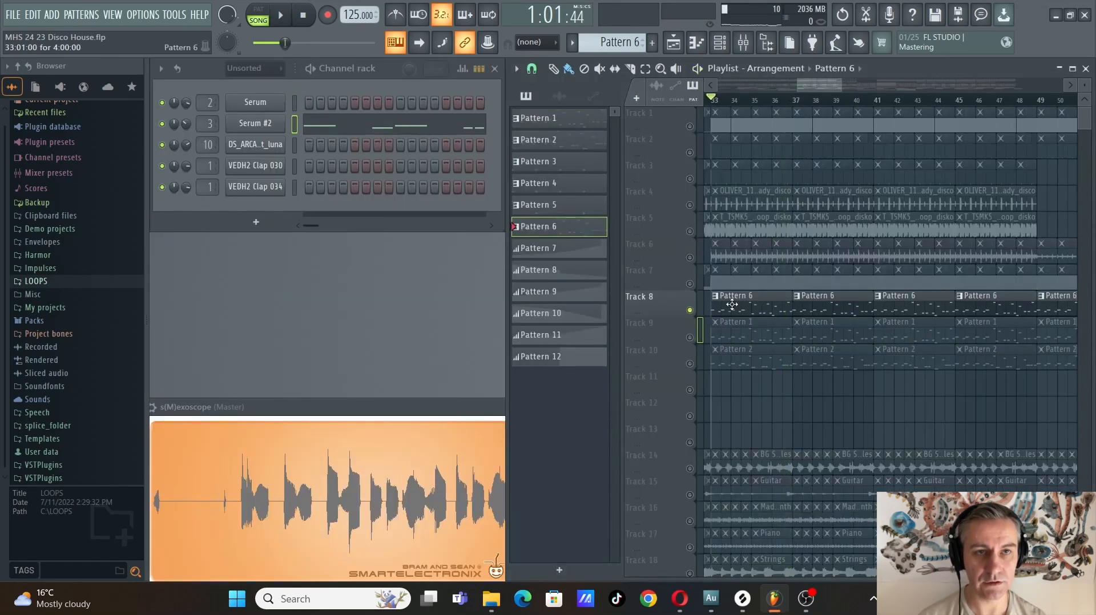
key("space")
left_click(373, 127)
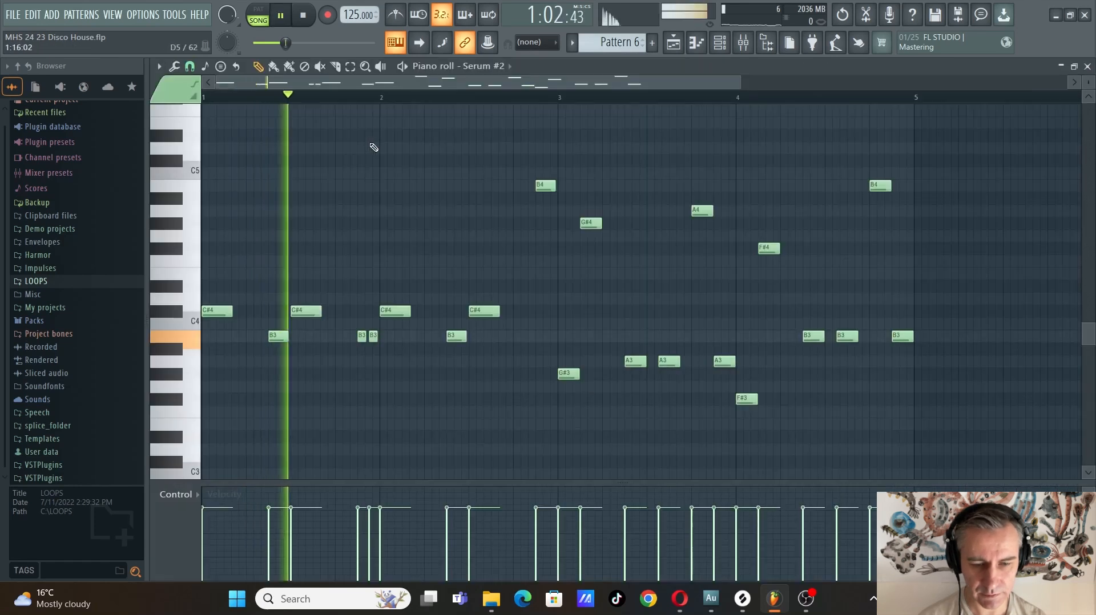
key("space")
key("Escape")
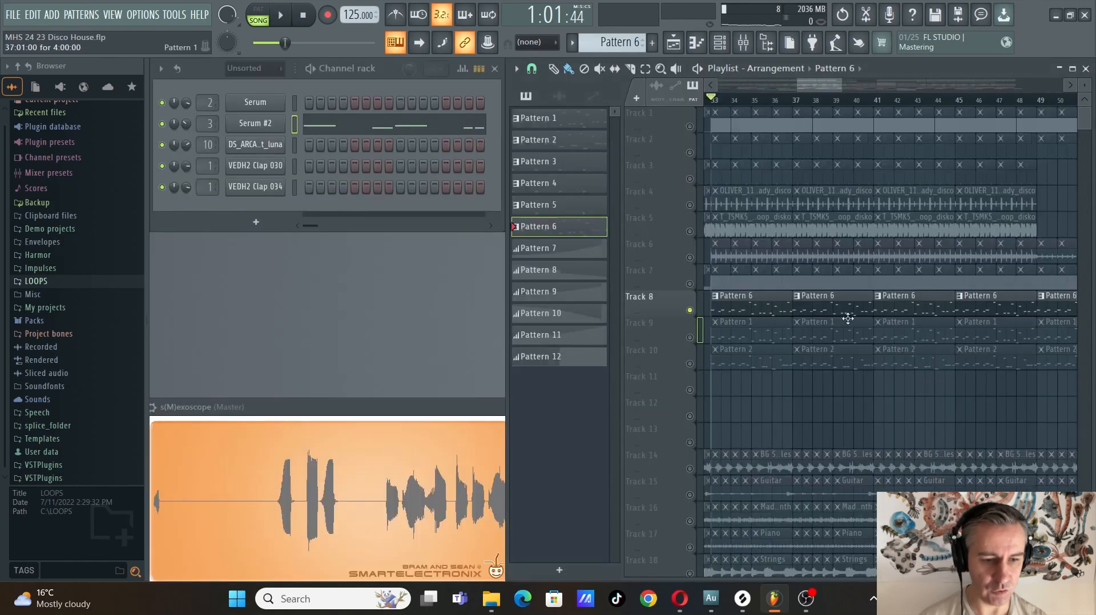
Enable Track 9 alongside Track 8, then turn all the playlist tracks back on
left_click(689, 338)
scroll(786, 355, "up", 1)
scroll(785, 354, "down", 3)
scroll(782, 343, "down", 3)
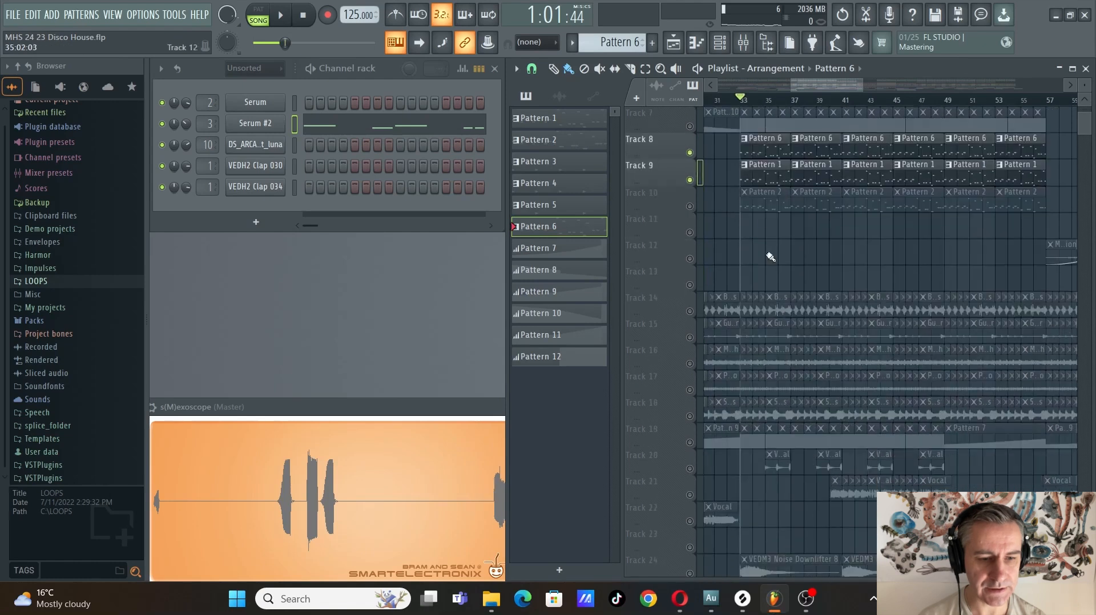
right_click(689, 181)
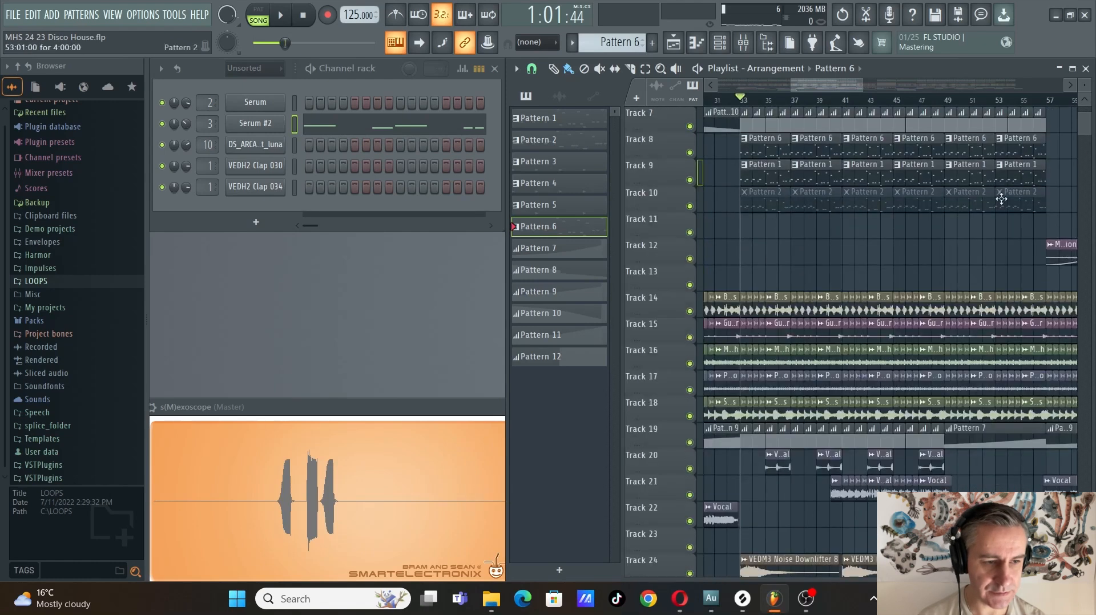
Maximize the playlist to examine the stem tracks, then check the Bondax contest page in the browser and return to FL Studio
left_click(1072, 69)
scroll(427, 320, "down", 3)
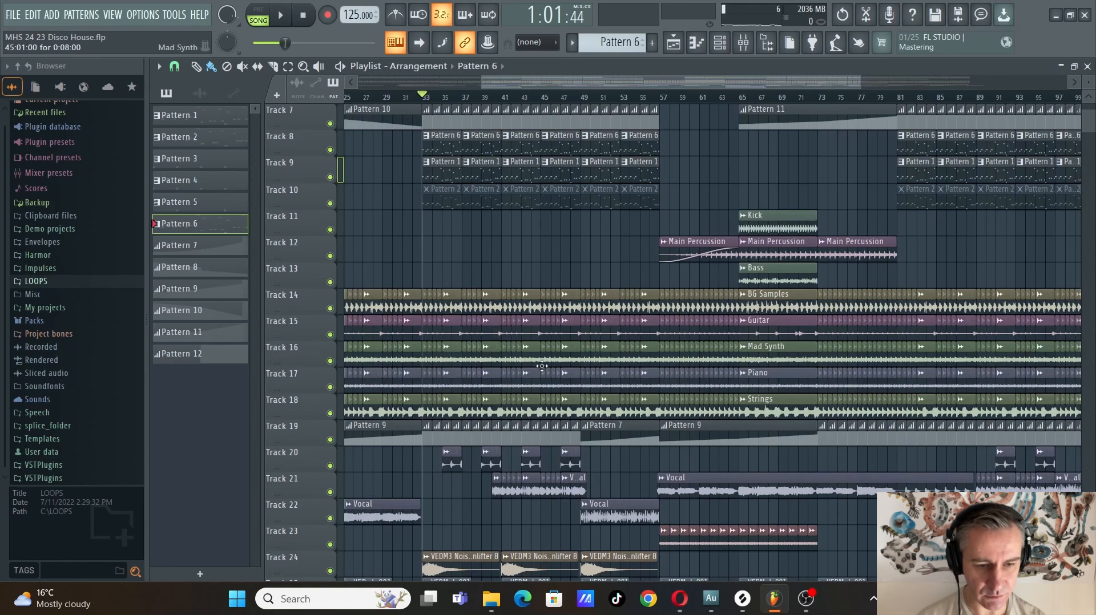
scroll(399, 403, "right", 10)
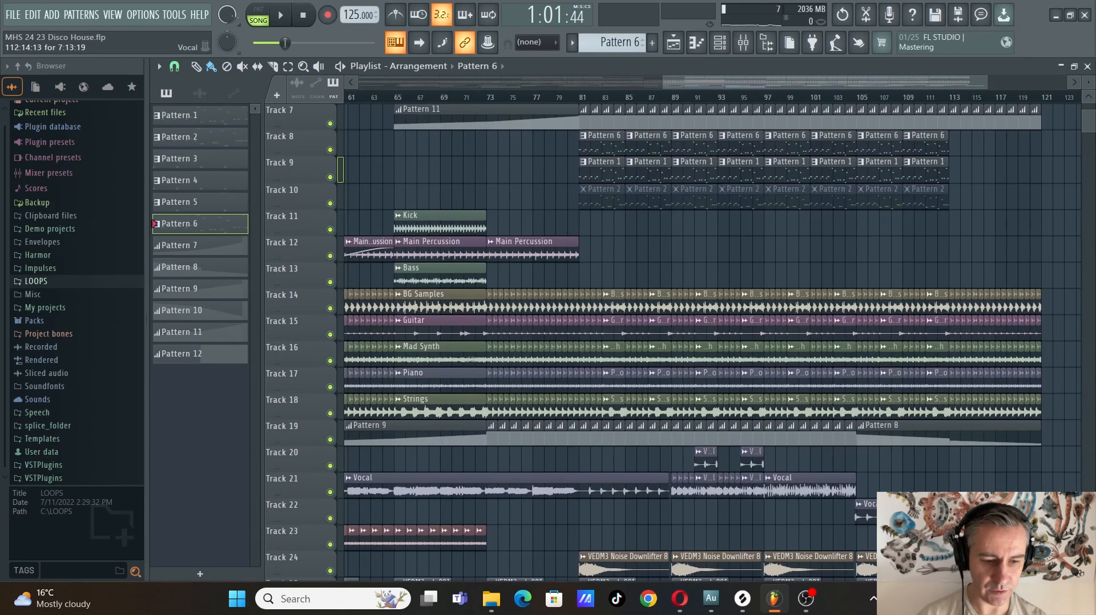
left_click(679, 598)
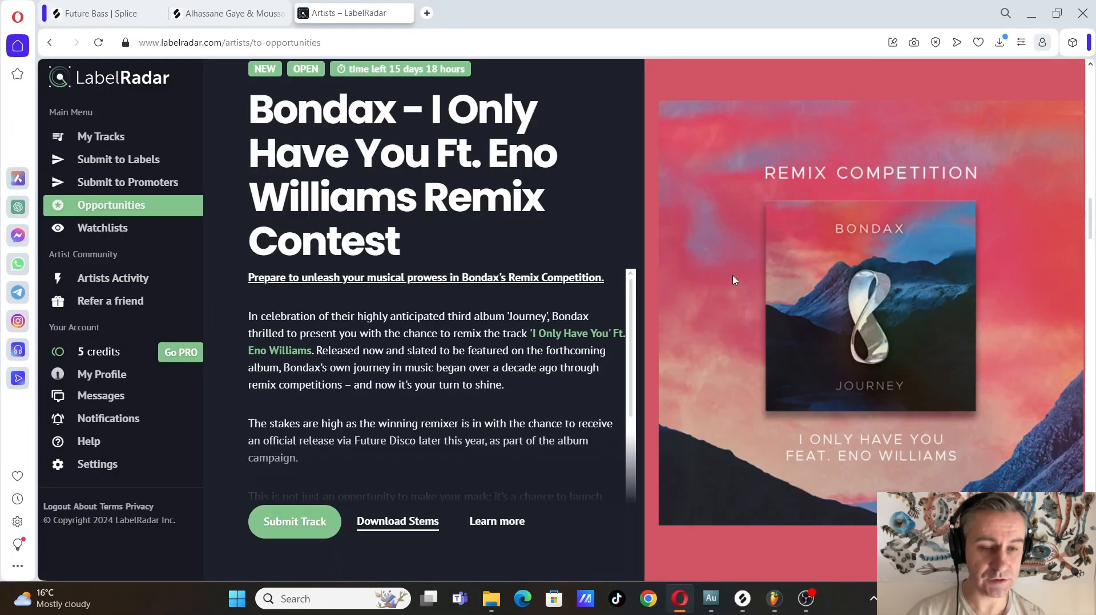
key("alt+Tab")
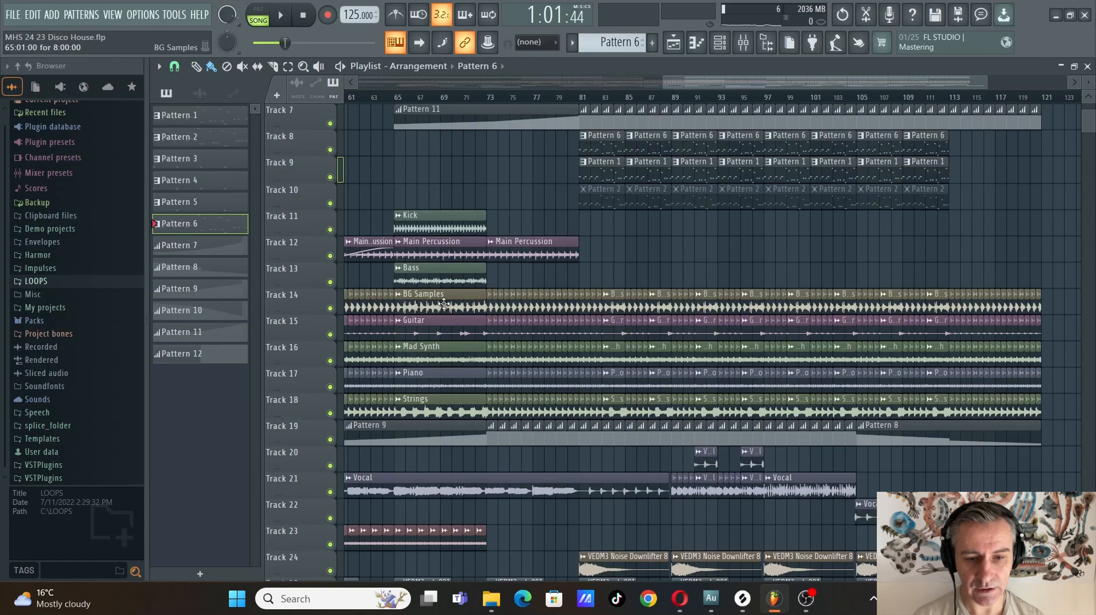
Select the BG Samples, Guitar, Mad Synth, Piano and Strings clips at bar 65 and copy them to bar 129
scroll(455, 303, "down", 3)
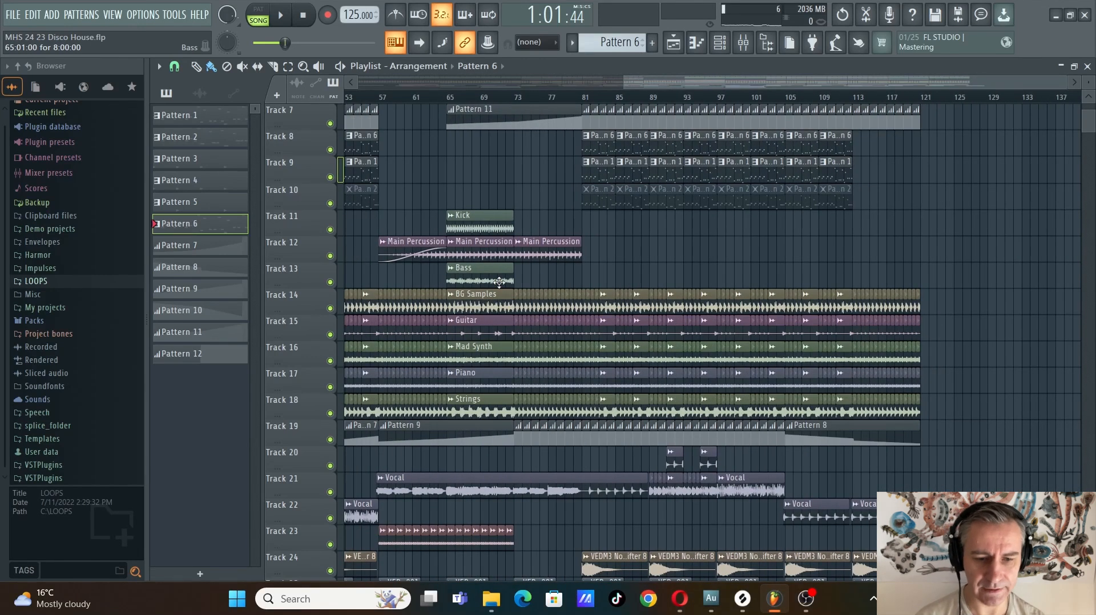
left_click_drag(491, 297, 480, 415)
scroll(434, 380, "up", 5)
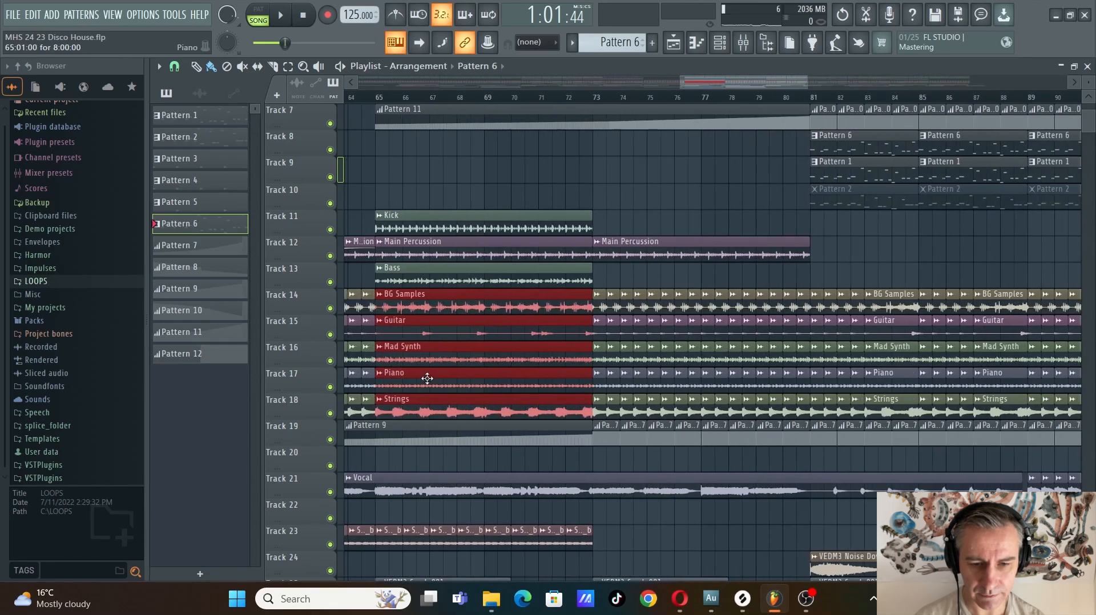
scroll(513, 307, "down", 2)
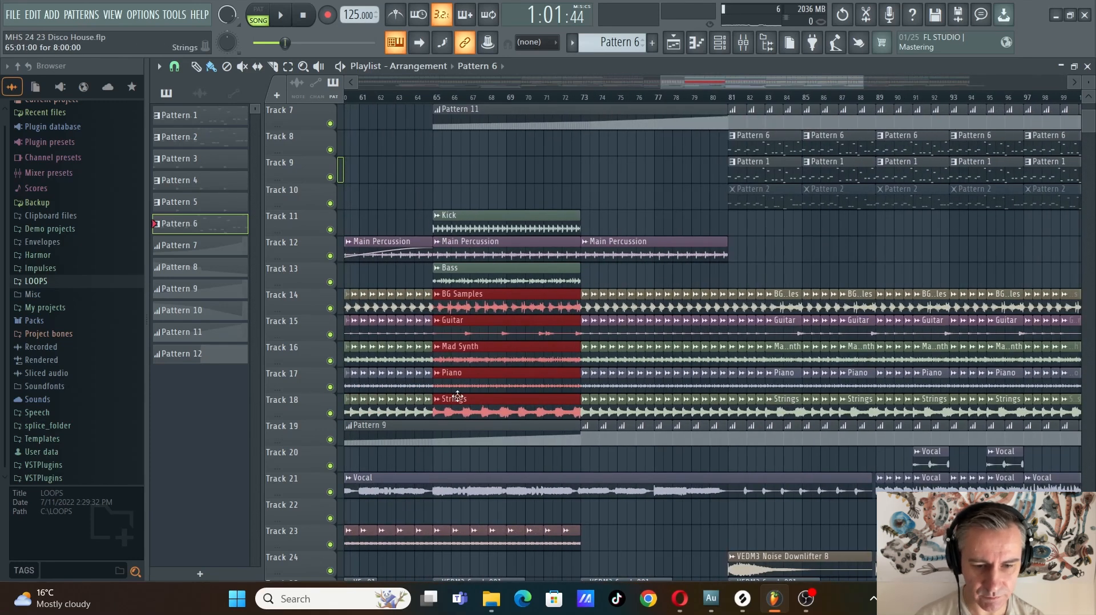
scroll(514, 371, "down", 3)
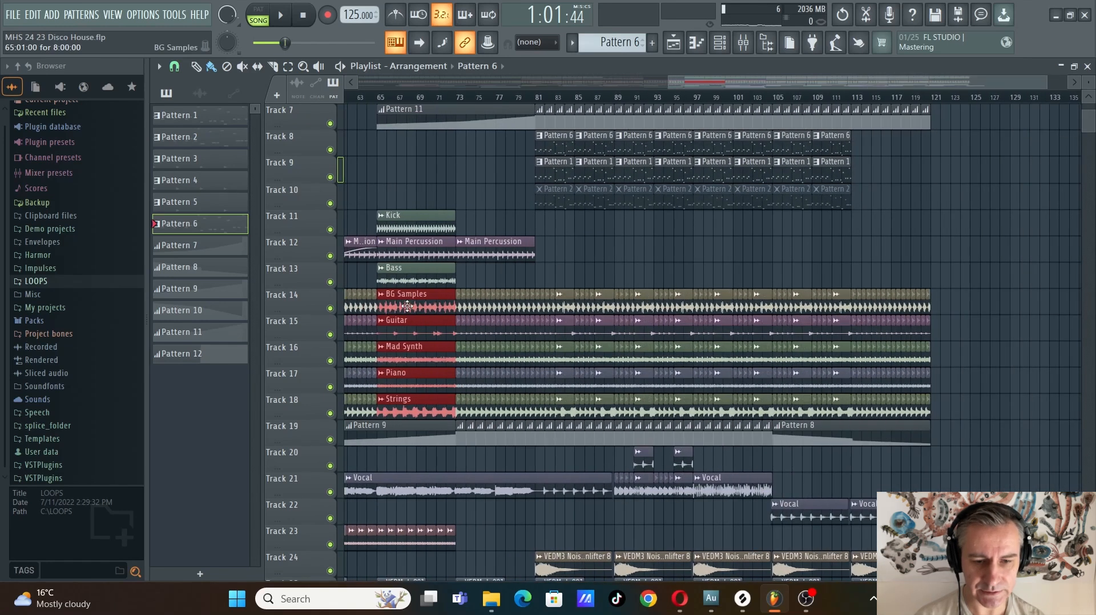
left_click_drag(407, 307, 1033, 306)
Place a Pattern 7 automation clip on Track 19 at bar 129, beneath the copied stems
scroll(1027, 467, "down", 2)
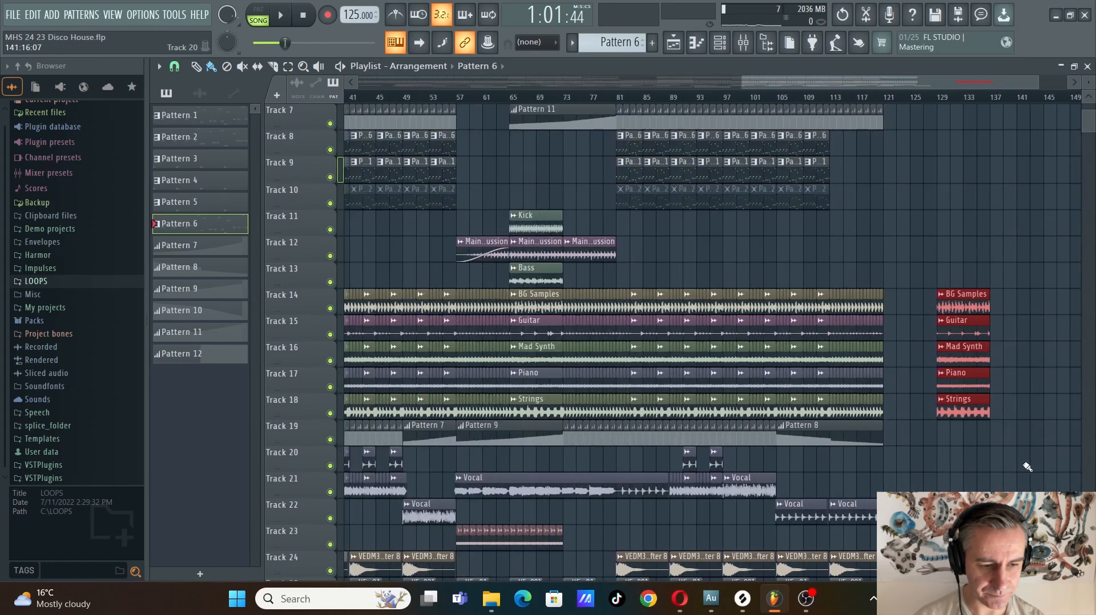
scroll(856, 455, "up", 3)
left_click(453, 439)
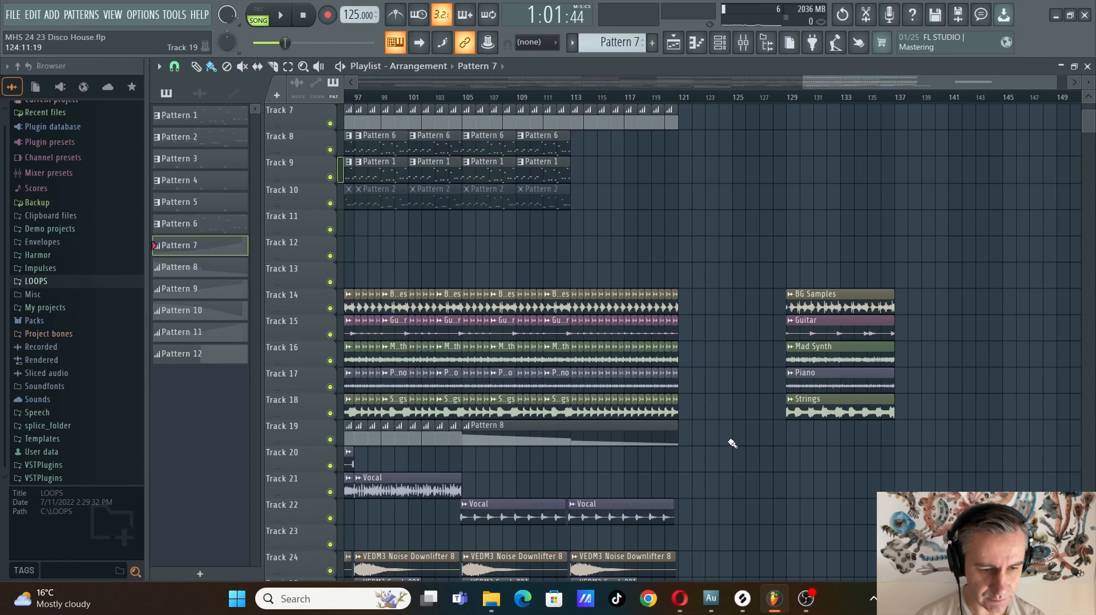
left_click(786, 439)
scroll(896, 443, "up", 4)
scroll(714, 442, "down", 1)
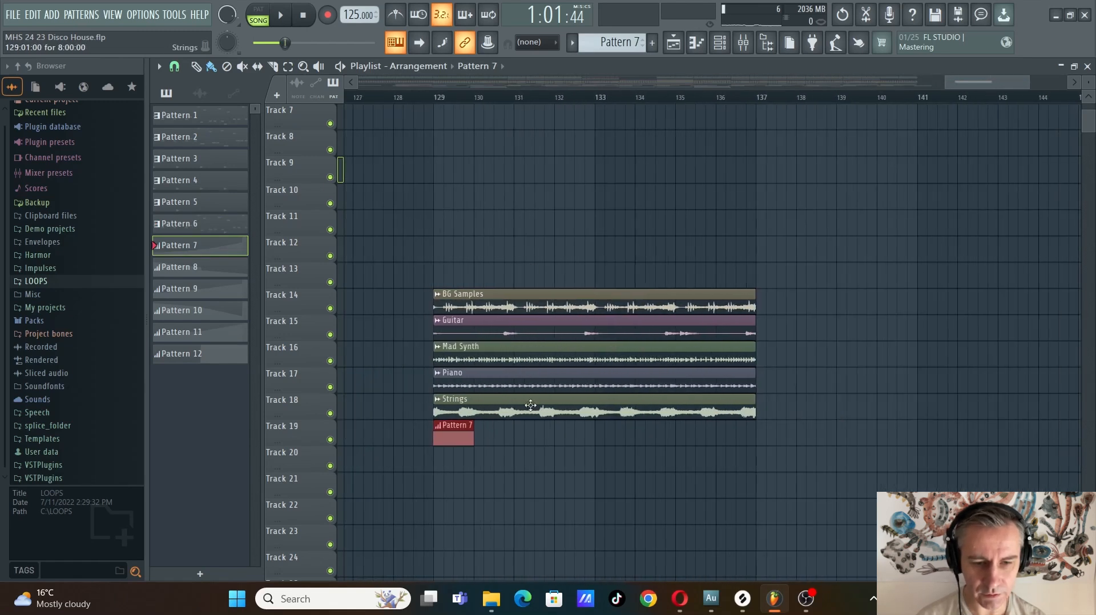
Play the copied stem clips from bar 129, then play them from bar 133
left_click(438, 97)
scroll(472, 264, "up", 2)
scroll(452, 281, "down", 1)
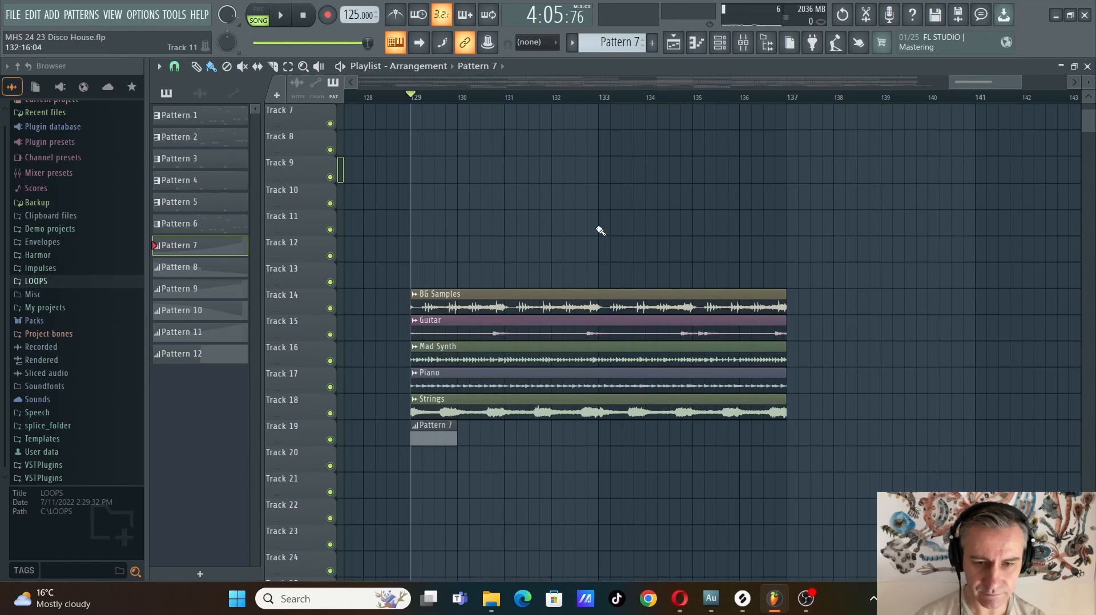
key("space")
scroll(488, 452, "up", 1)
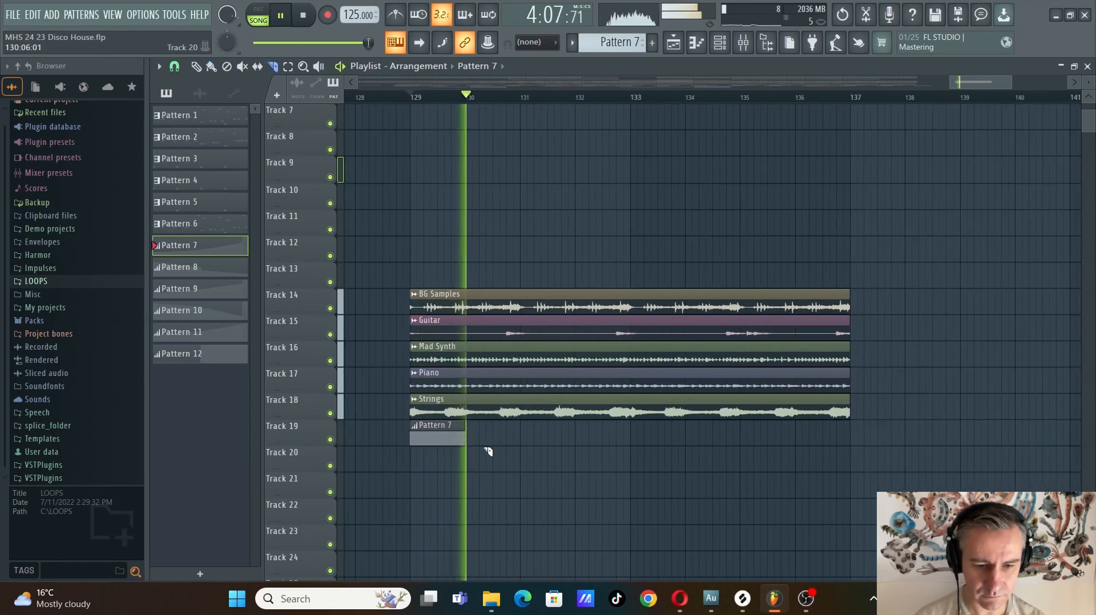
scroll(507, 466, "up", 2)
scroll(510, 467, "down", 2)
key("space")
left_click(632, 96)
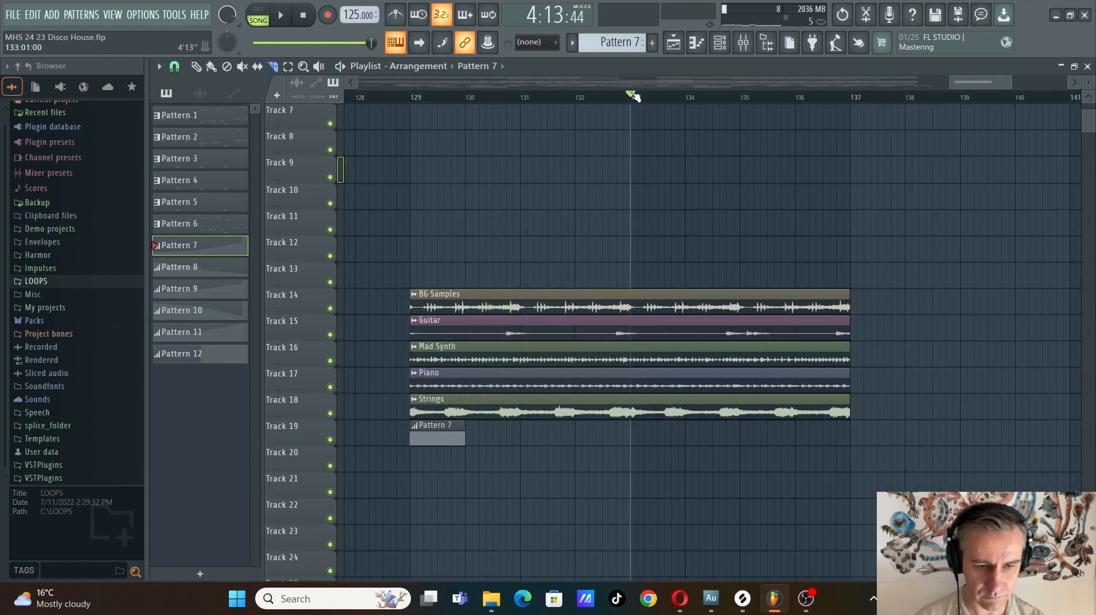
key("space")
key("space")
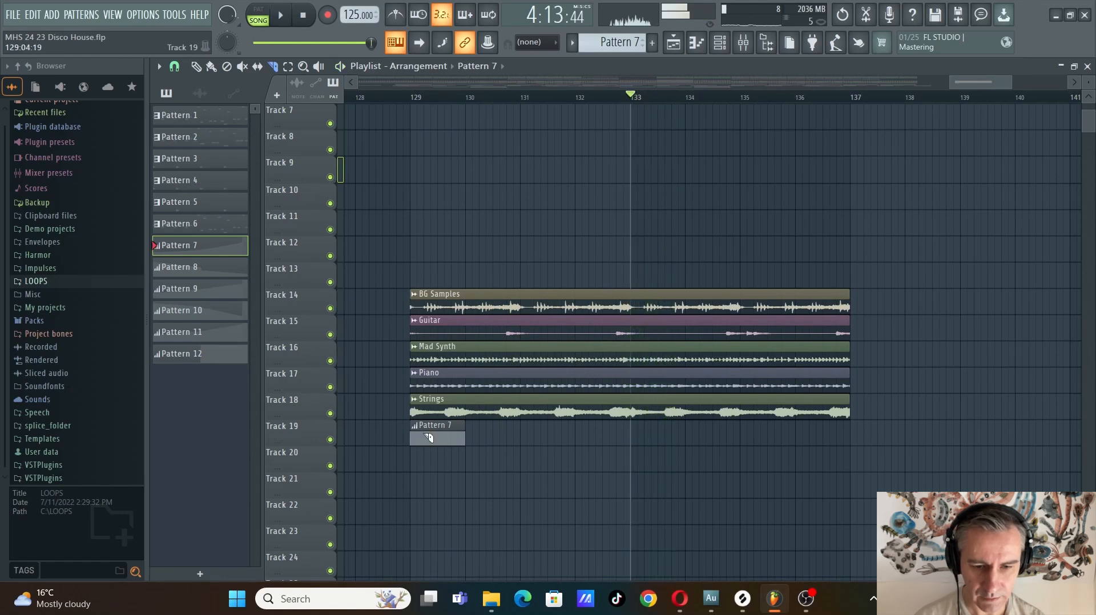
Slice the five copied stems half a bar after bar 129, then trim the remainder to a two-bar section starting at bar 131
scroll(458, 328, "up", 2)
left_click_drag(465, 414, 464, 415)
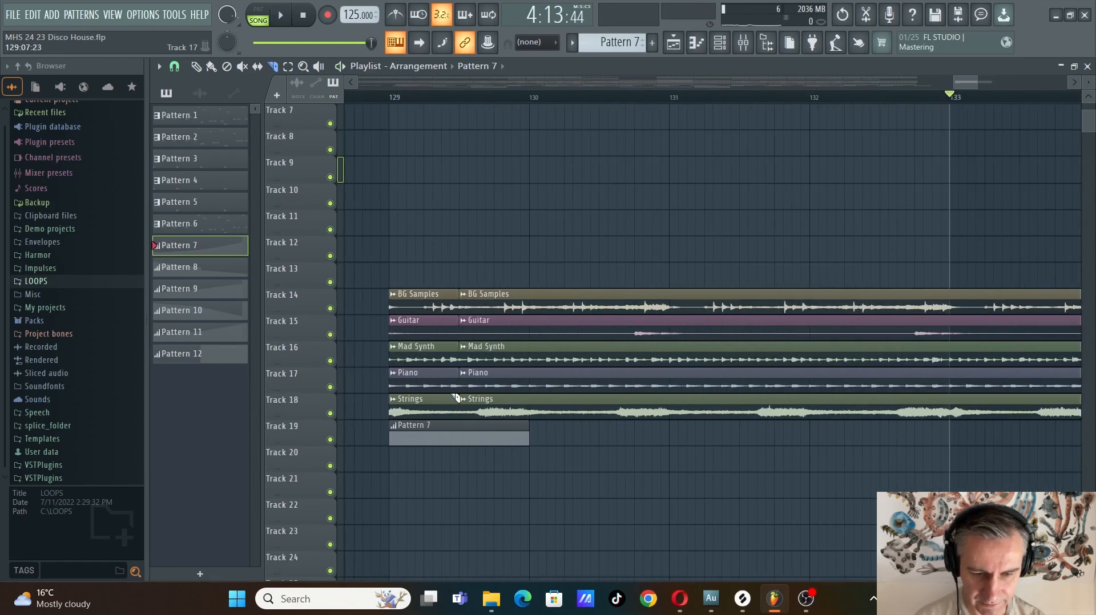
scroll(451, 363, "down", 2)
left_click(211, 67)
left_click_drag(605, 215, 580, 423, "ctrl")
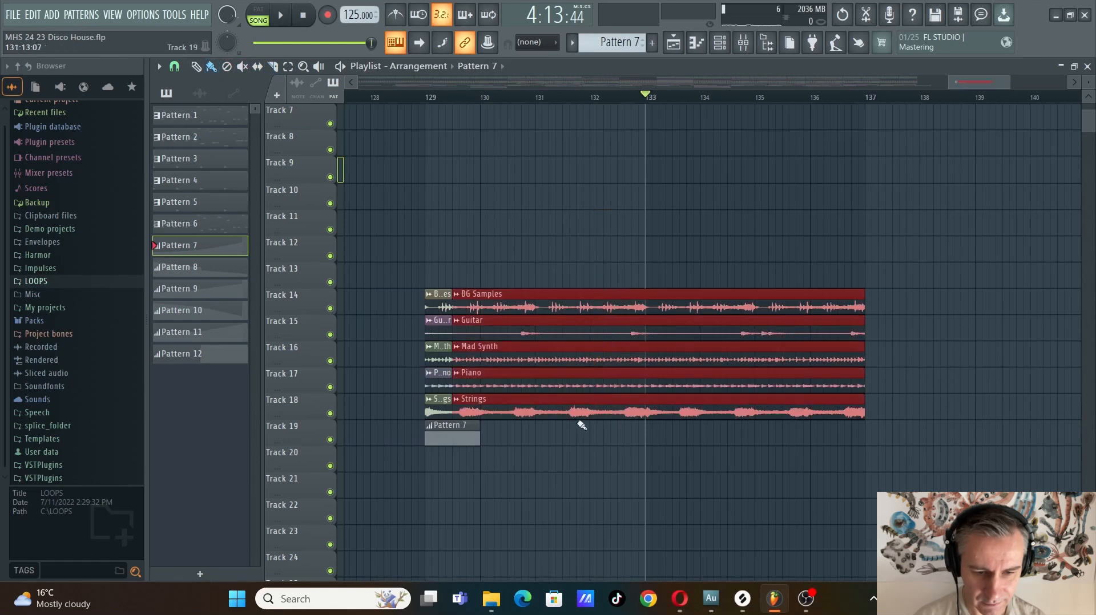
left_click_drag(455, 412, 649, 435)
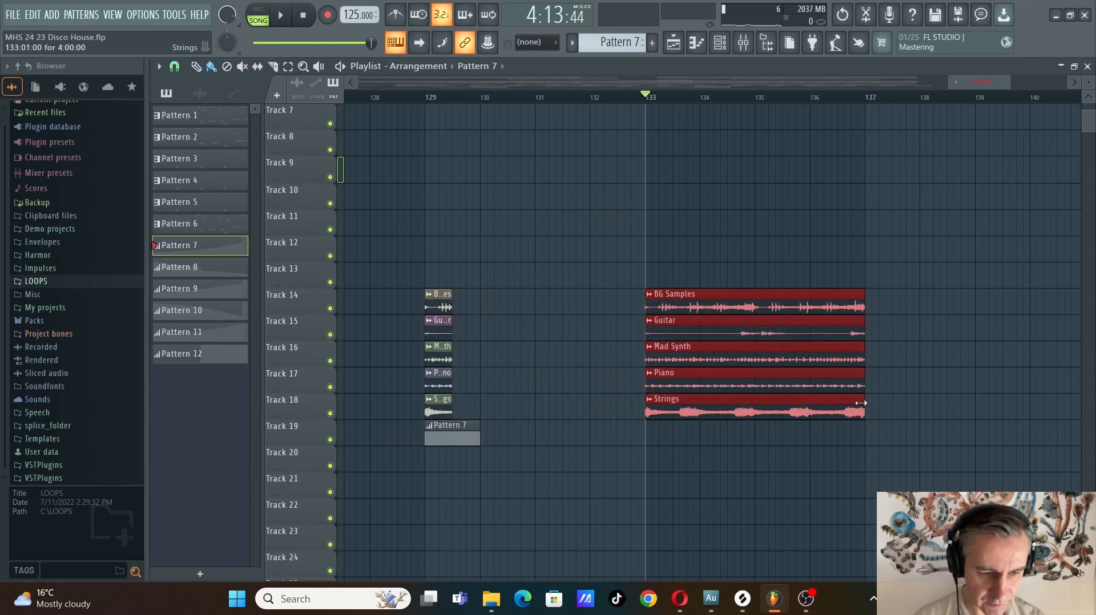
left_click_drag(861, 403, 631, 420)
Duplicate the five half-bar stem slices to fill bars 129 and 130, aligned up to the two-bar section
left_click_drag(470, 269, 419, 410, "ctrl")
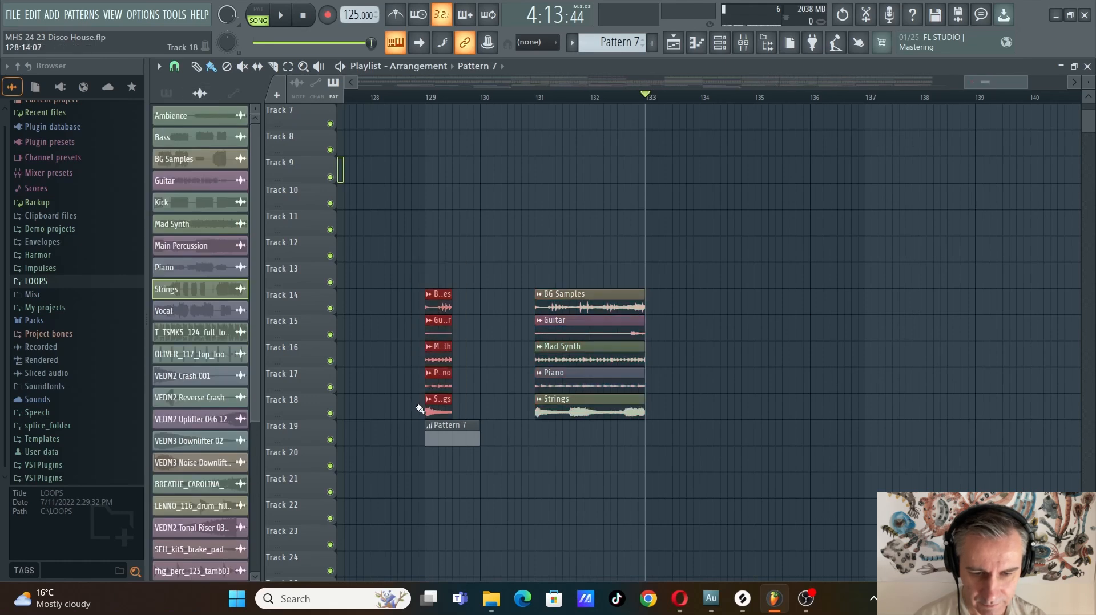
key("ctrl+b")
left_click_drag(482, 264, 423, 415, "ctrl")
key("ctrl+b")
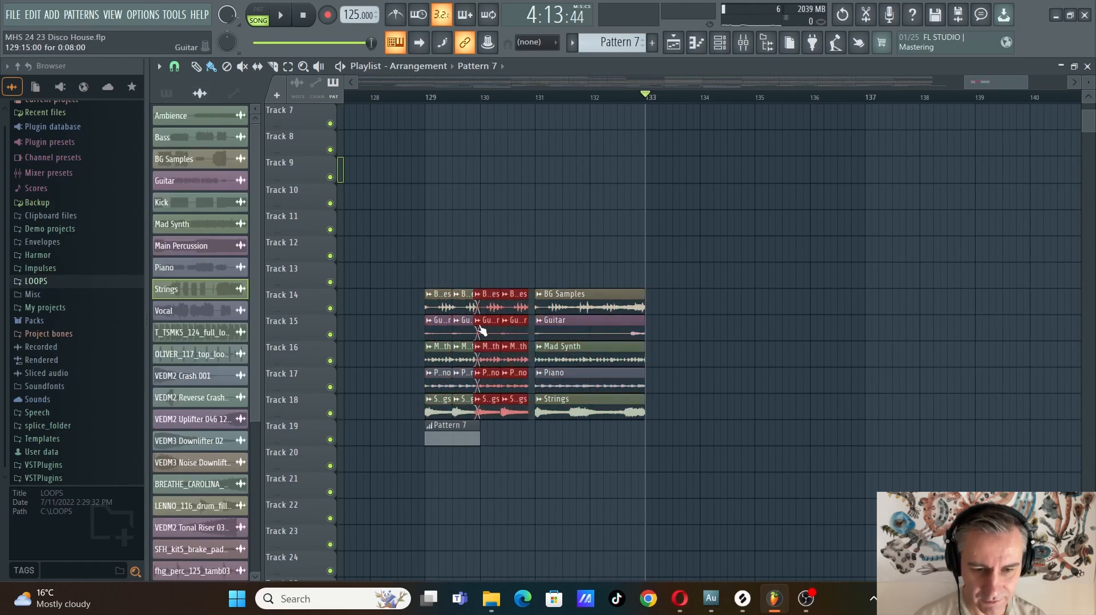
left_click_drag(491, 307, 497, 304)
Play the rearranged stem loop from bar 129
left_click(429, 97)
key("space")
left_click(722, 250, "ctrl")
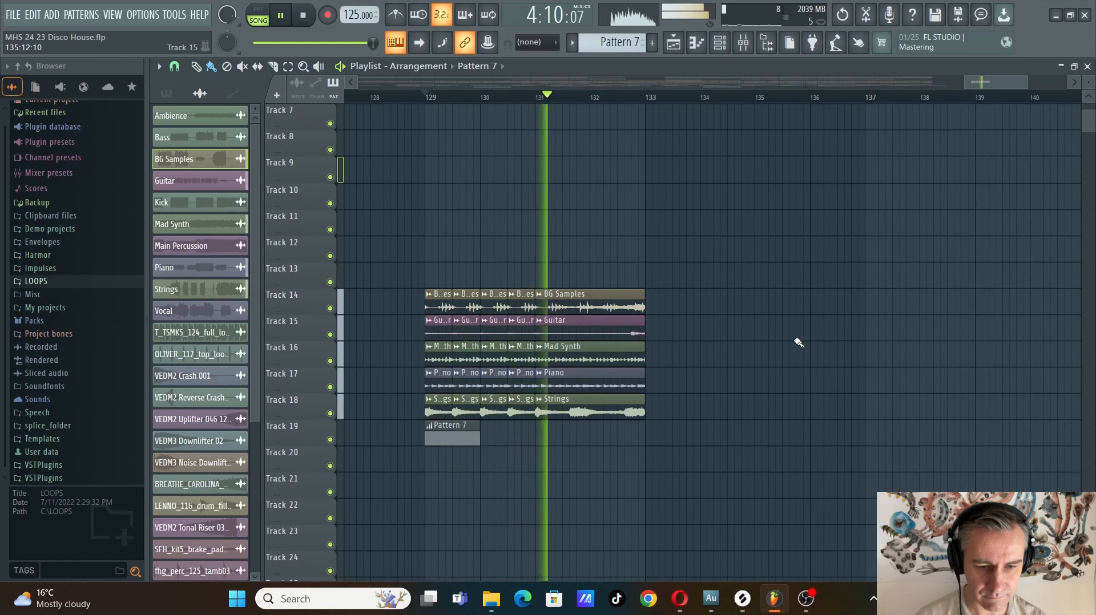
Stop playback and delete the rearranged stem clips and Pattern 7 copy placed from bar 129
key("space")
scroll(827, 325, "down", 3)
left_click_drag(857, 211, 628, 490)
key("Delete")
scroll(806, 347, "down", 3)
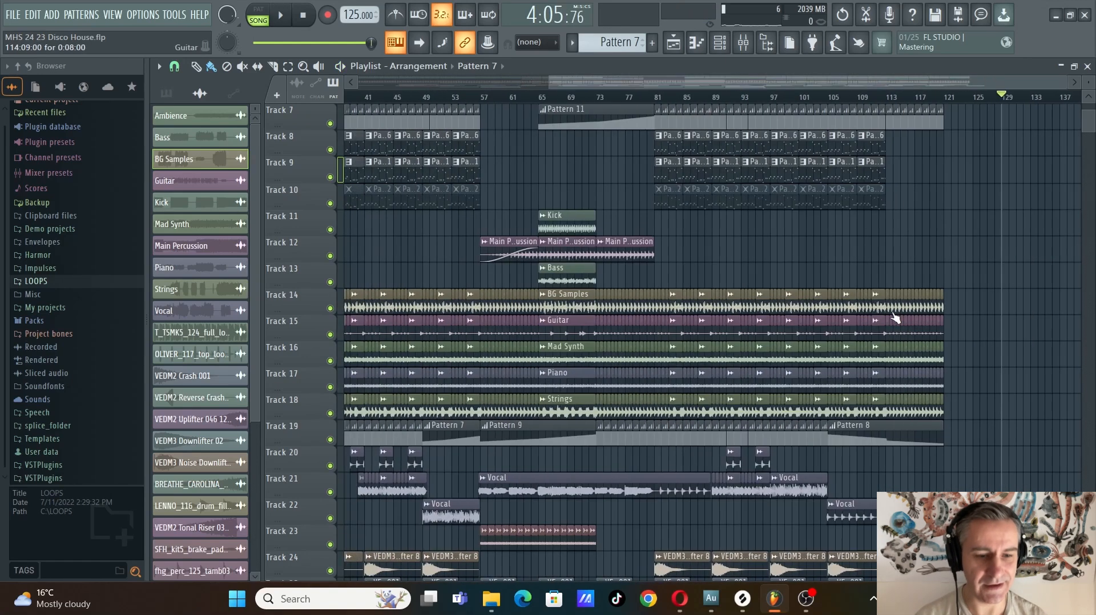
Set the playback position just before bar 9 and isolate tracks 14 to 19, leaving all other tracks muted
scroll(624, 402, "down", 2)
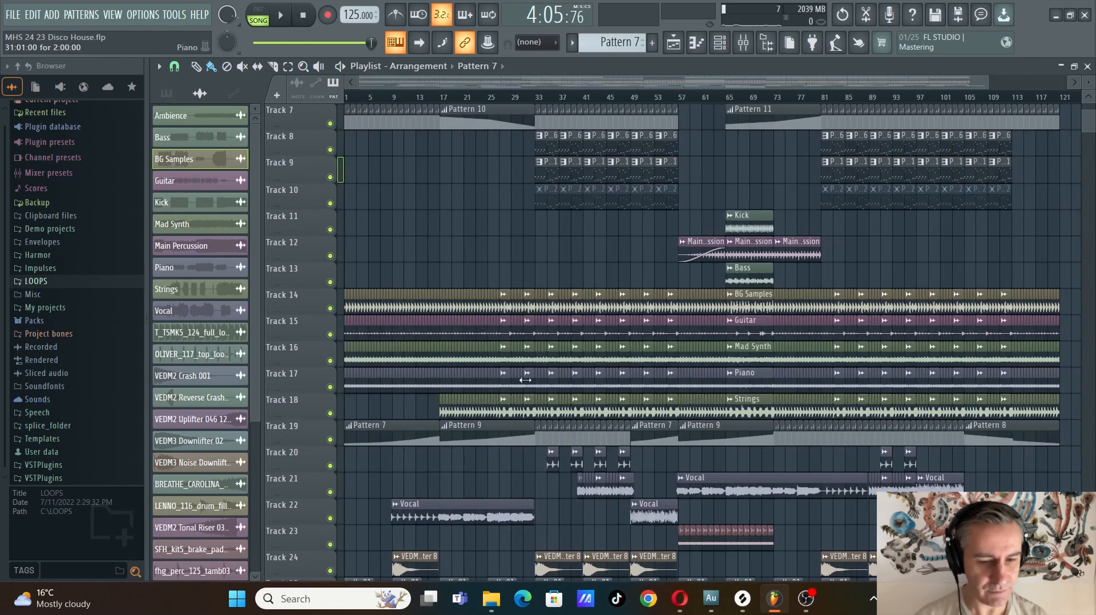
scroll(474, 364, "up", 1)
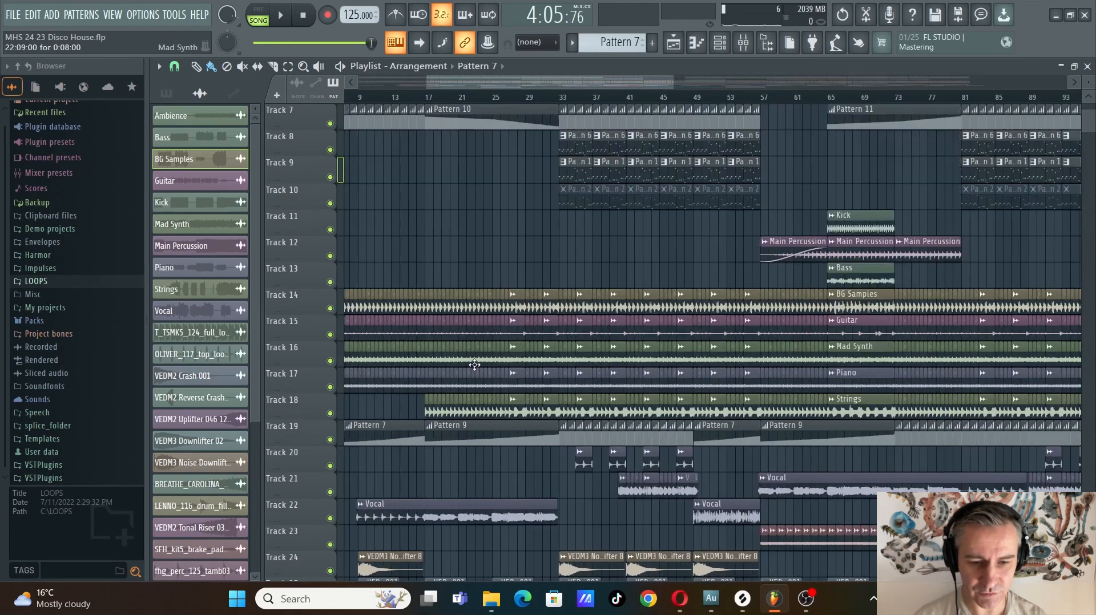
scroll(491, 360, "up", 1)
scroll(539, 352, "up", 1)
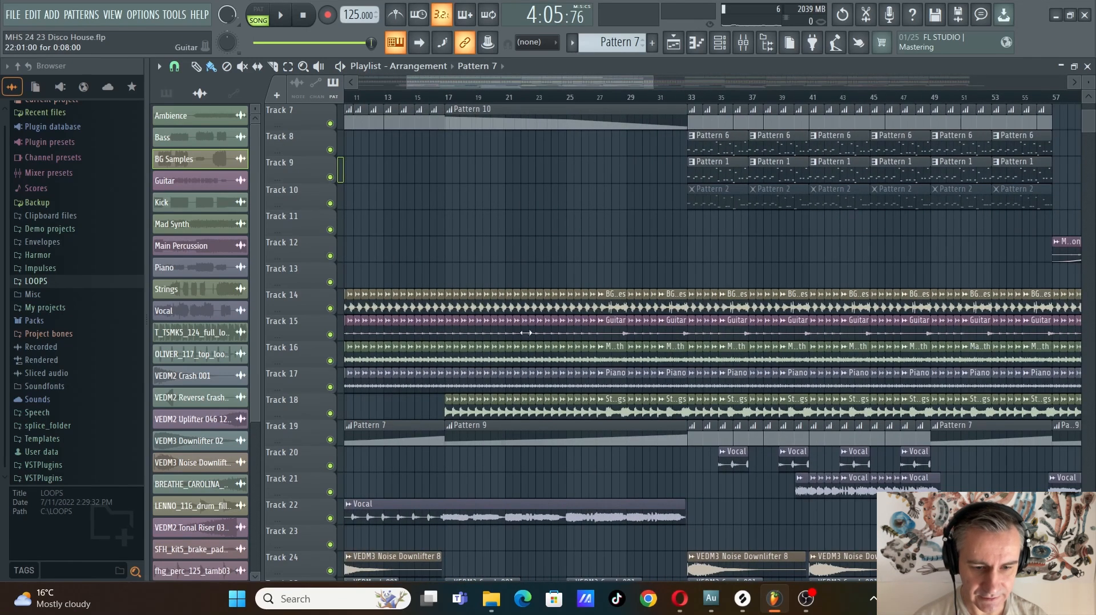
scroll(474, 408, "up", 2)
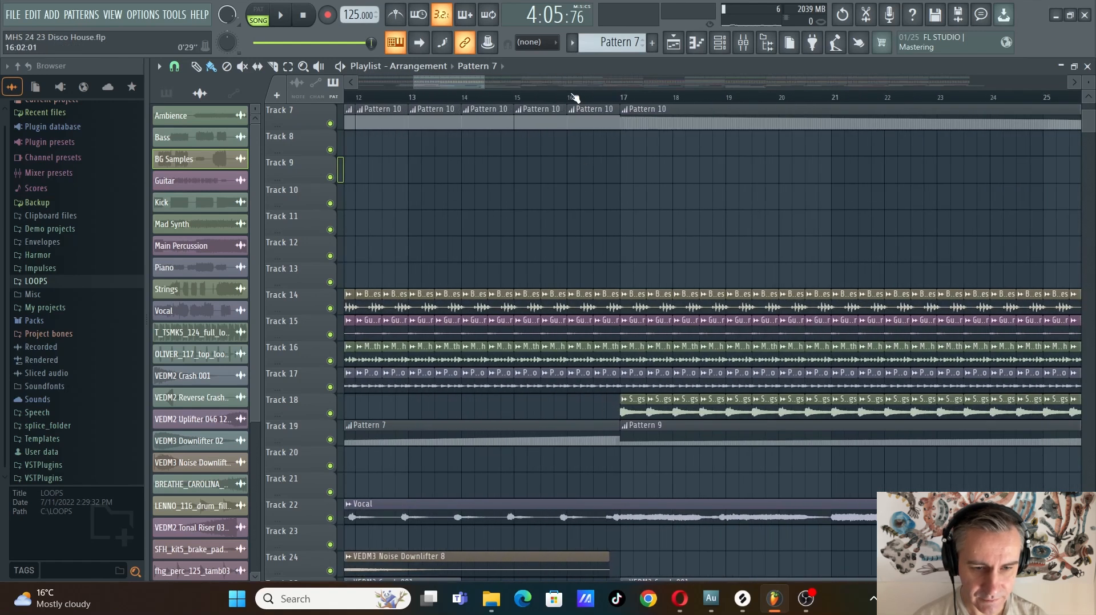
left_click(567, 97)
scroll(523, 289, "down", 3)
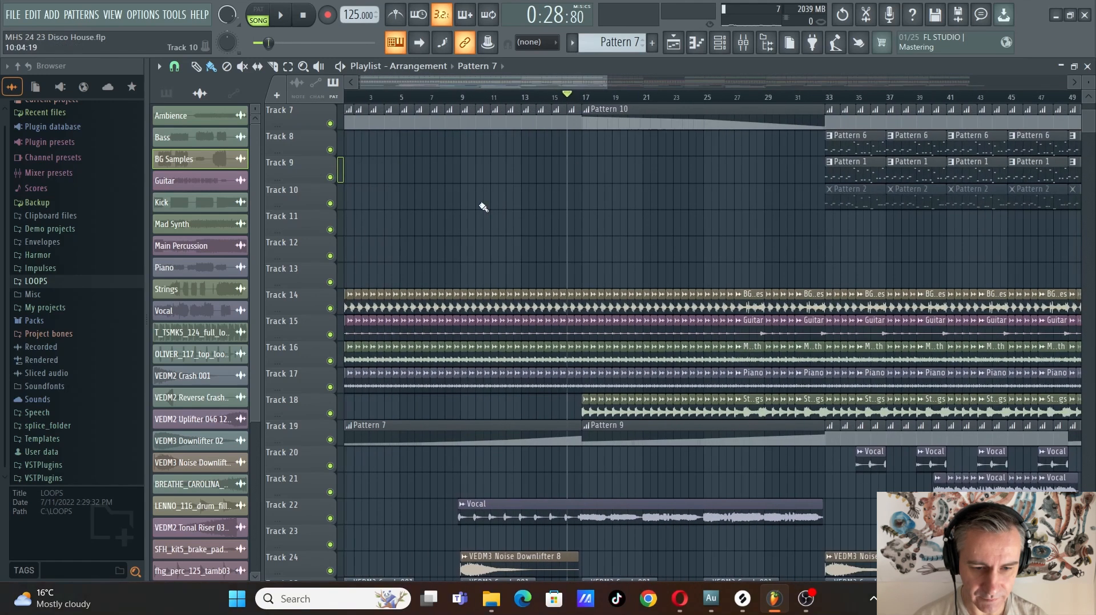
left_click(457, 99)
right_click(330, 439)
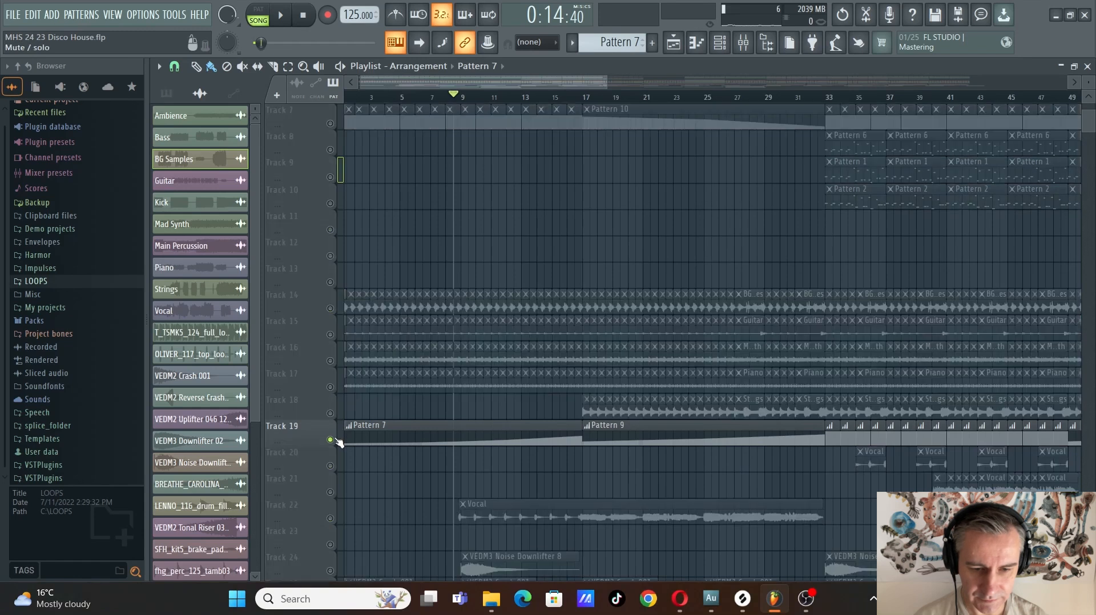
left_click_drag(330, 413, 330, 308)
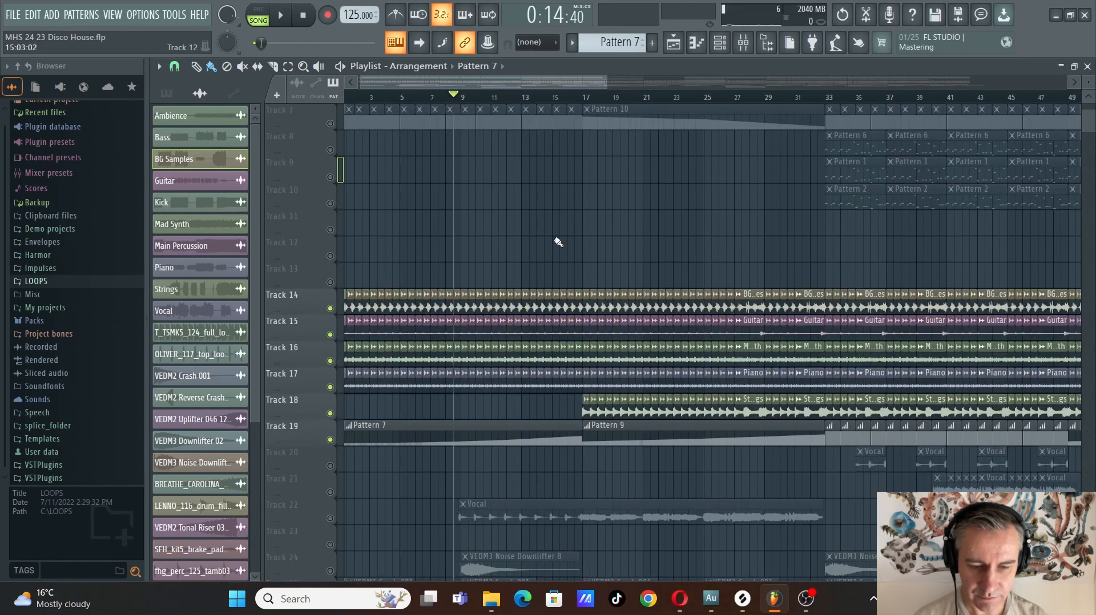
Play the isolated stem loop in the intro, starting just before bar 9
scroll(513, 258, "up", 2)
key("space")
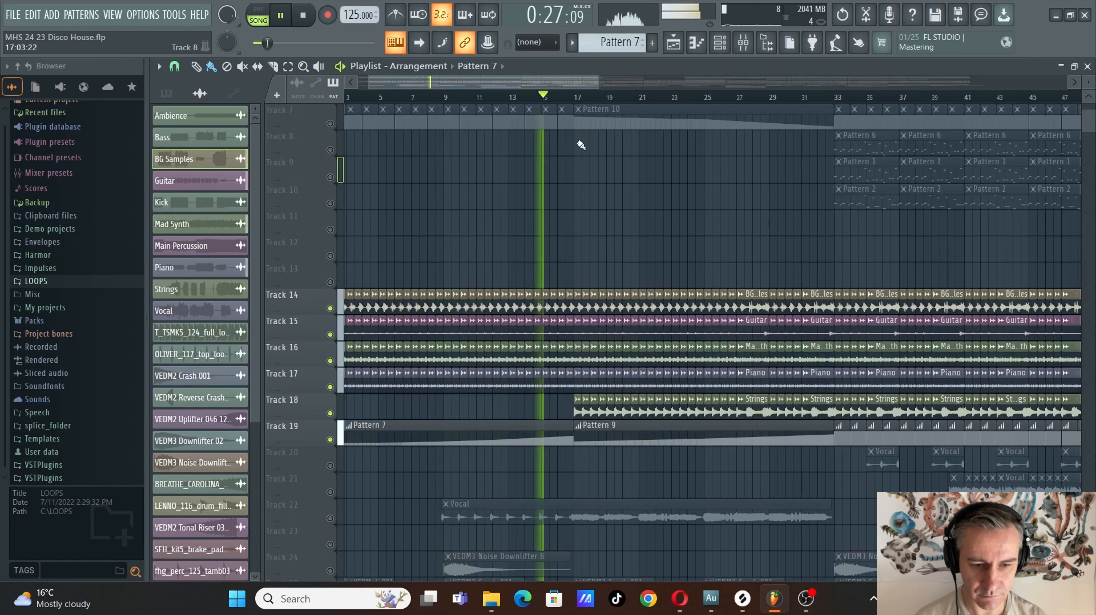
scroll(461, 258, "up", 2)
scroll(574, 265, "down", 2)
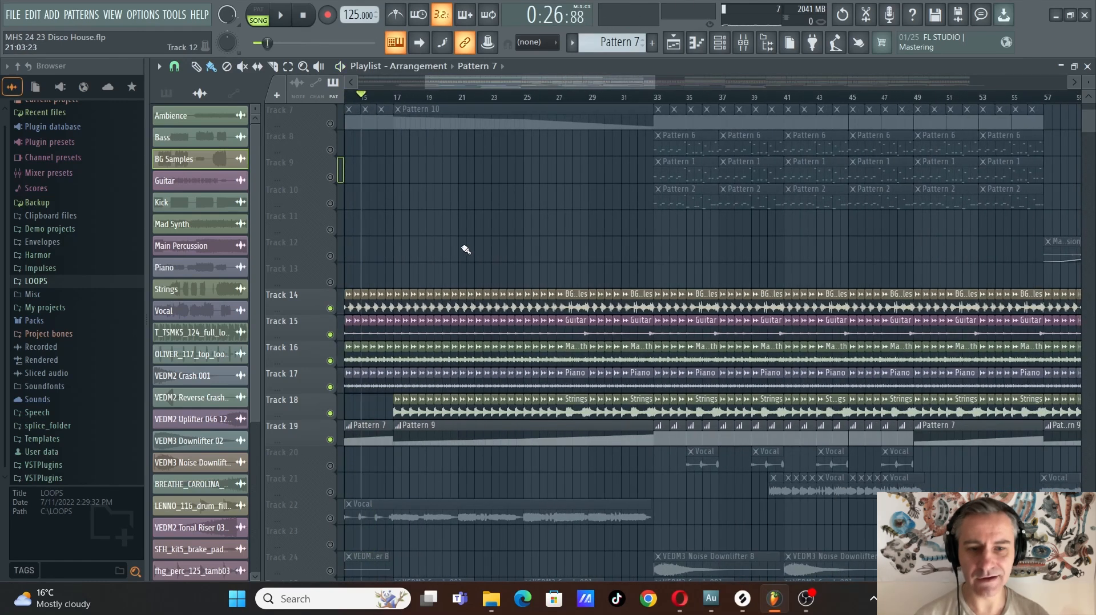
Examine how the chopped stem loop on tracks 14 to 19 repeats through the whole arrangement
scroll(466, 250, "down", 3)
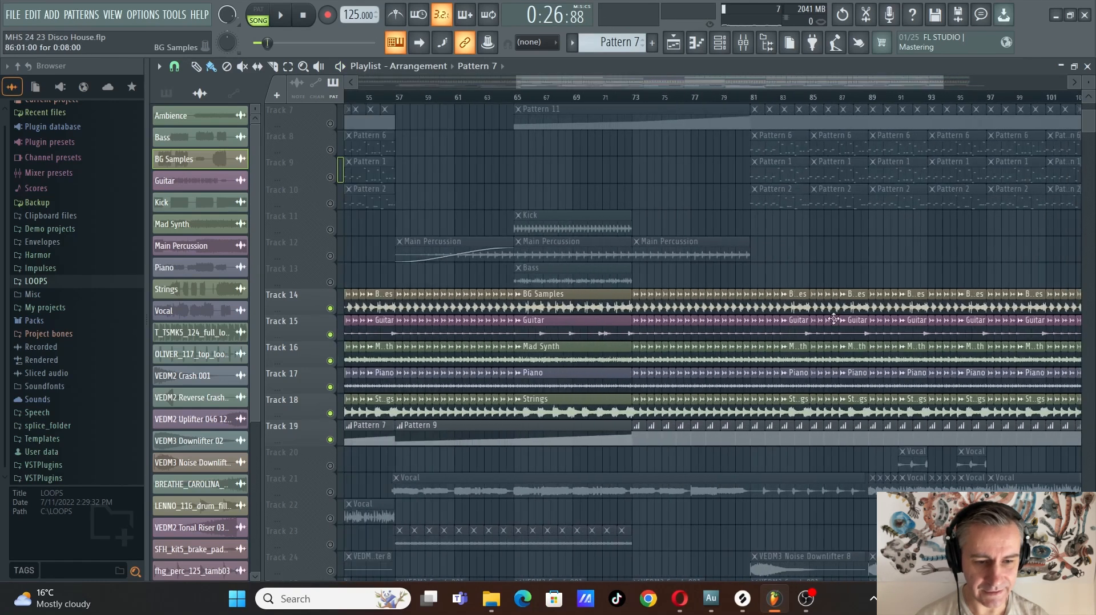
scroll(501, 334, "up", 3)
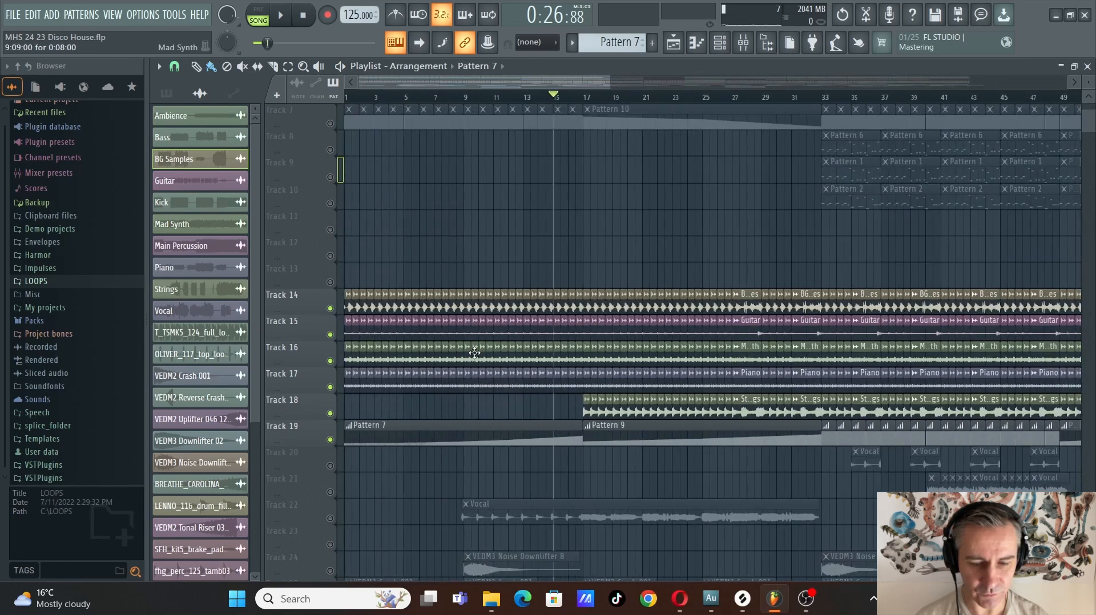
scroll(477, 280, "up", 2)
scroll(416, 335, "up", 2)
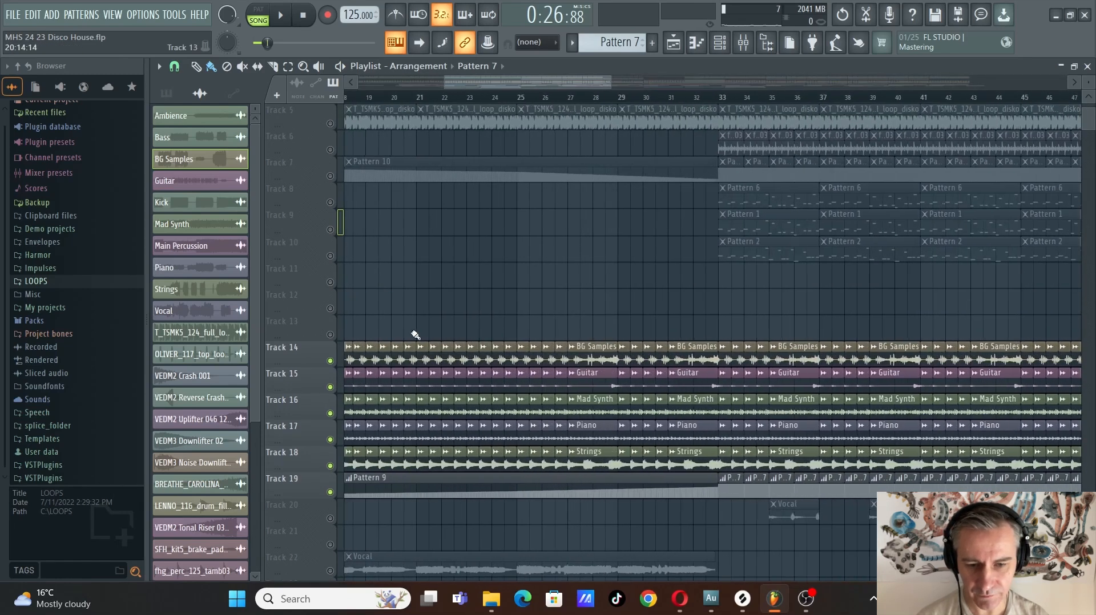
scroll(453, 328, "right", 2)
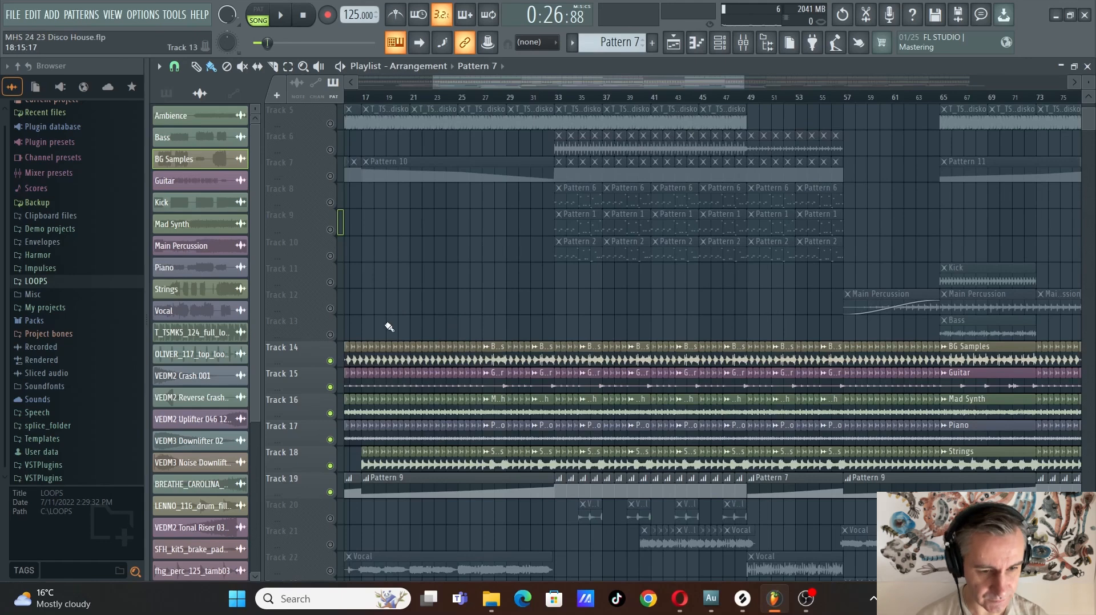
scroll(388, 327, "right", 5)
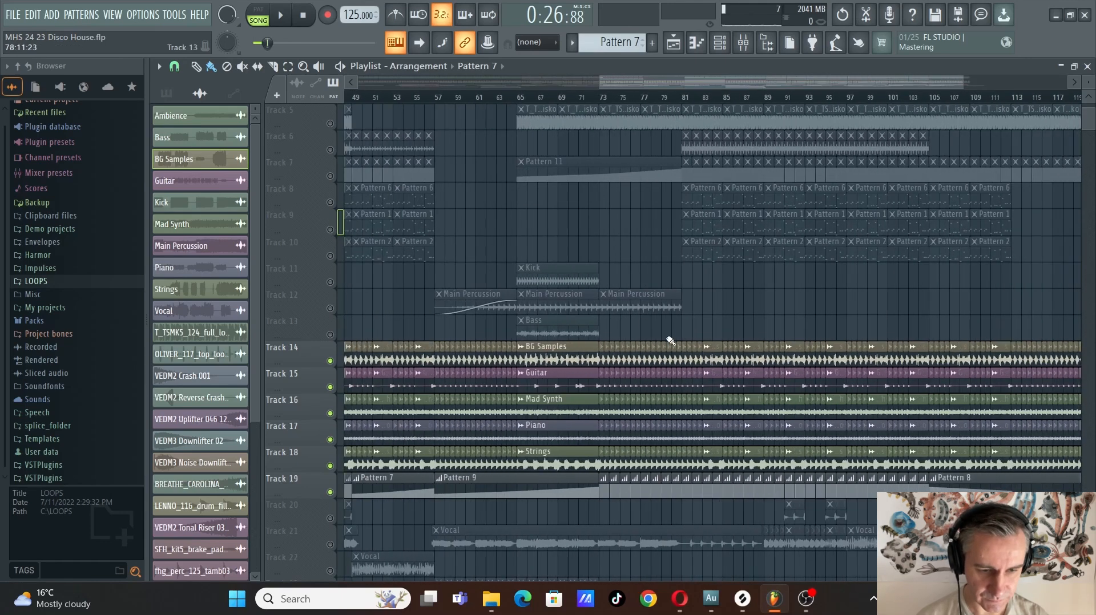
scroll(622, 342, "down", 4)
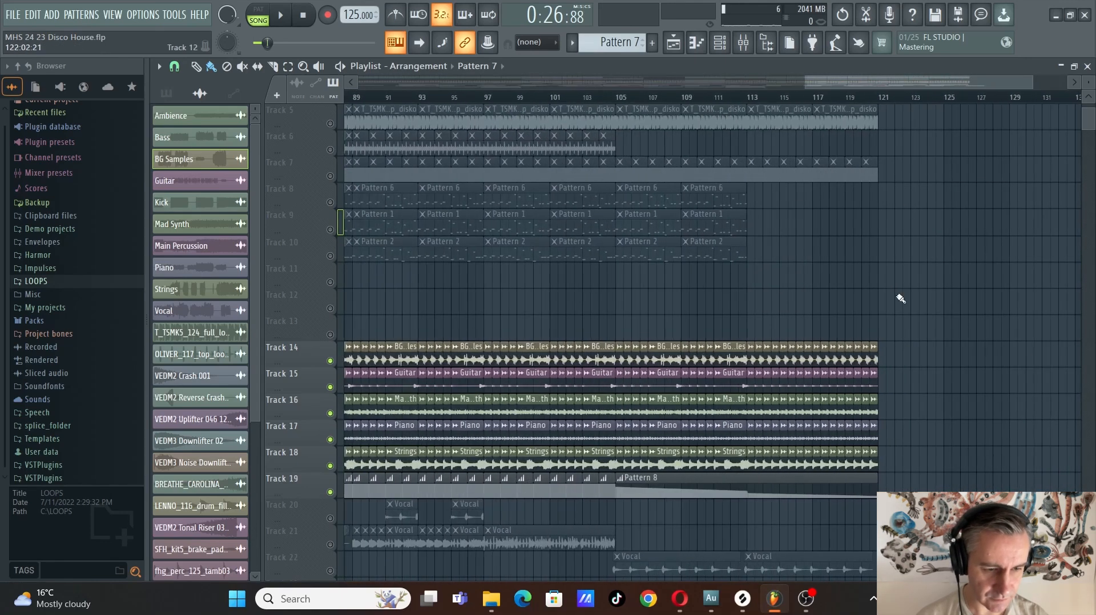
scroll(470, 383, "up", 6)
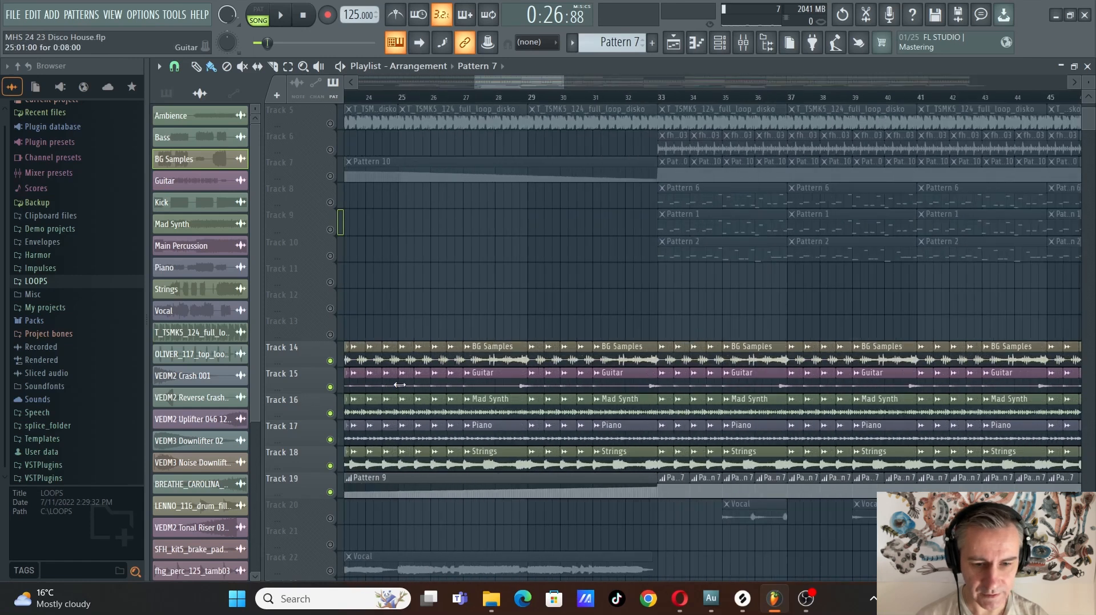
Play the isolated stems from bar 25 into the two-bar section at bar 27, then stop
left_click(442, 97)
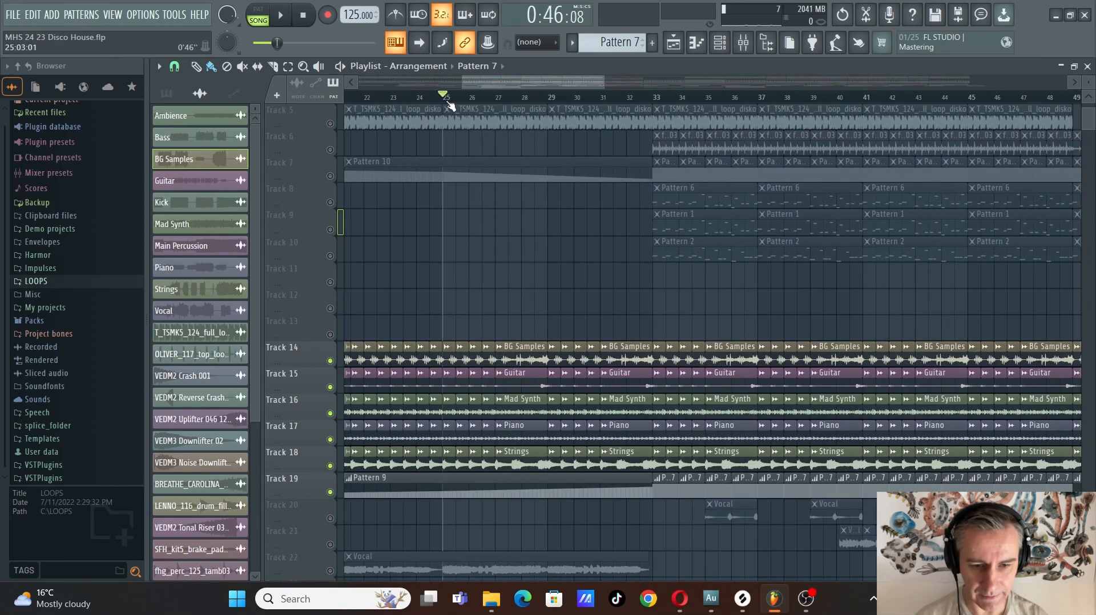
scroll(440, 356, "down", 1)
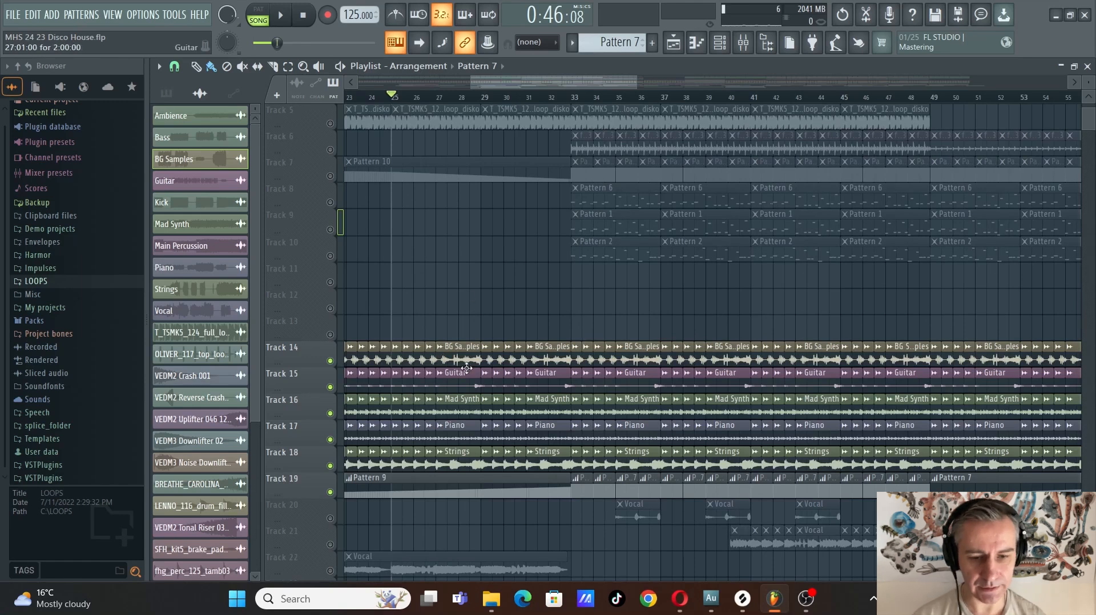
scroll(457, 353, "up", 2)
scroll(458, 352, "down", 1)
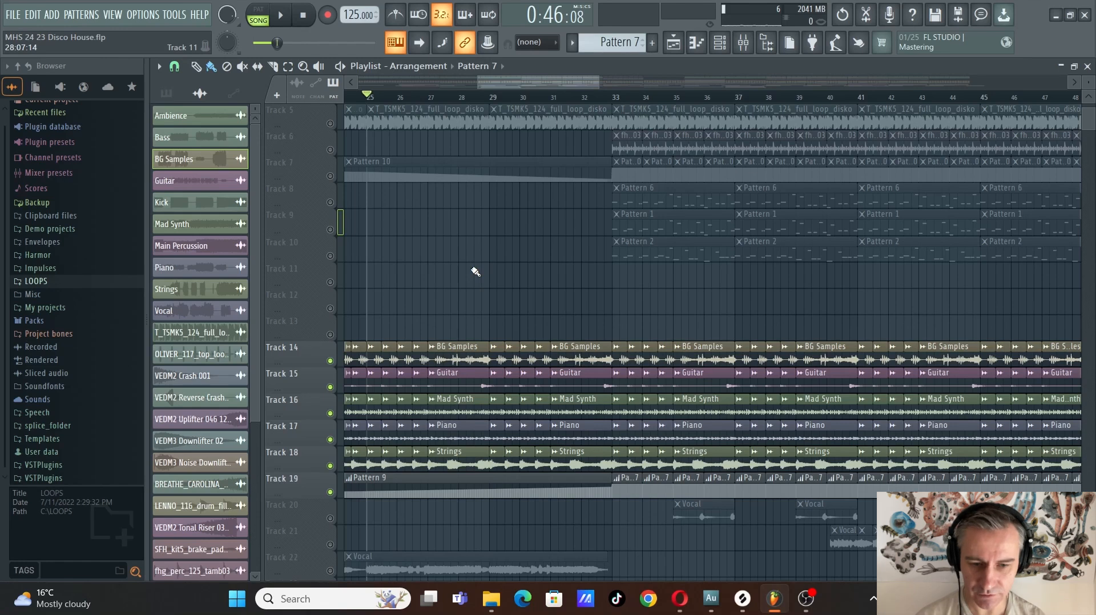
key("space")
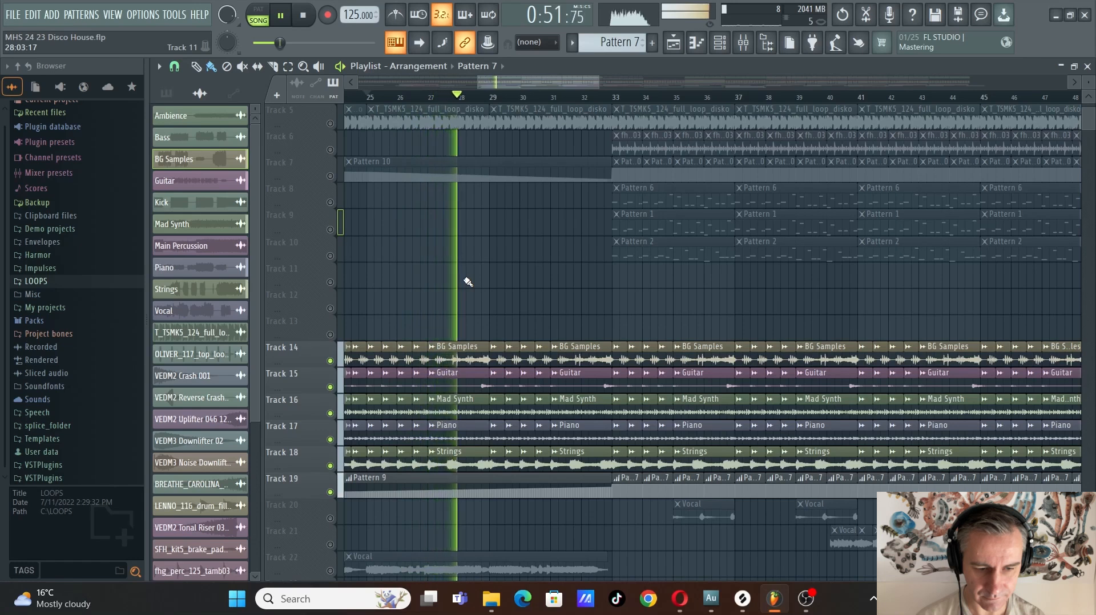
key("space")
Unmute the Kick, Main Percussion and Bass stems on tracks 11 to 13
scroll(467, 282, "down", 3)
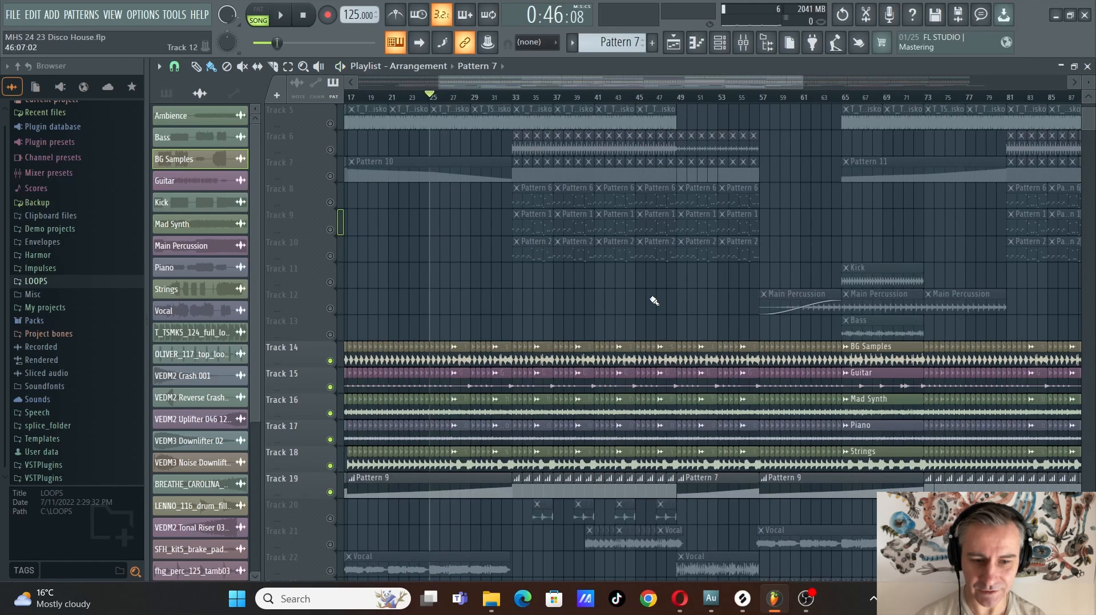
scroll(514, 296, "down", 4)
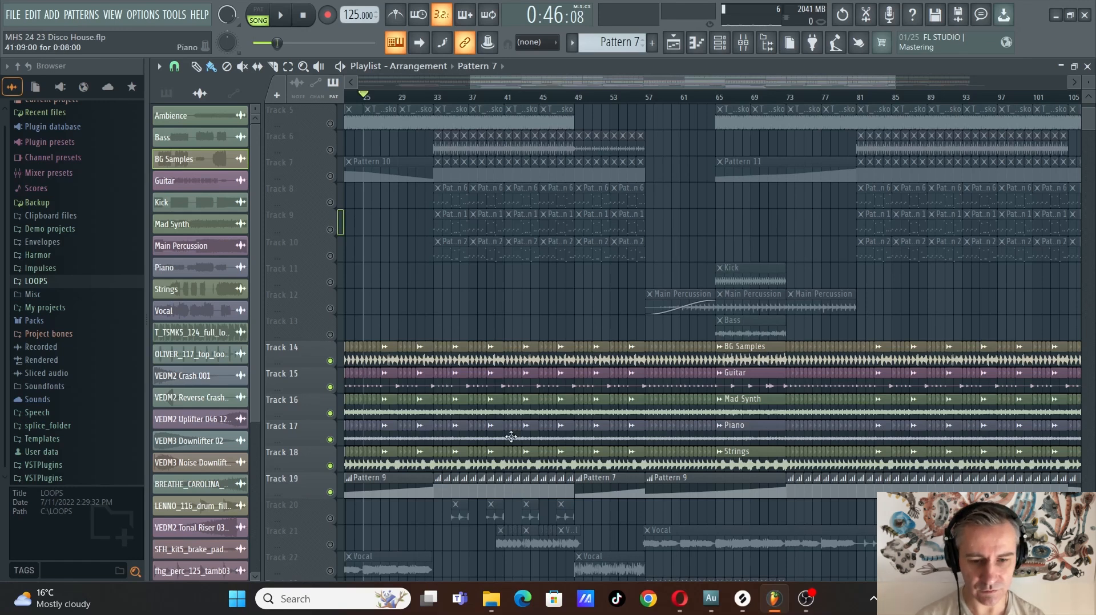
scroll(457, 293, "up", 2, "ctrl")
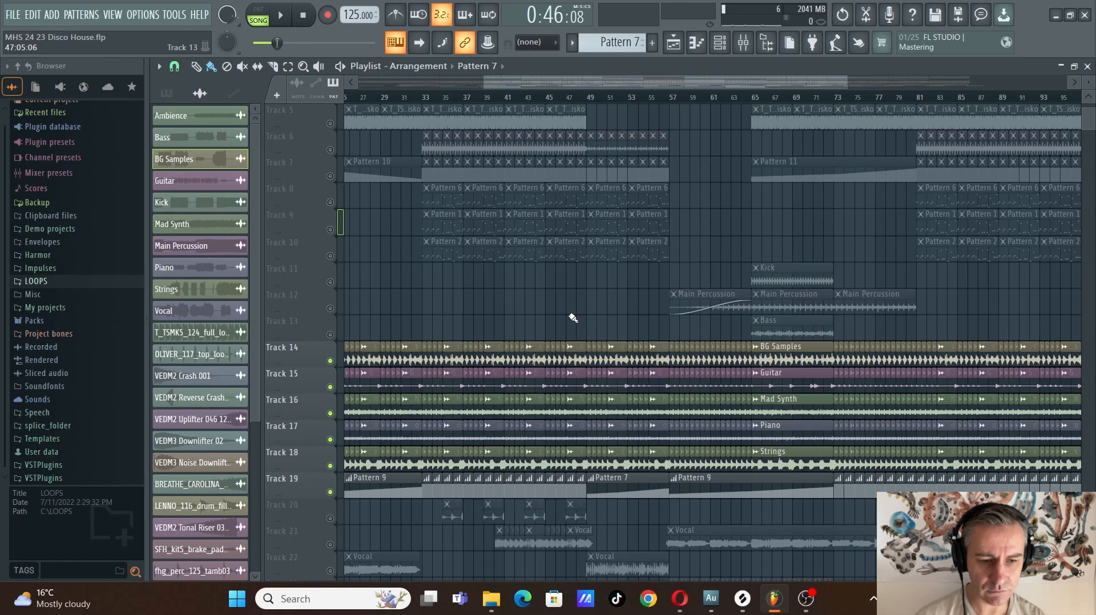
scroll(572, 317, "down", 2)
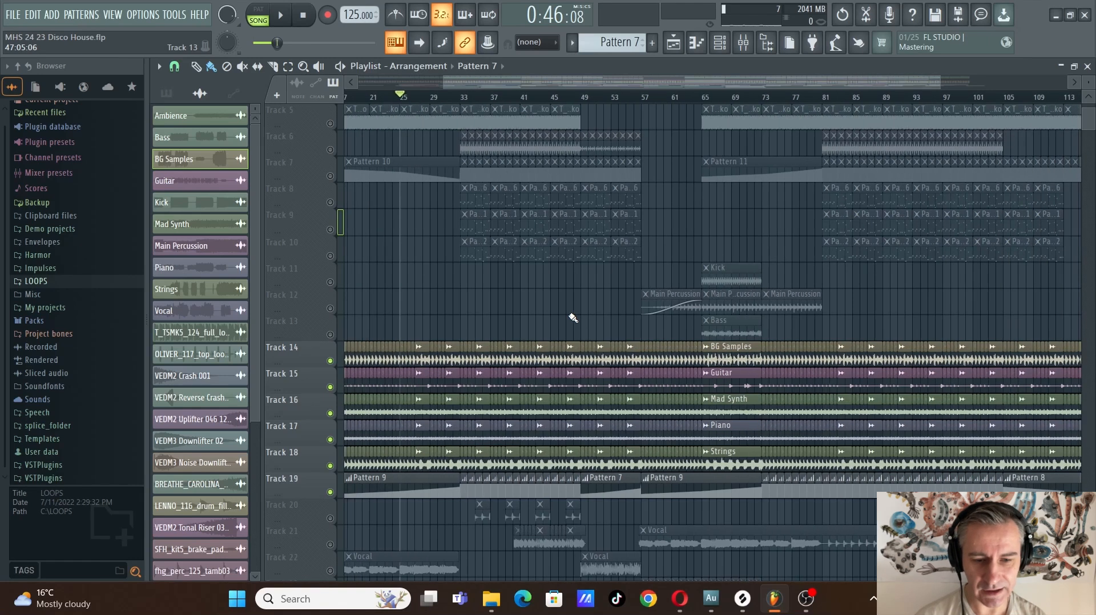
scroll(531, 428, "up", 3)
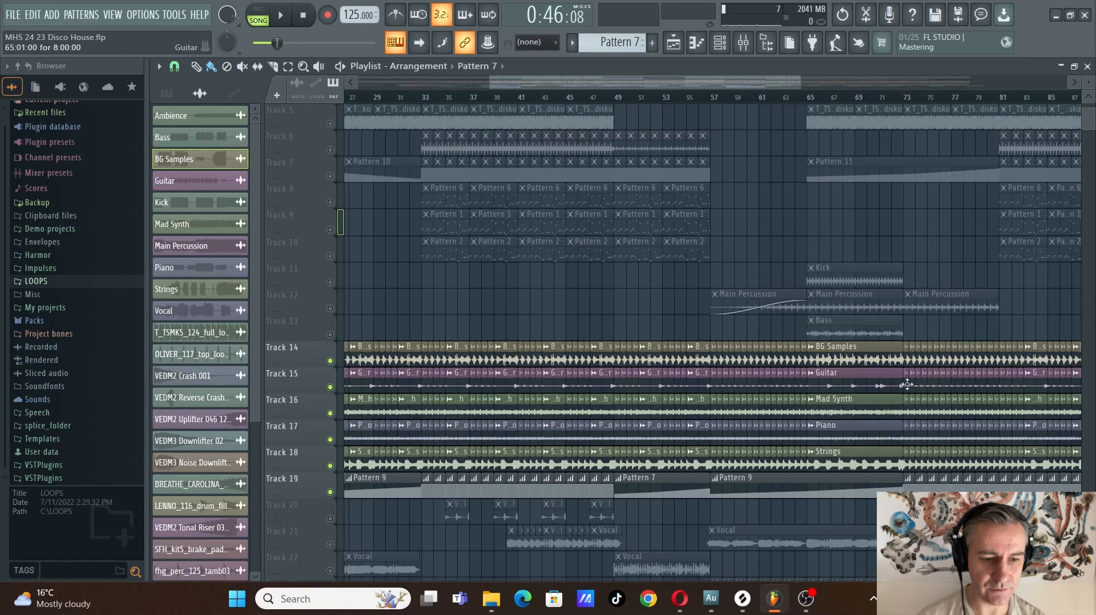
scroll(501, 326, "up", 3)
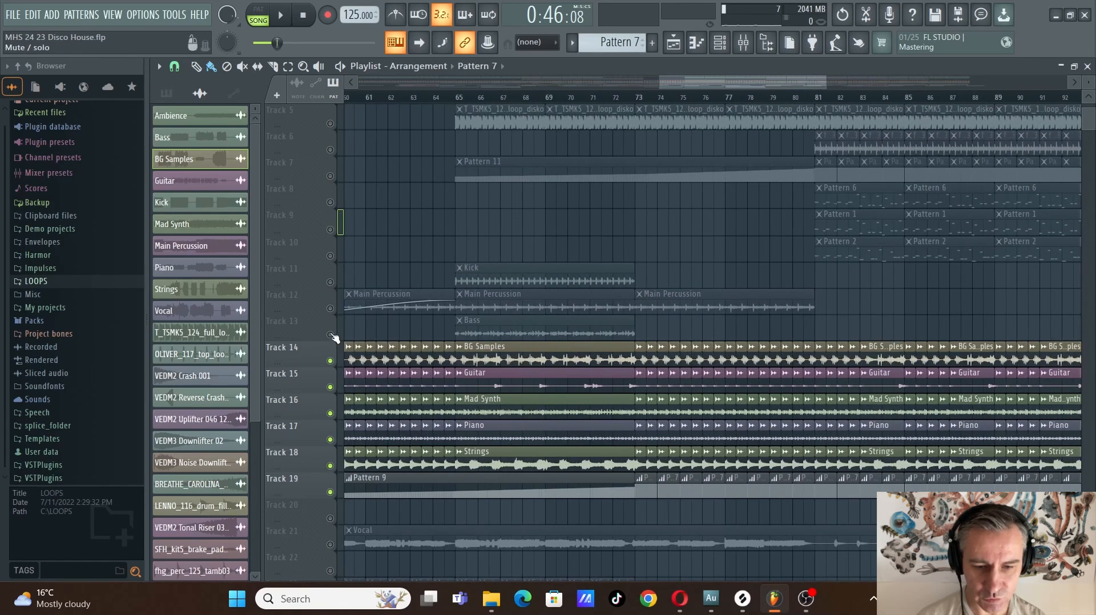
left_click(330, 335)
left_click(330, 308)
left_click(330, 281)
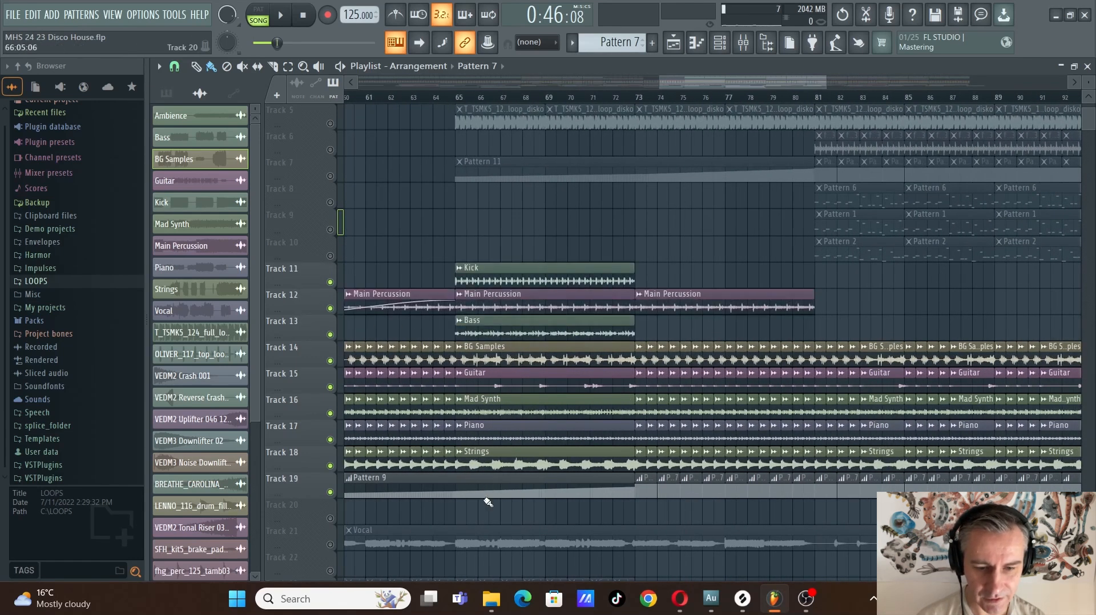
Play the original stems together from the section starting at bar 65, then stop
scroll(488, 502, "up", 1)
left_click(444, 97)
scroll(526, 367, "up", 2)
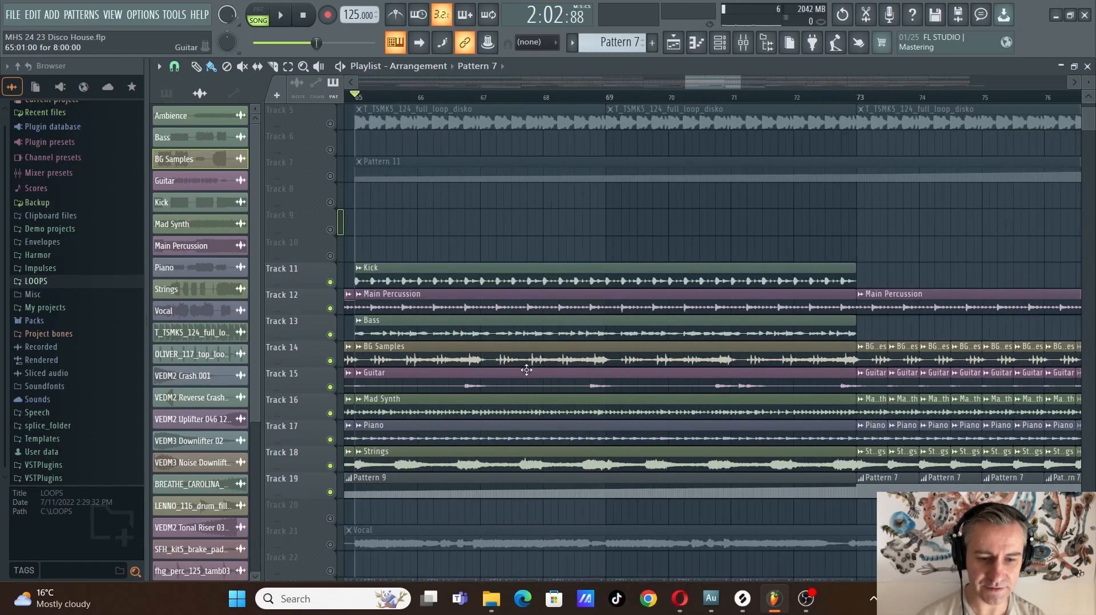
scroll(510, 451, "down", 4)
scroll(517, 399, "down", 2)
scroll(518, 359, "up", 1)
scroll(518, 358, "up", 2)
scroll(461, 202, "up", 1)
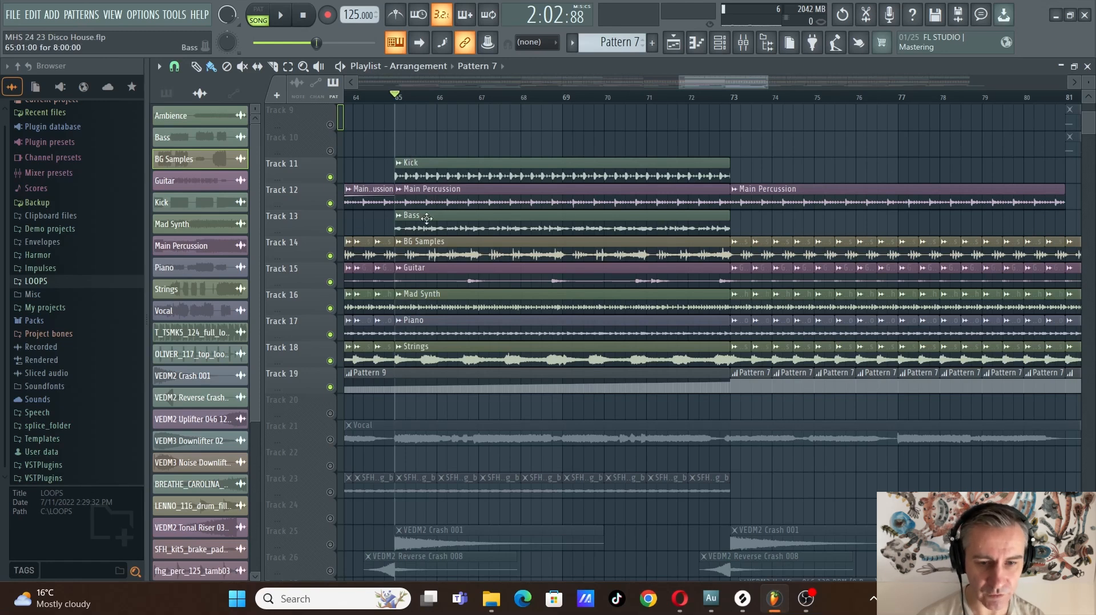
key("space")
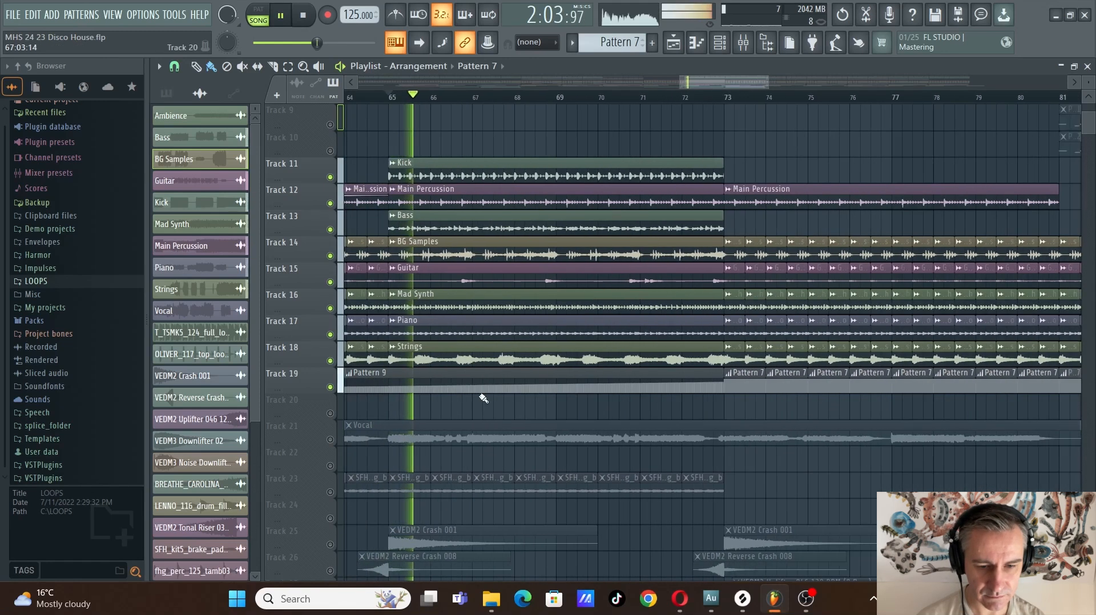
scroll(489, 409, "down", 1)
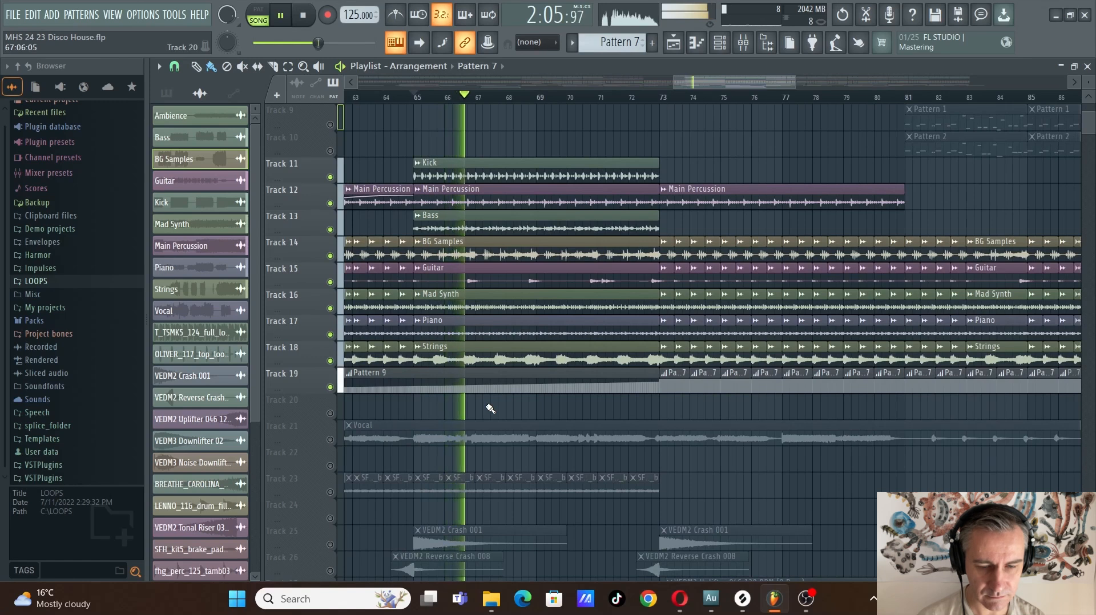
key("space")
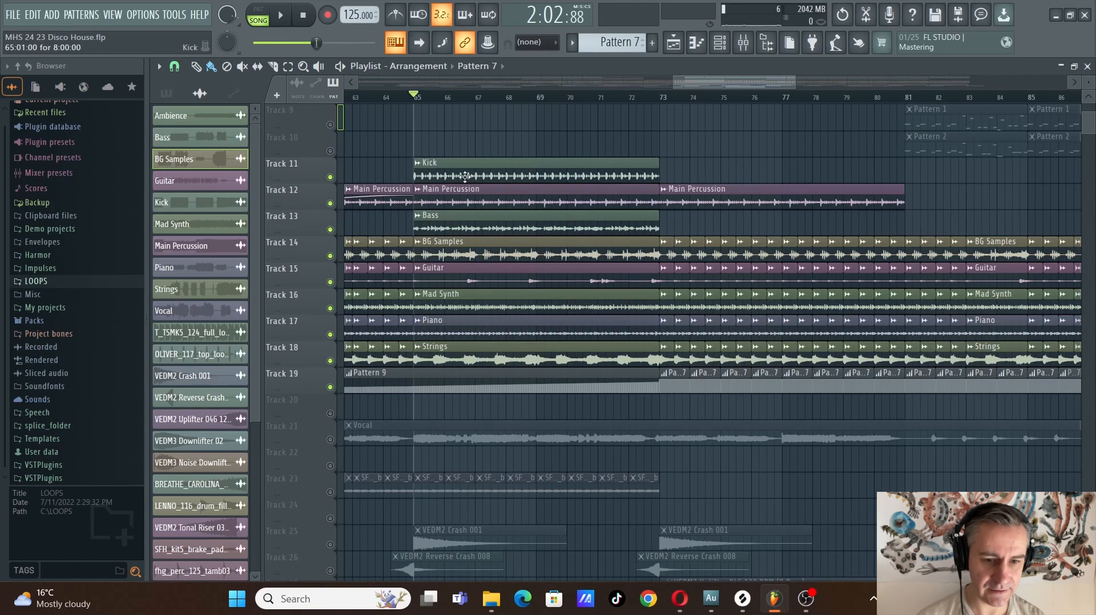
Turn all the muted playlist tracks back on to end the stem isolation
scroll(545, 292, "down", 1)
scroll(538, 217, "up", 3)
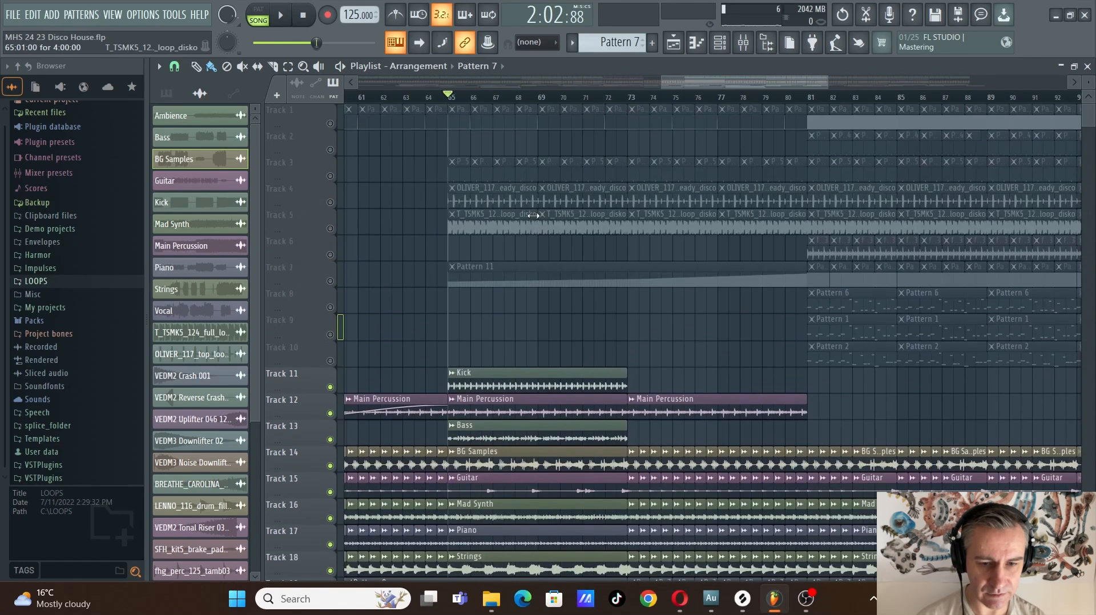
left_click(336, 200, "ctrl")
left_click(336, 200, "ctrl")
scroll(514, 302, "down", 2)
scroll(573, 342, "up", 2)
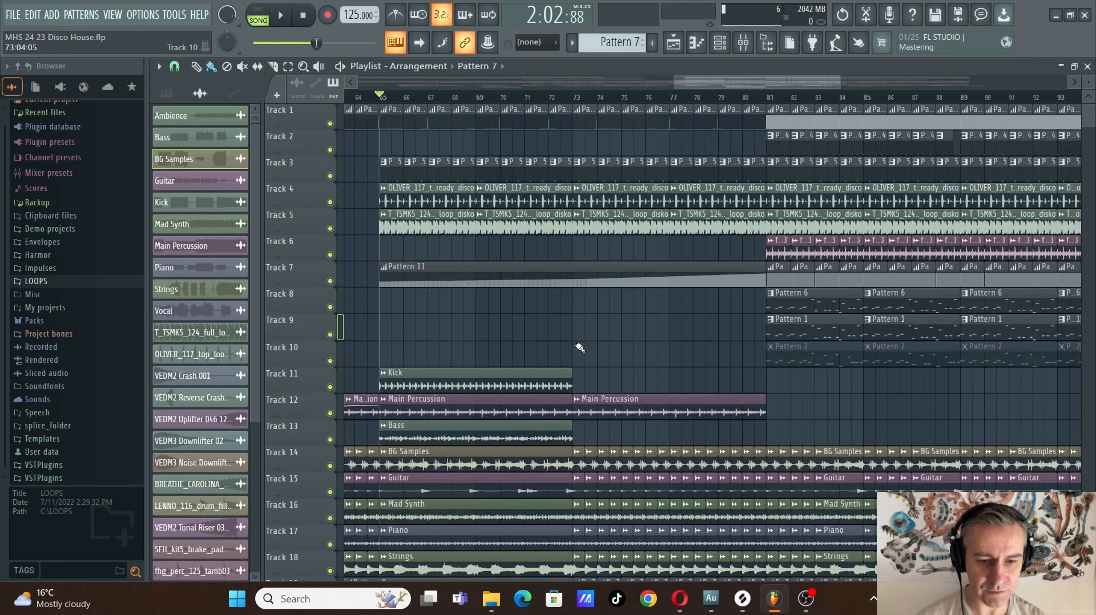
Move the playhead to the start of the section at bar 81
scroll(576, 347, "down", 2)
scroll(539, 334, "down", 1)
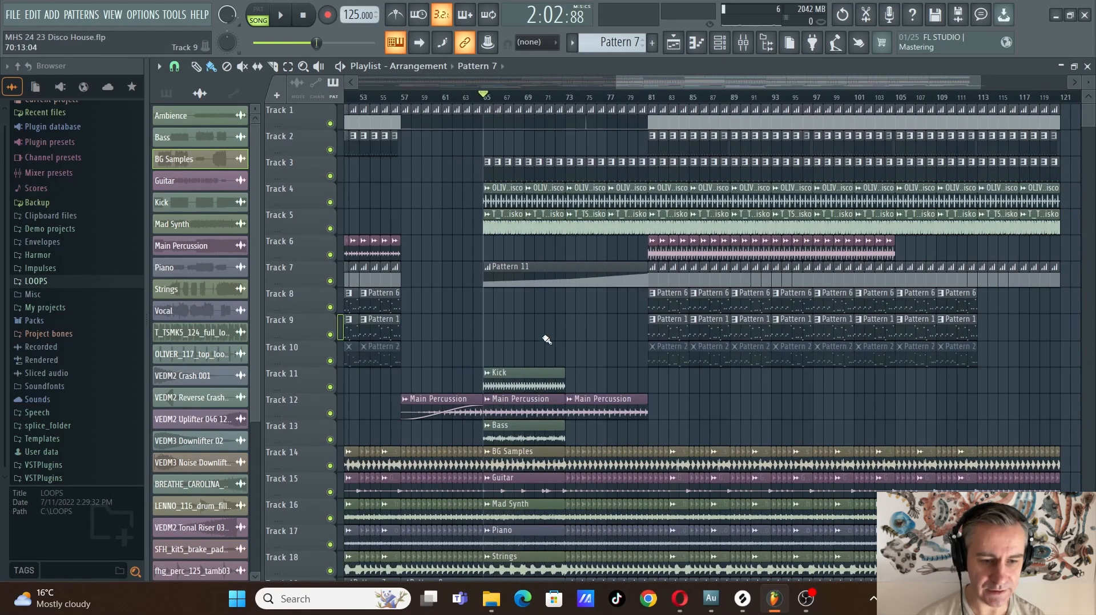
scroll(547, 340, "down", 3)
scroll(834, 408, "right", 3)
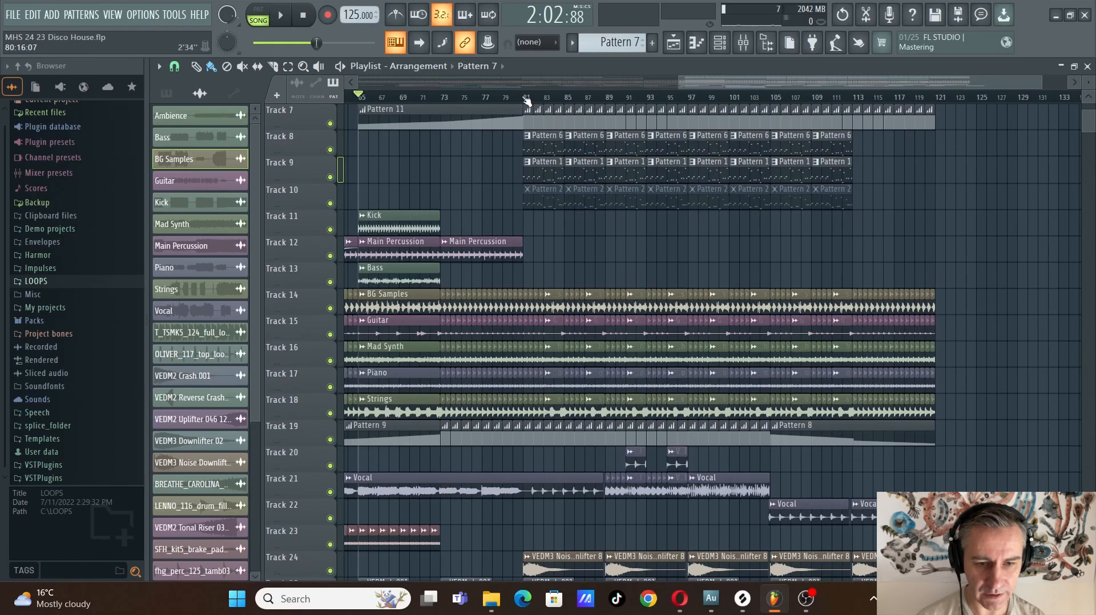
left_click(526, 101)
scroll(678, 328, "down", 2)
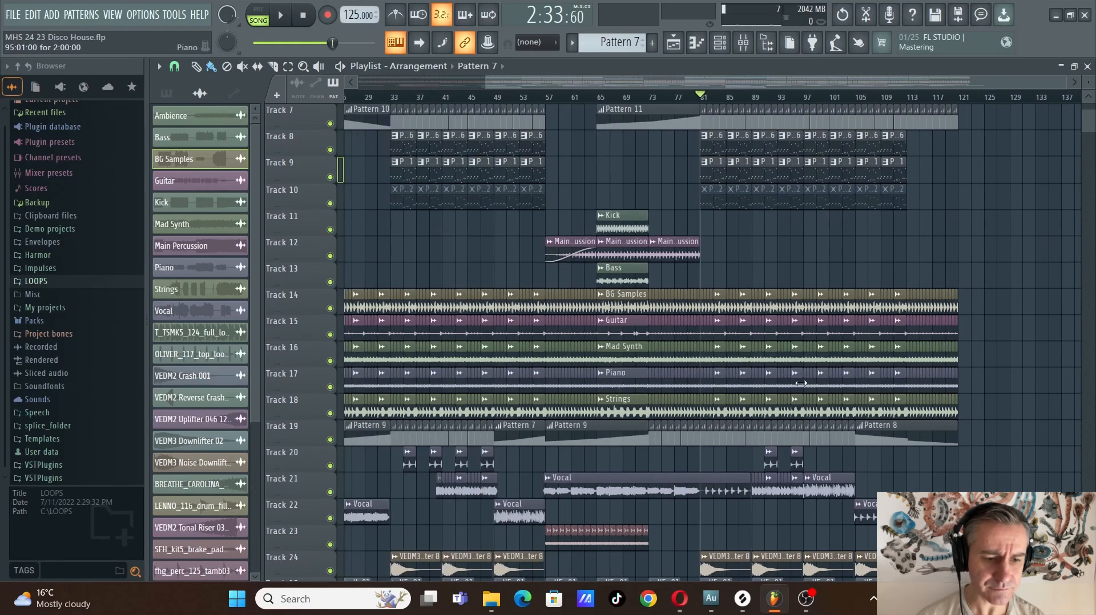
Isolate the Pattern 6 and Pattern 1 clips by soloing track 9 and turning track 8 back on
scroll(677, 316, "up", 2)
scroll(682, 274, "up", 2)
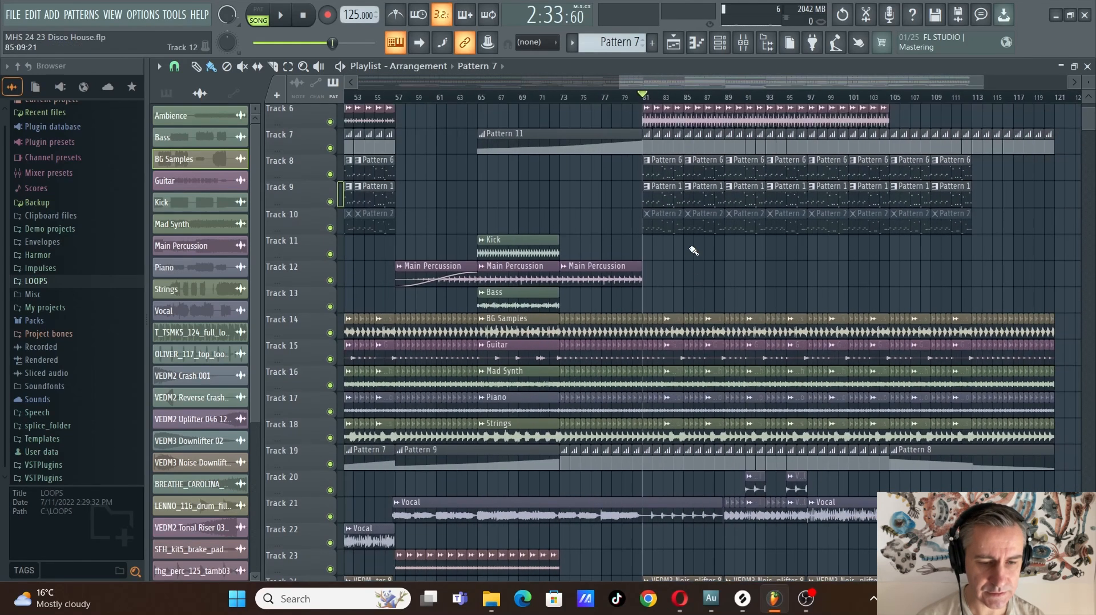
key("F6")
scroll(714, 285, "up", 4)
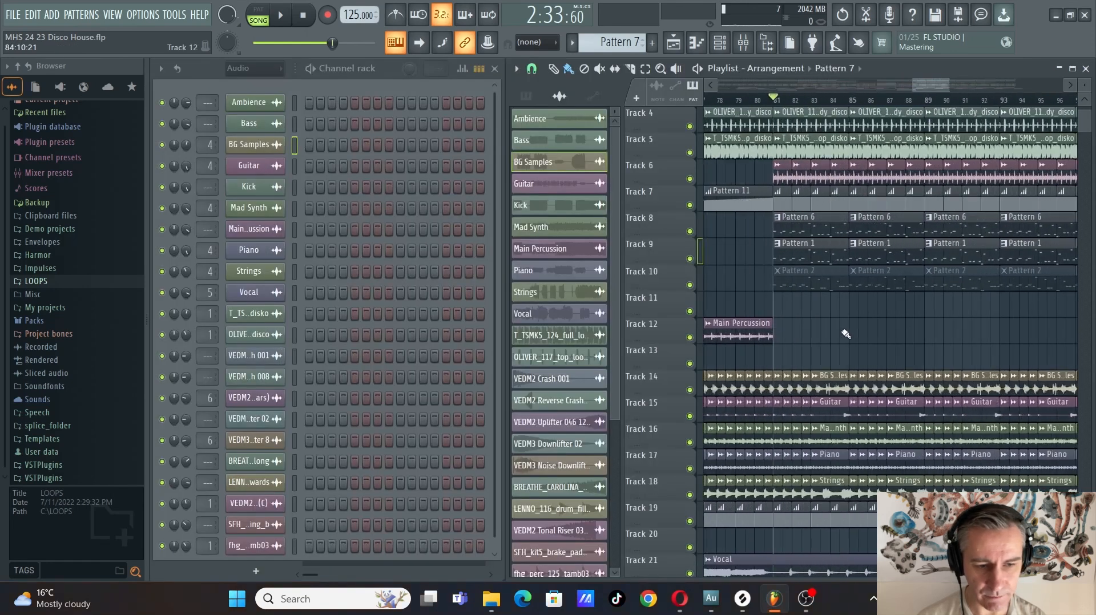
right_click(692, 259)
left_click(690, 232)
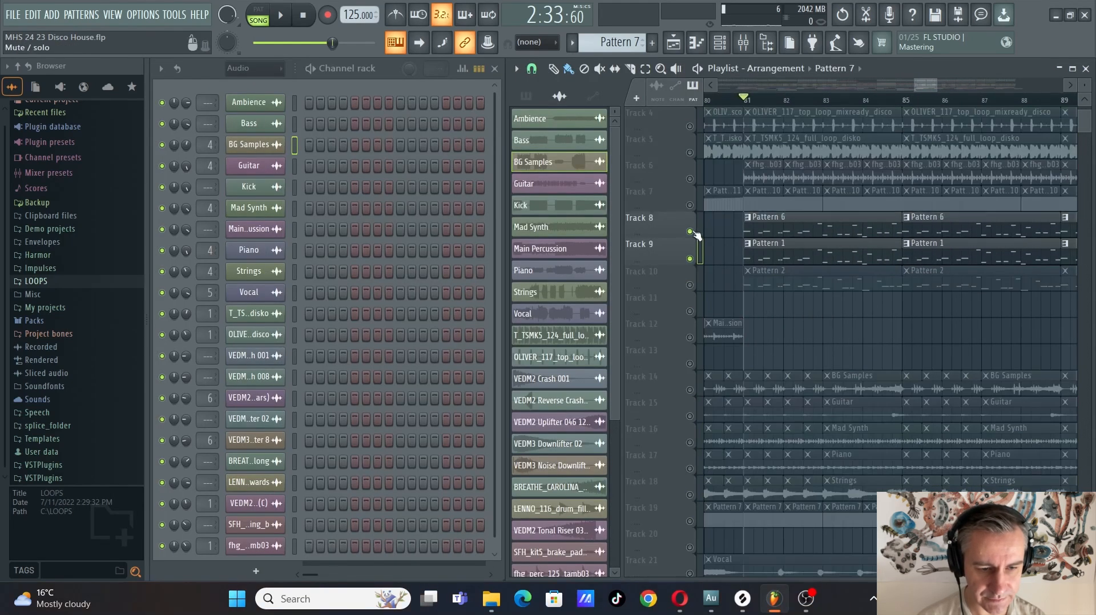
Unmute tracks 14 to 19 so the original stems and their Pattern 7 automation play with the isolated patterns
scroll(778, 317, "down", 4)
scroll(776, 317, "up", 1)
left_click_drag(700, 289, 692, 425)
scroll(794, 217, "up", 2)
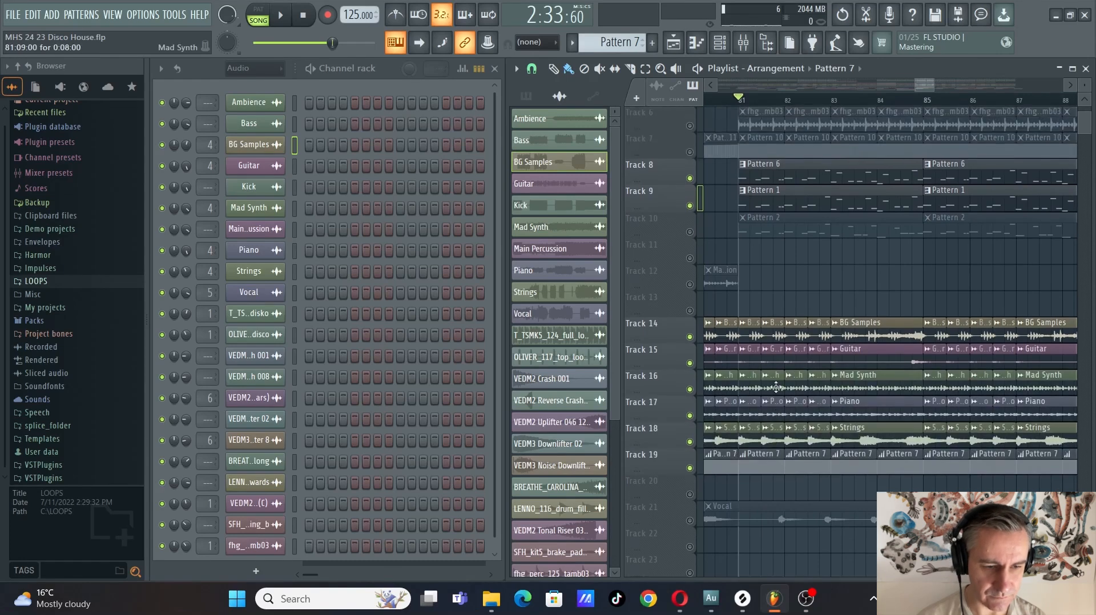
Open the Serum notes of Pattern 1 in the piano roll, play the arrangement from bar 81, then stop
left_click(790, 198)
left_click(349, 105)
key("space")
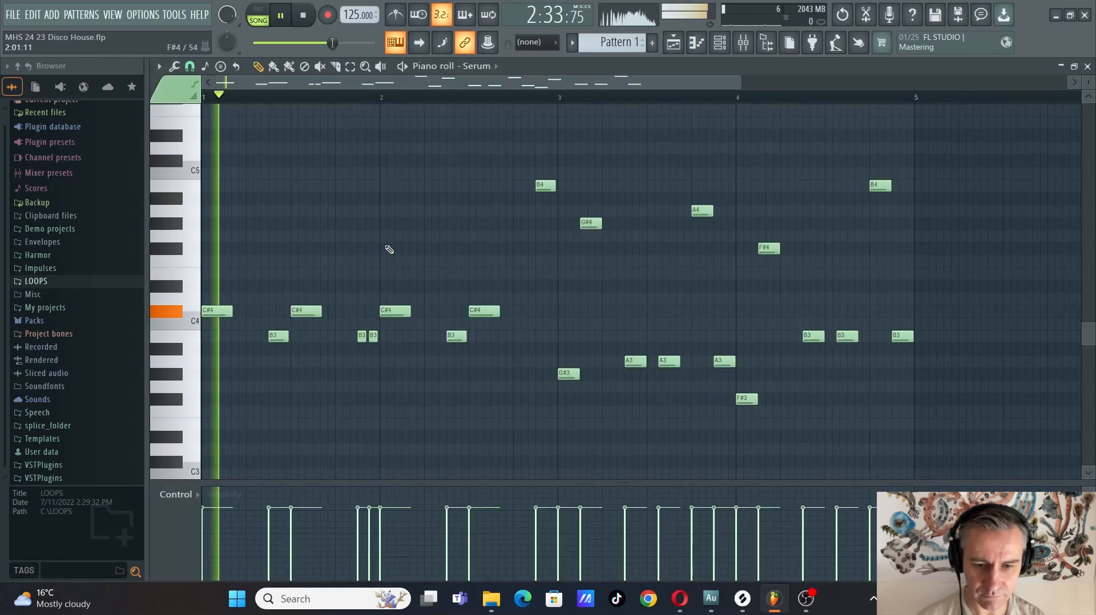
scroll(377, 257, "down", 1)
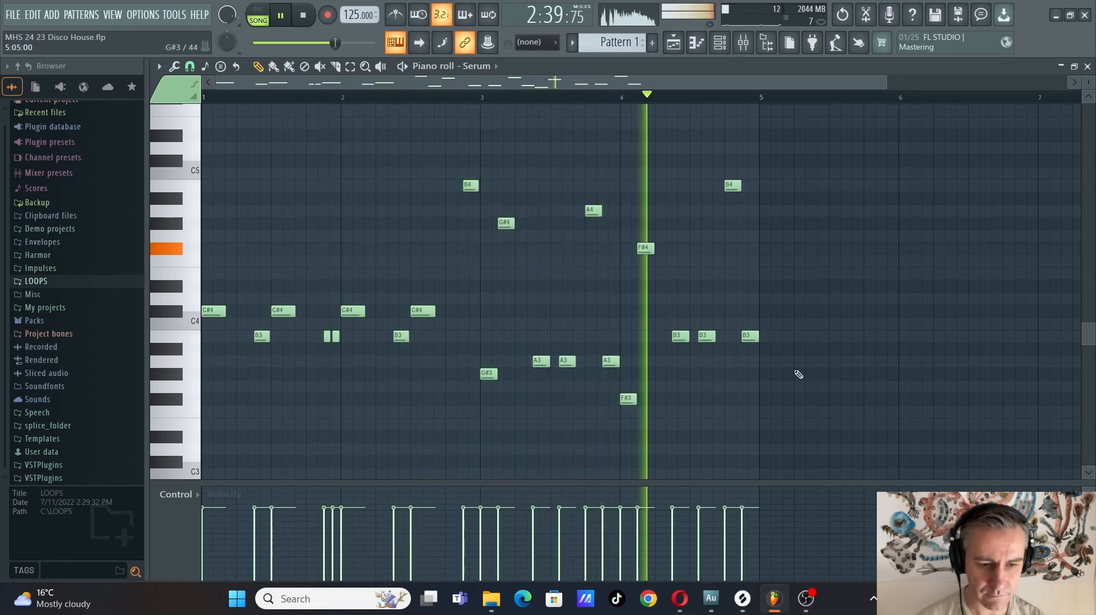
key("space")
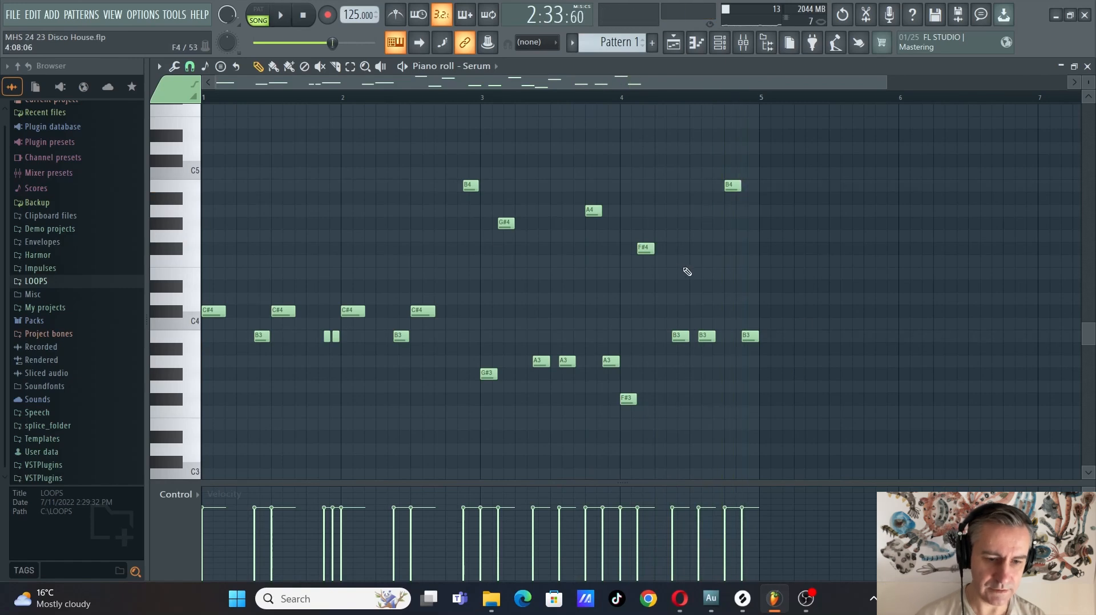
Highlight the opening C#4 and B3 notes, then the notes from bar 3 onward, and return to the maximized playlist
left_click_drag(444, 250, 147, 354, "ctrl")
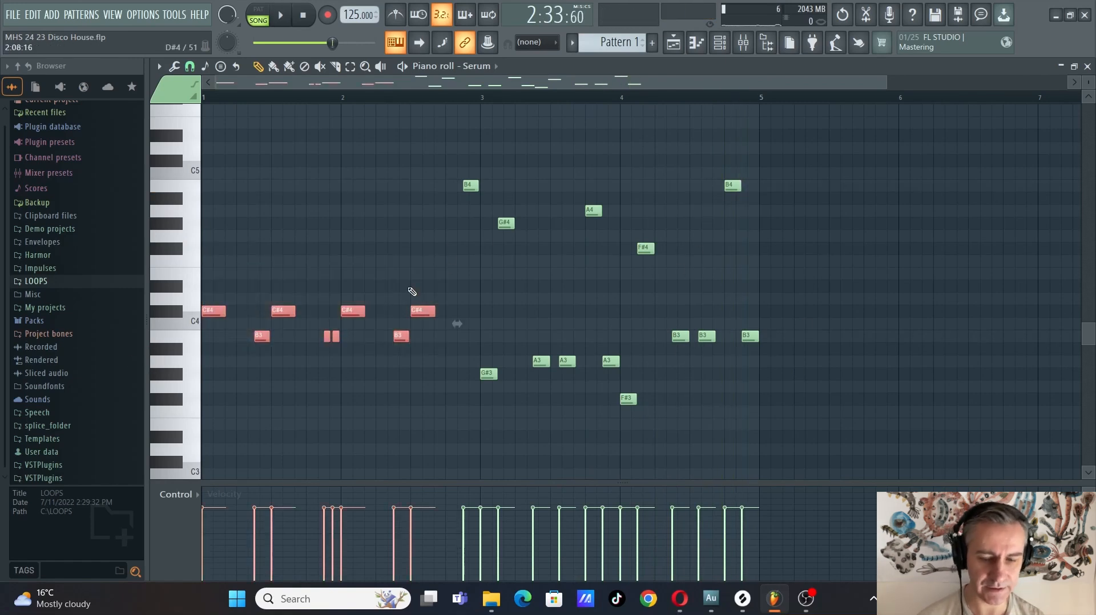
left_click(460, 274)
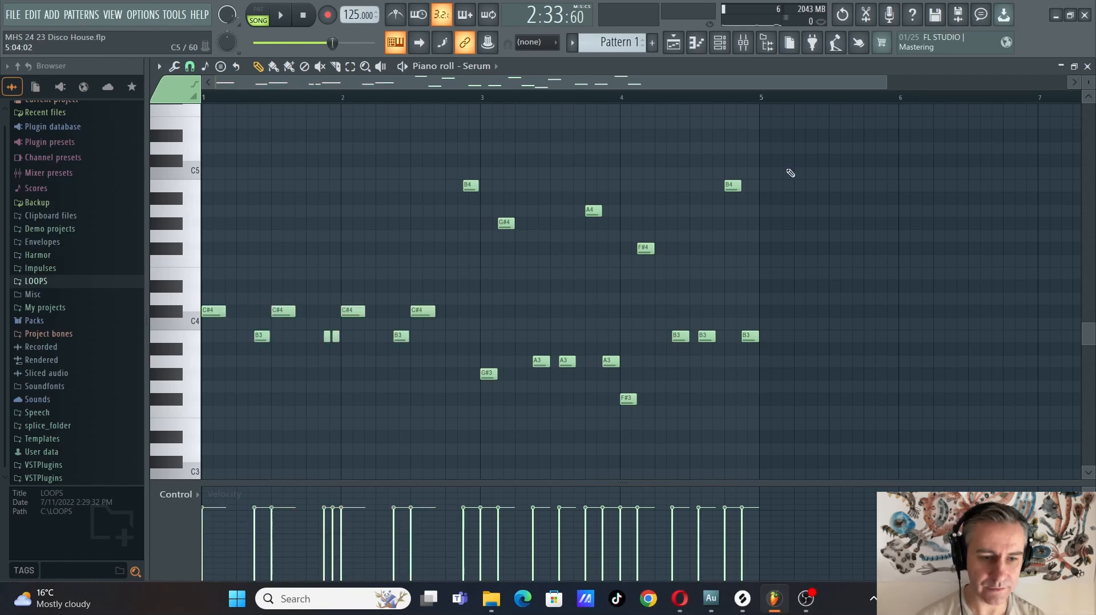
left_click_drag(821, 131, 498, 427, "ctrl")
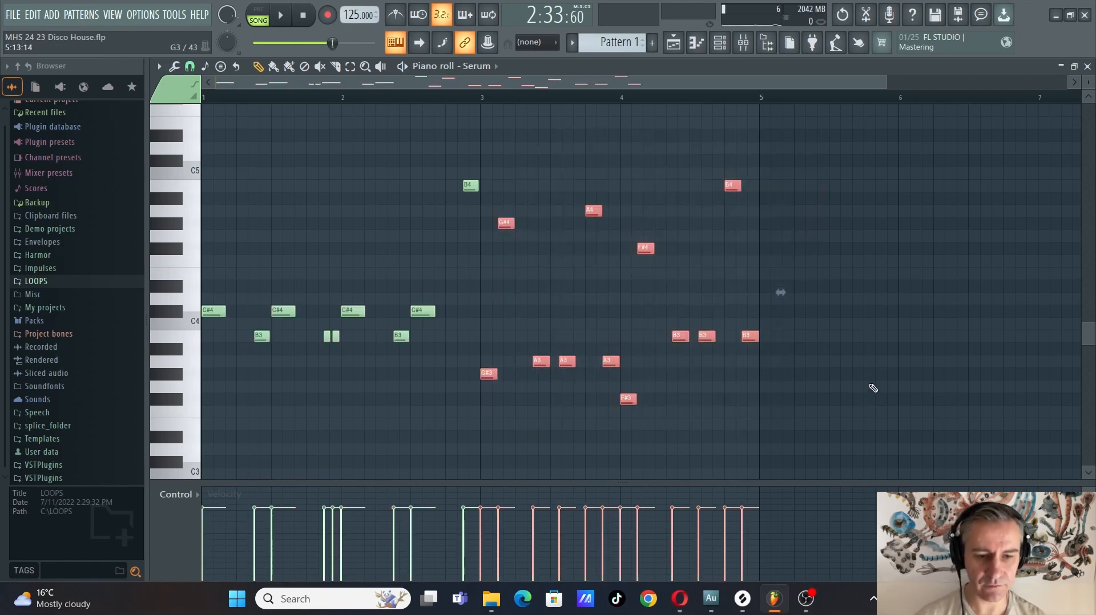
key("F7")
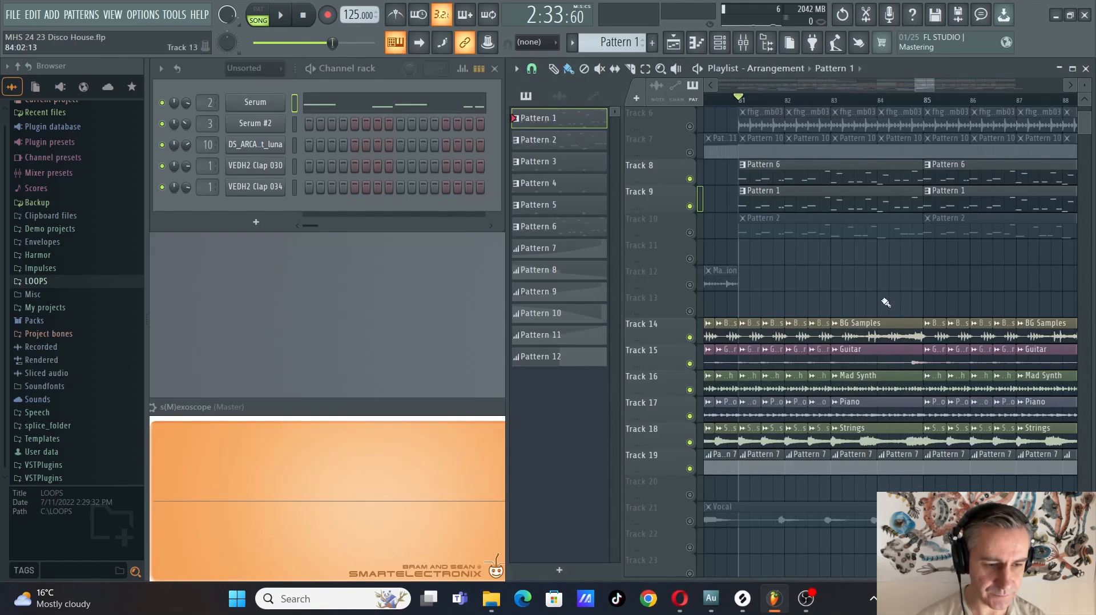
left_click(1073, 68)
Isolate the vocal clips on tracks 20 to 22, leaving all other tracks muted
scroll(483, 310, "down", 5)
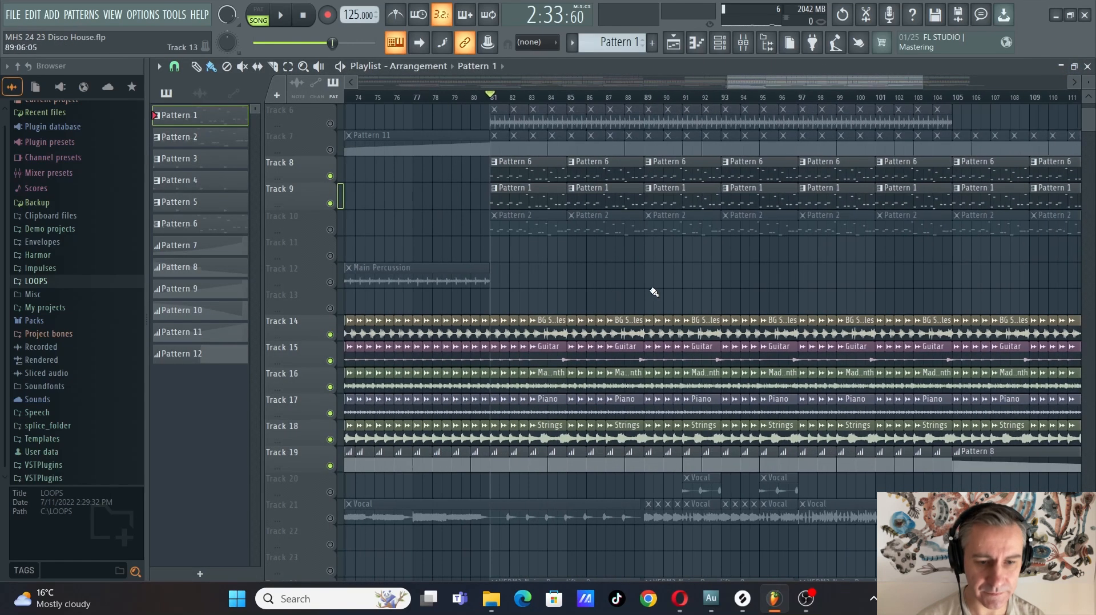
scroll(703, 290, "down", 4)
scroll(709, 298, "down", 4)
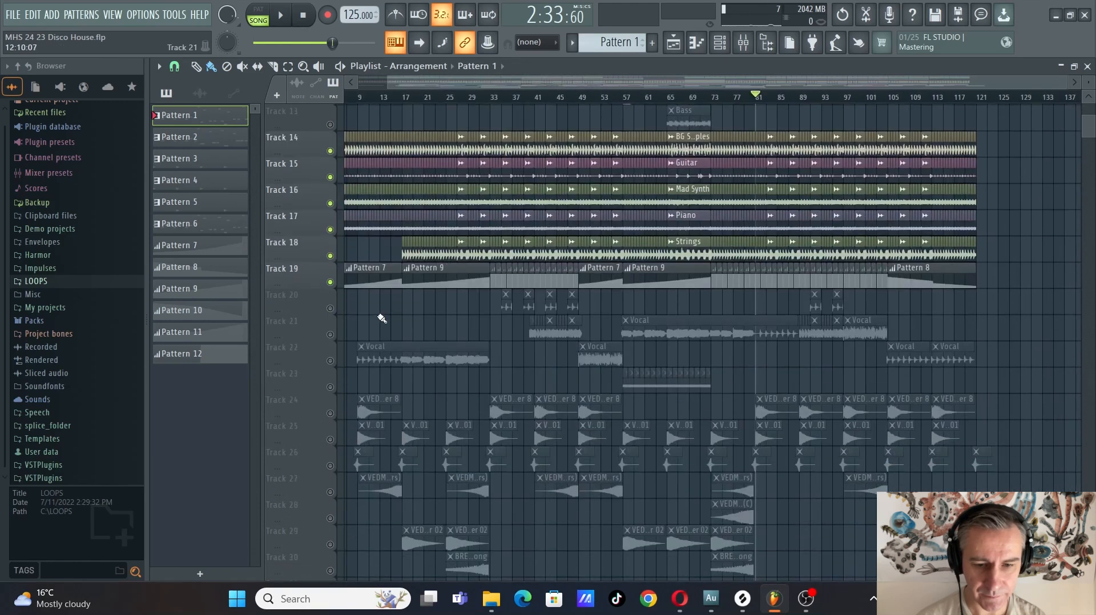
left_click(330, 308, "ctrl")
left_click(330, 334)
left_click(330, 361)
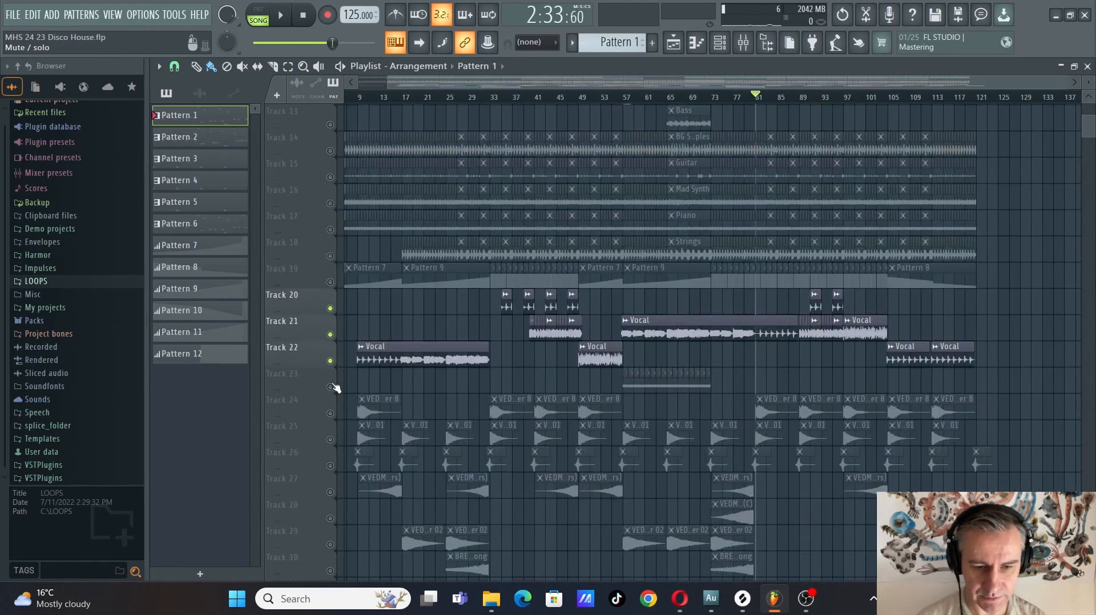
Play the isolated track 22 vocal in the intro, jump to bar 17, then stop
scroll(461, 361, "up", 2)
scroll(571, 360, "down", 3)
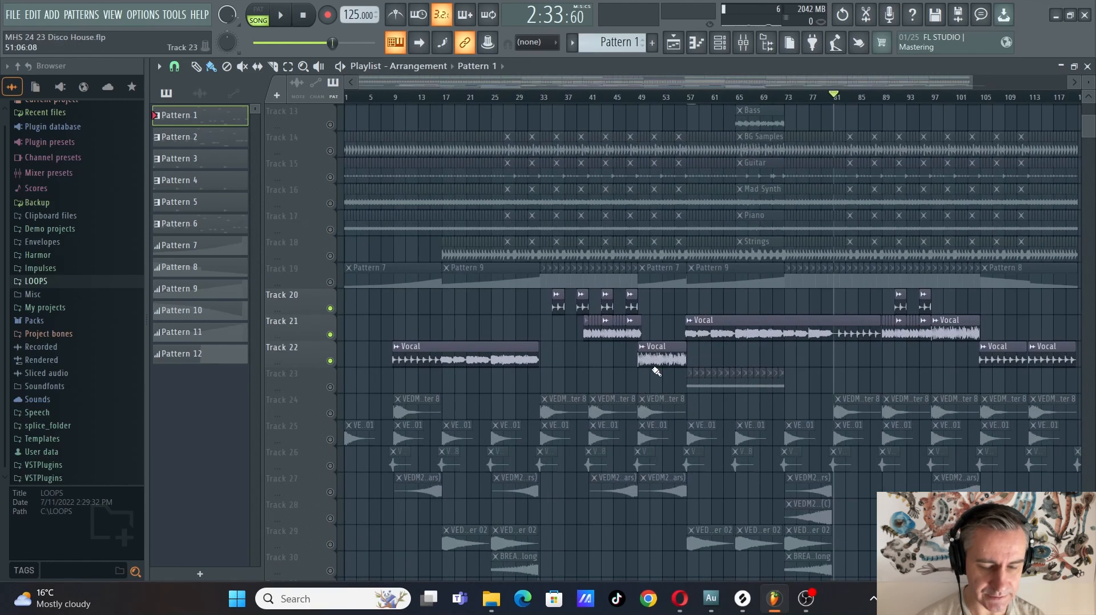
scroll(458, 373, "up", 3)
left_click(391, 97)
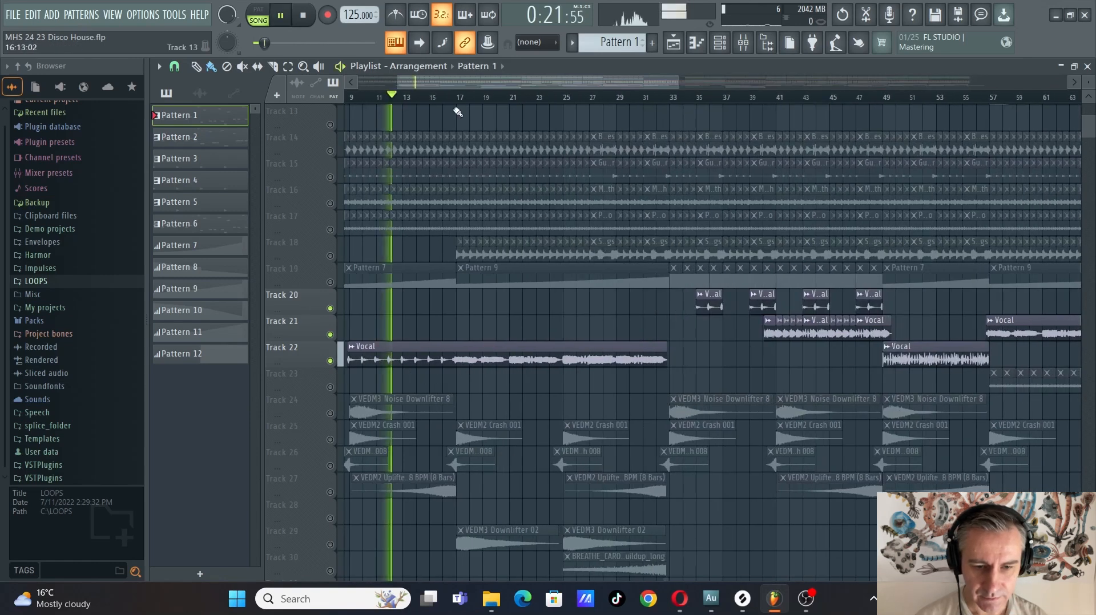
left_click(458, 97)
scroll(412, 206, "down", 3)
scroll(578, 336, "up", 4)
key("space")
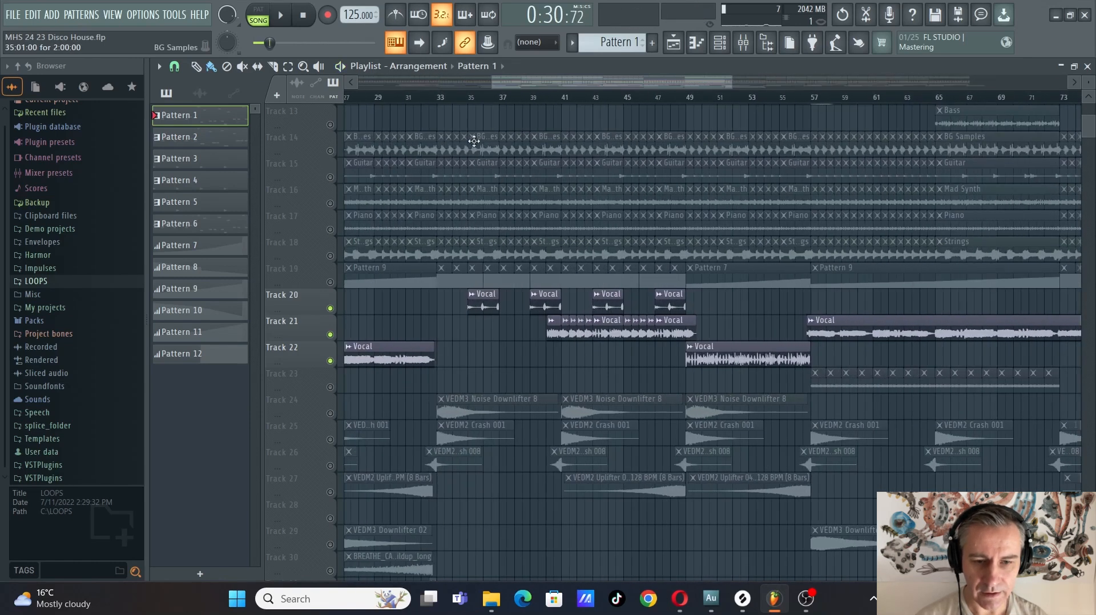
Play the isolated track 20 vocal chop from bar 35, then stop
left_click(471, 98)
scroll(479, 342, "up", 4)
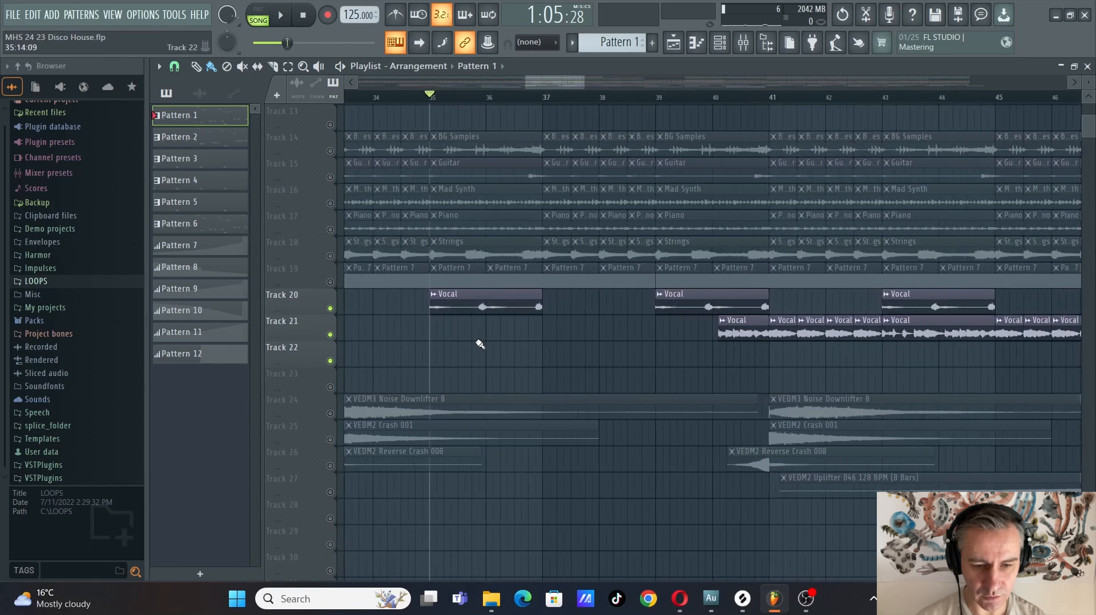
key("space")
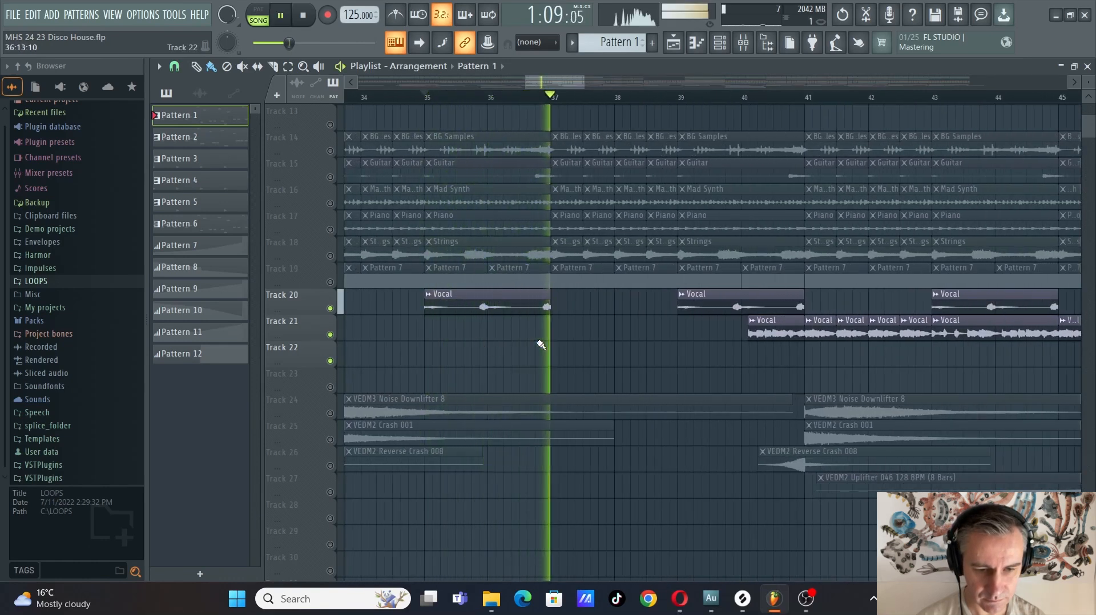
key("space")
Isolate tracks 14 to 20 and play the stems together with the track 20 vocal from bar 35, then stop
scroll(434, 282, "down", 2)
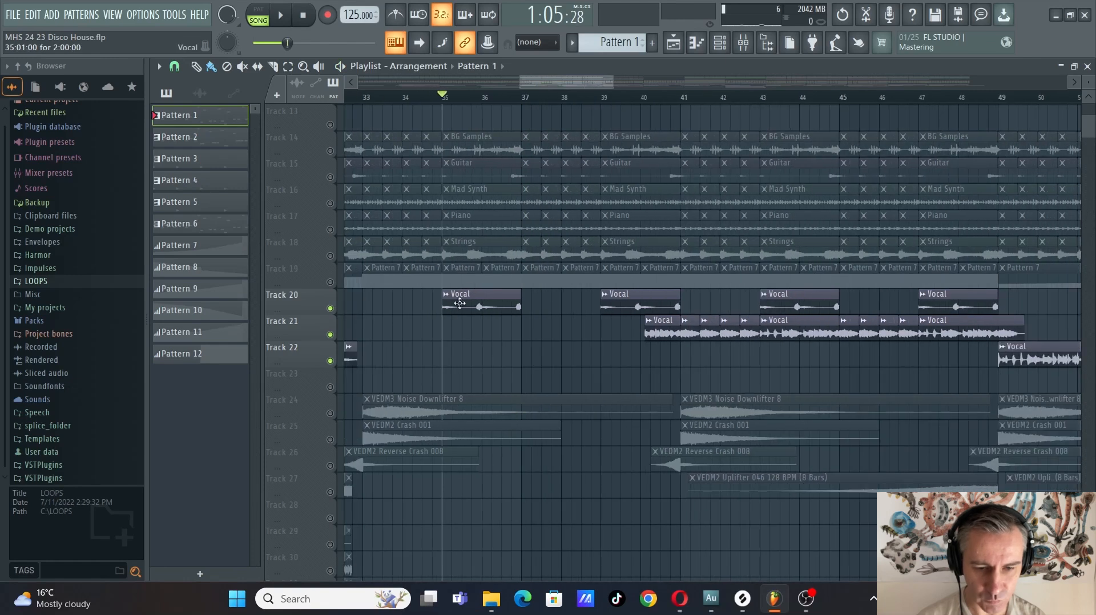
scroll(472, 304, "up", 2)
scroll(472, 304, "down", 1)
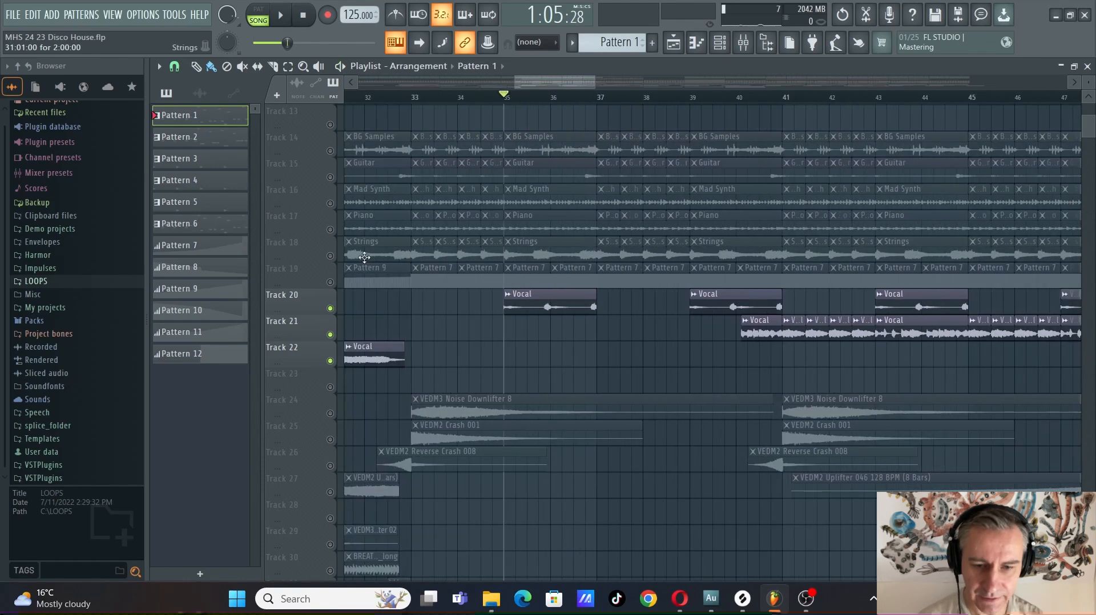
right_click(330, 282)
left_click_drag(330, 270, 330, 150)
left_click(330, 308)
key("space")
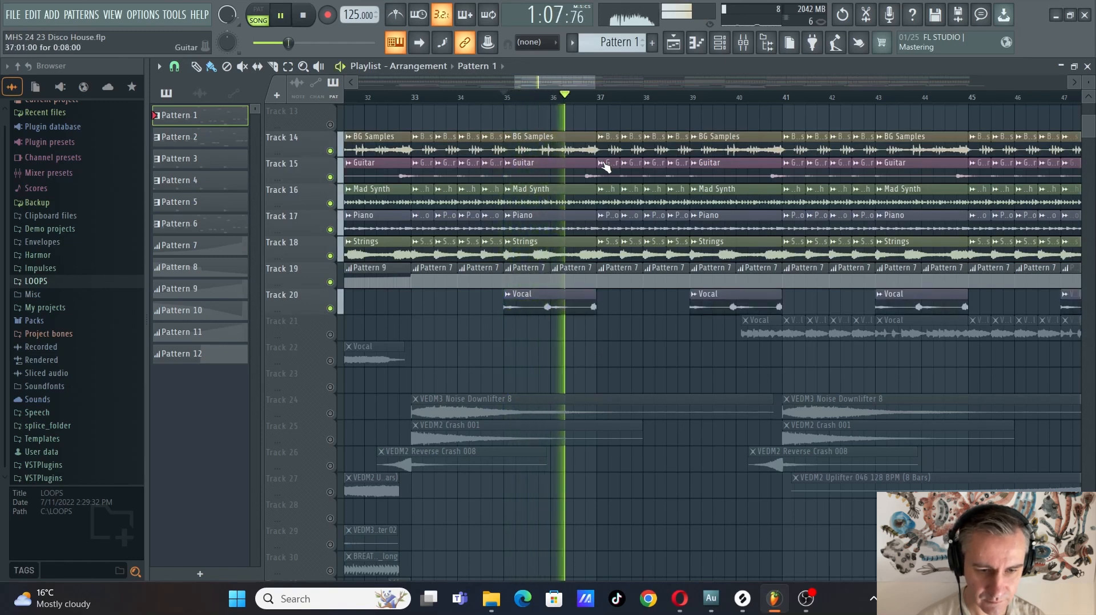
key("space")
Solo the chopped vocal on track 21 and move the playhead to bar 41
scroll(903, 353, "down", 1)
scroll(393, 346, "down", 3)
right_click(331, 335)
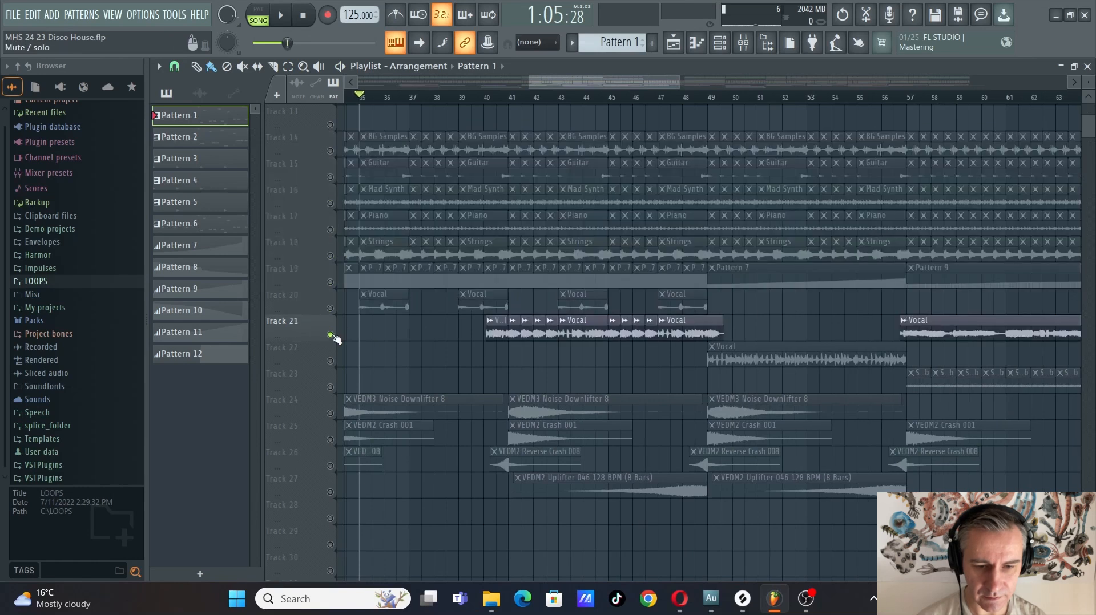
right_click(330, 335)
scroll(674, 327, "up", 1)
scroll(417, 354, "down", 2)
scroll(417, 354, "up", 2)
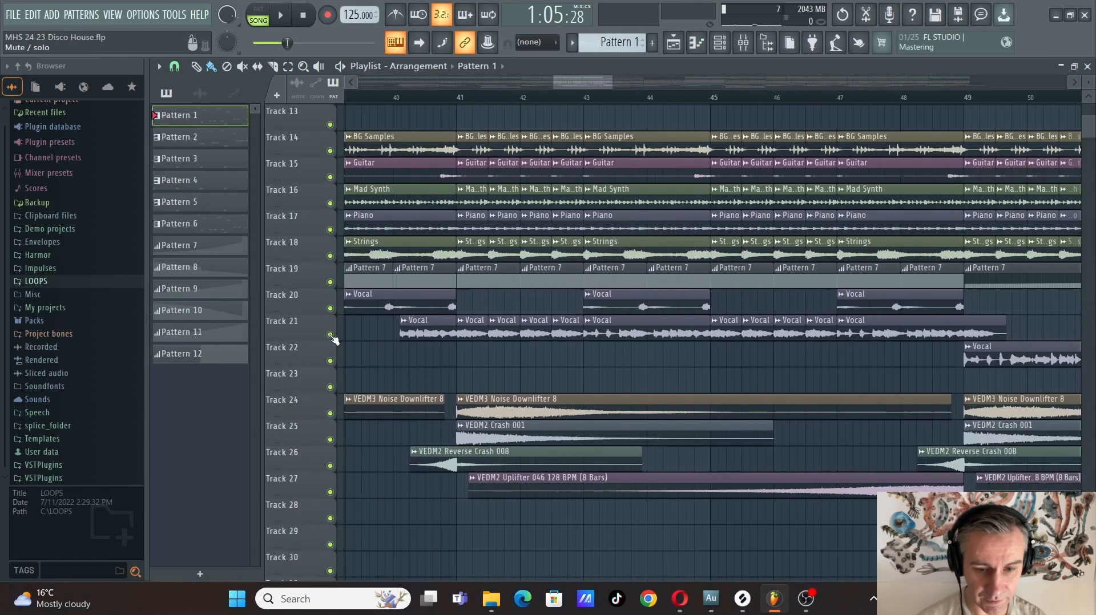
right_click(330, 335)
left_click(462, 101)
scroll(631, 362, "down", 2)
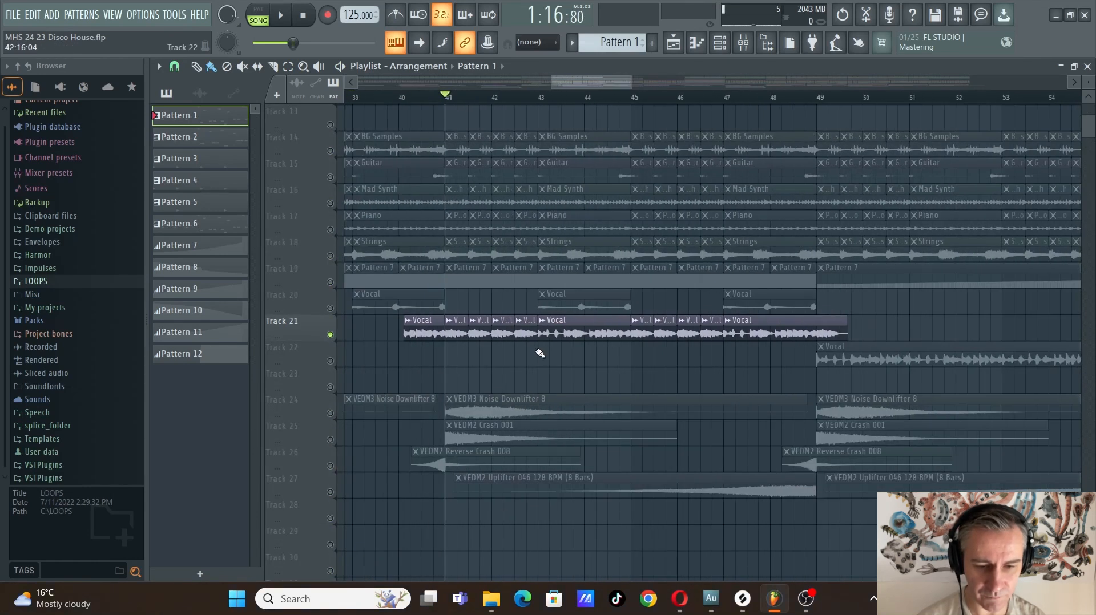
Play the soloed track 21 vocal chops from bar 41 into bar 45, then stop
key("space")
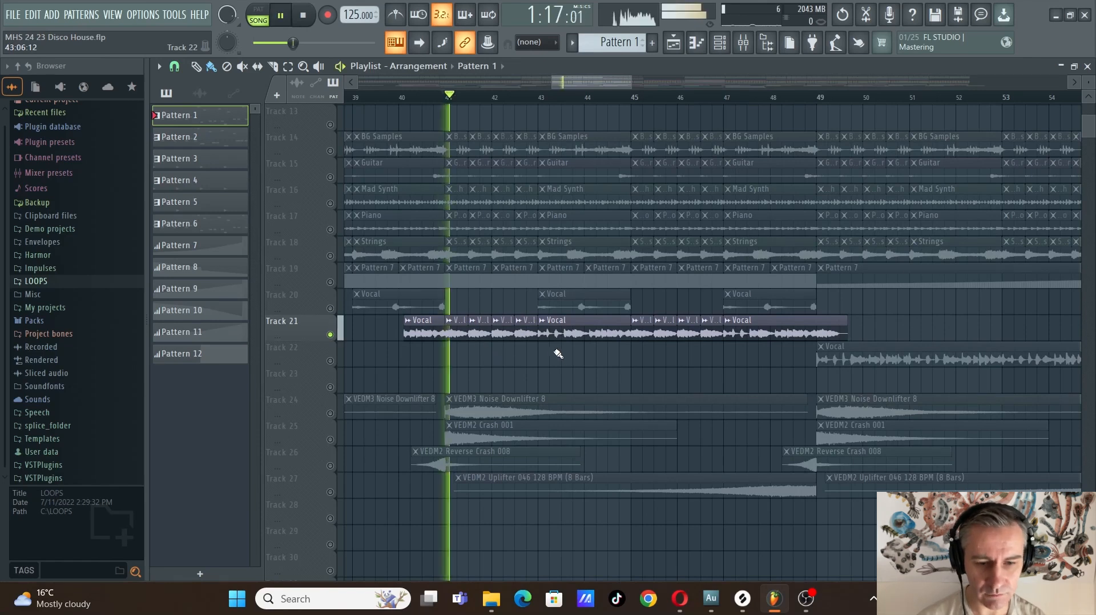
scroll(484, 354, "up", 1)
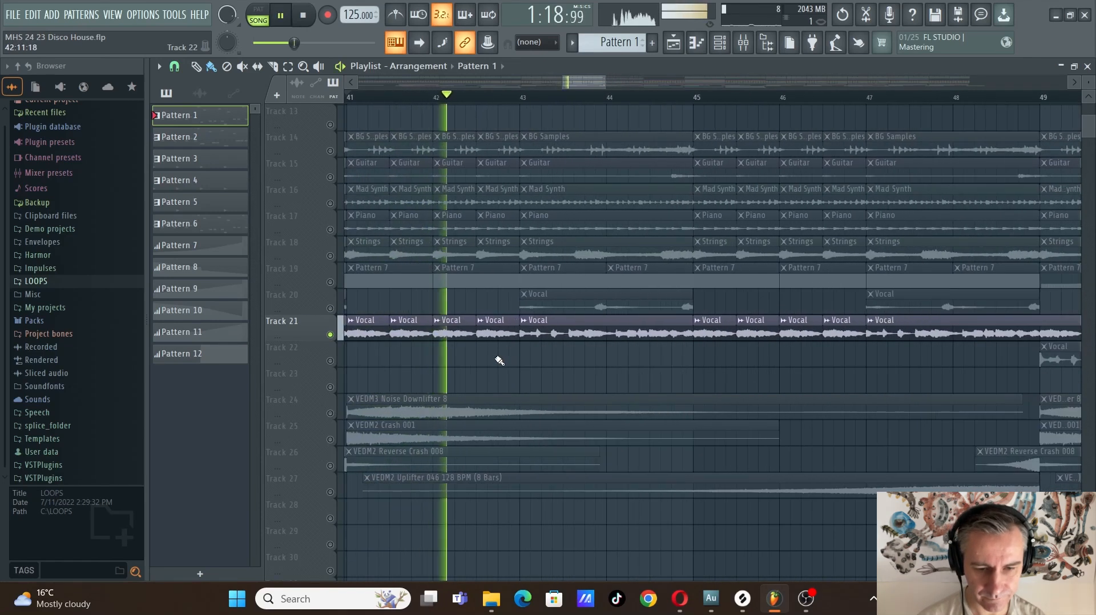
scroll(627, 362, "up", 2)
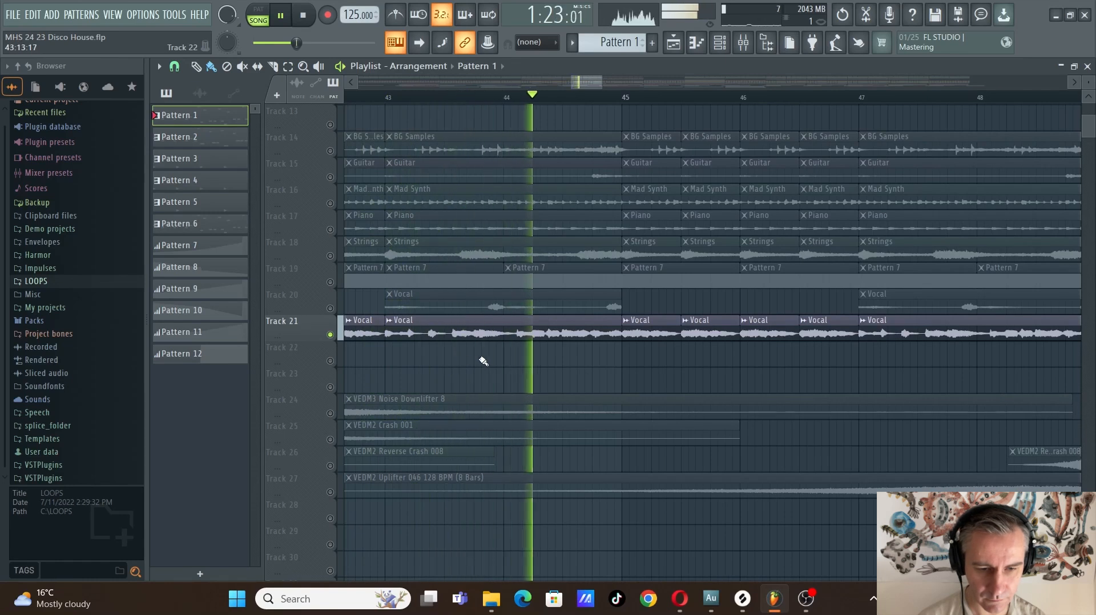
scroll(481, 362, "down", 2)
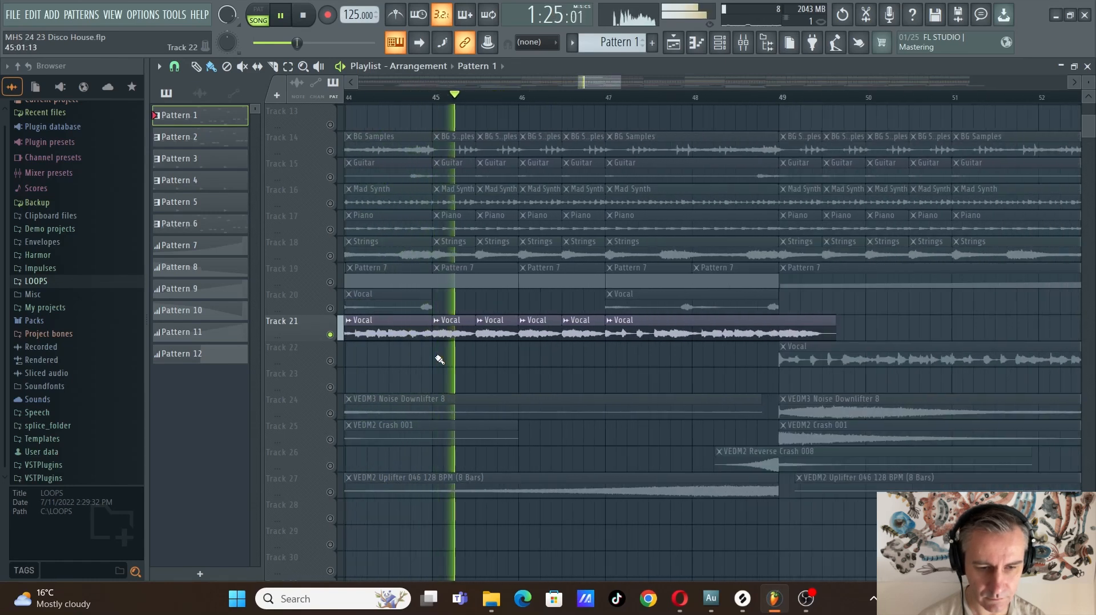
scroll(440, 362, "down", 4)
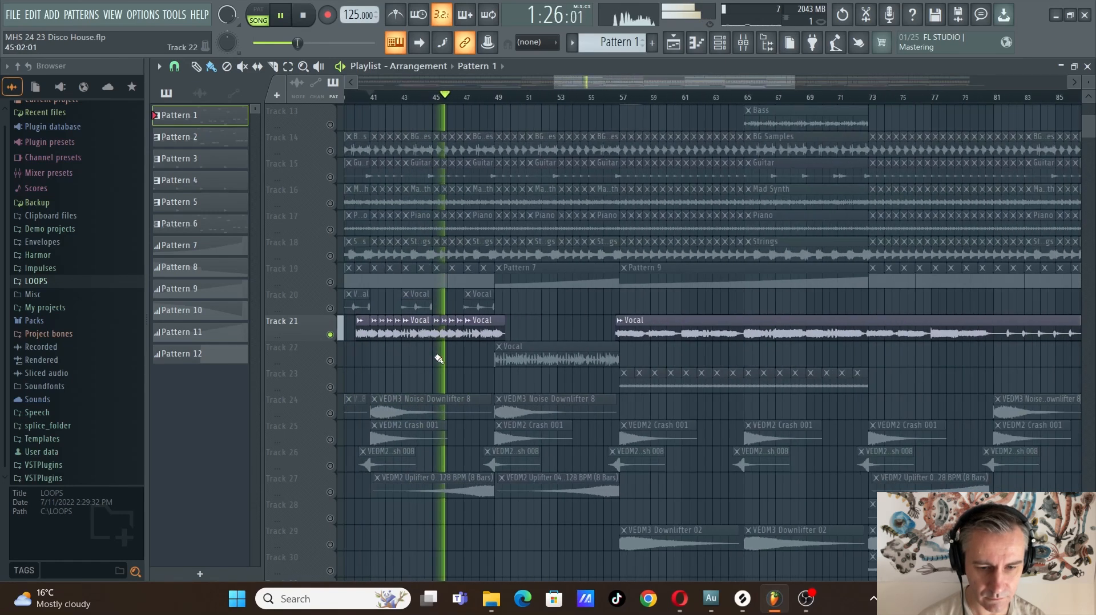
key("space")
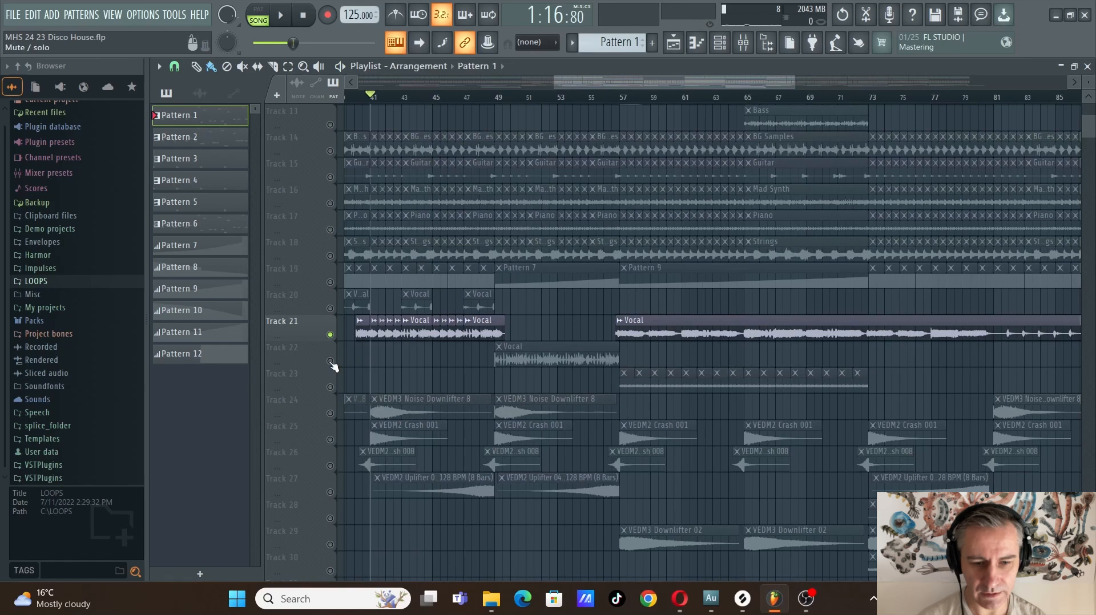
Turn all tracks back on, solo the repeated clips on track 23, and move the playhead to bar 57
right_click(331, 361)
right_click(330, 361)
scroll(793, 359, "down", 2)
scroll(868, 365, "up", 2)
scroll(609, 382, "down", 2)
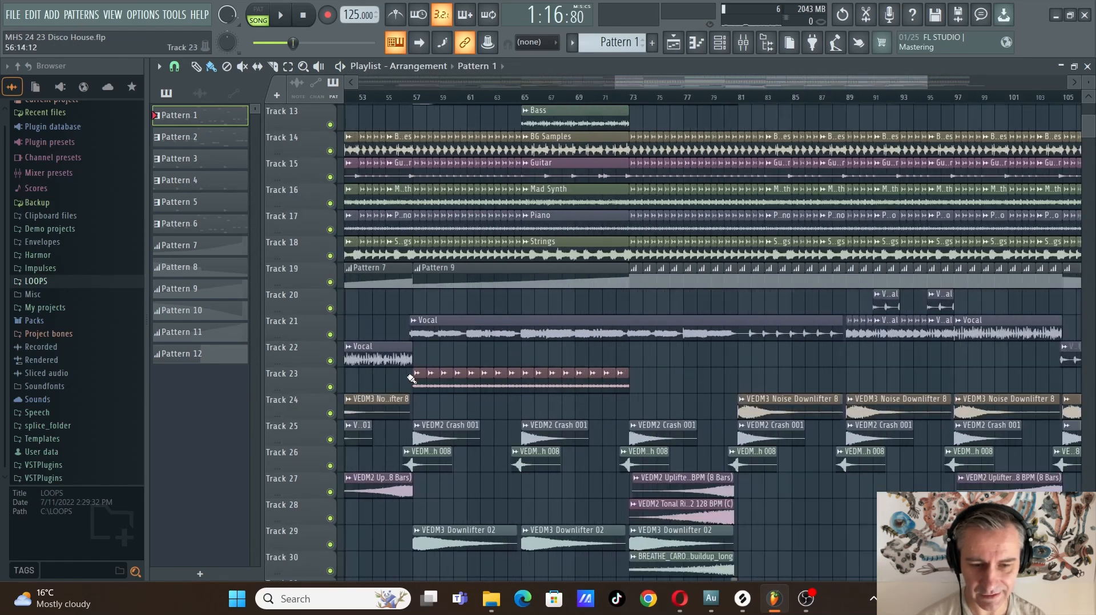
right_click(330, 387)
left_click(412, 98)
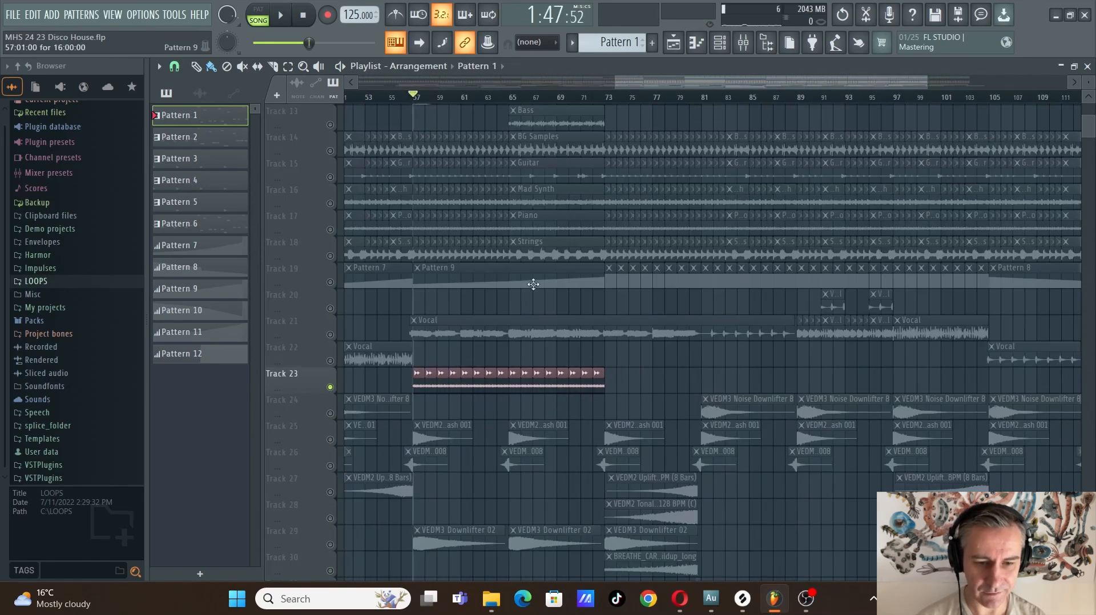
Play the soloed repeated clips on track 23 from bar 57, then stop
key("space")
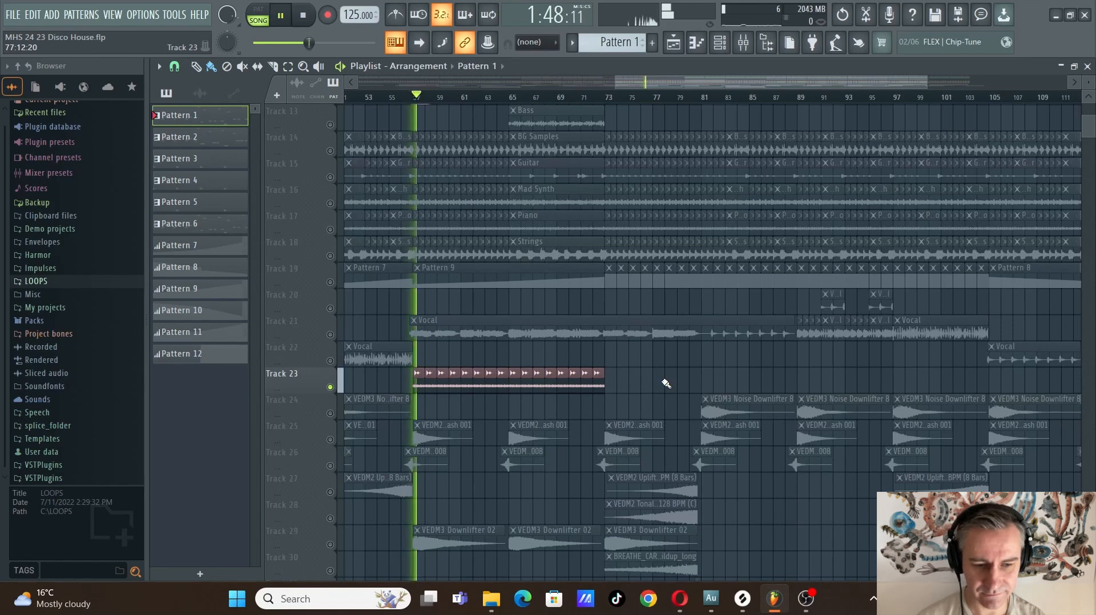
scroll(664, 384, "down", 4)
key("space")
Isolate the effects on tracks 24 to 31, from the noise downlifters to the last riser and fill clips
right_click(331, 414)
left_click(331, 440)
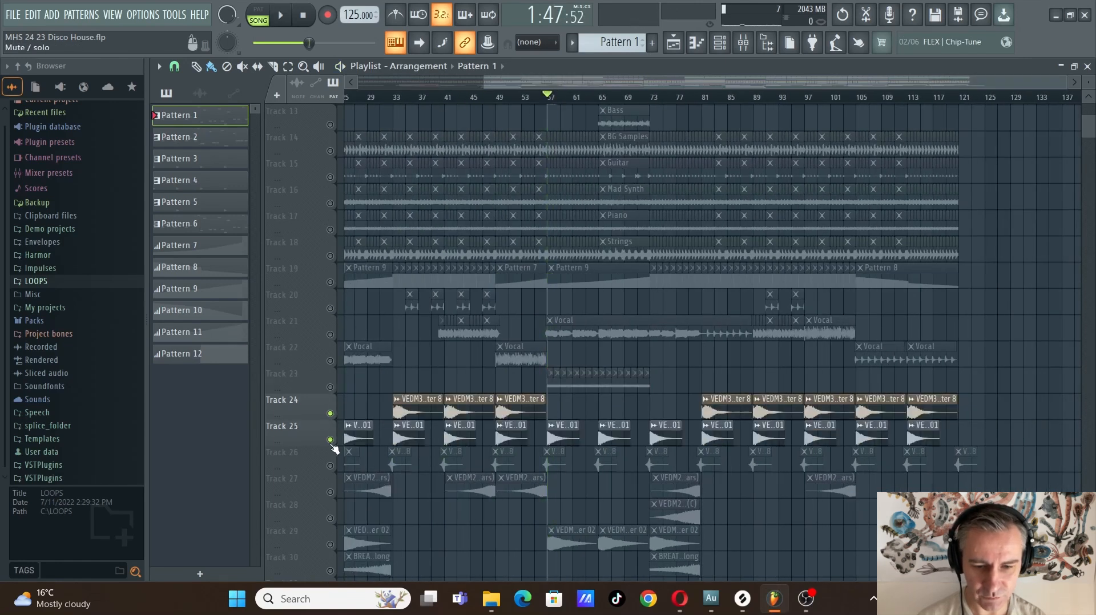
left_click(331, 466)
left_click(331, 492)
scroll(333, 489, "down", 1)
scroll(335, 492, "down", 4)
left_click(330, 388)
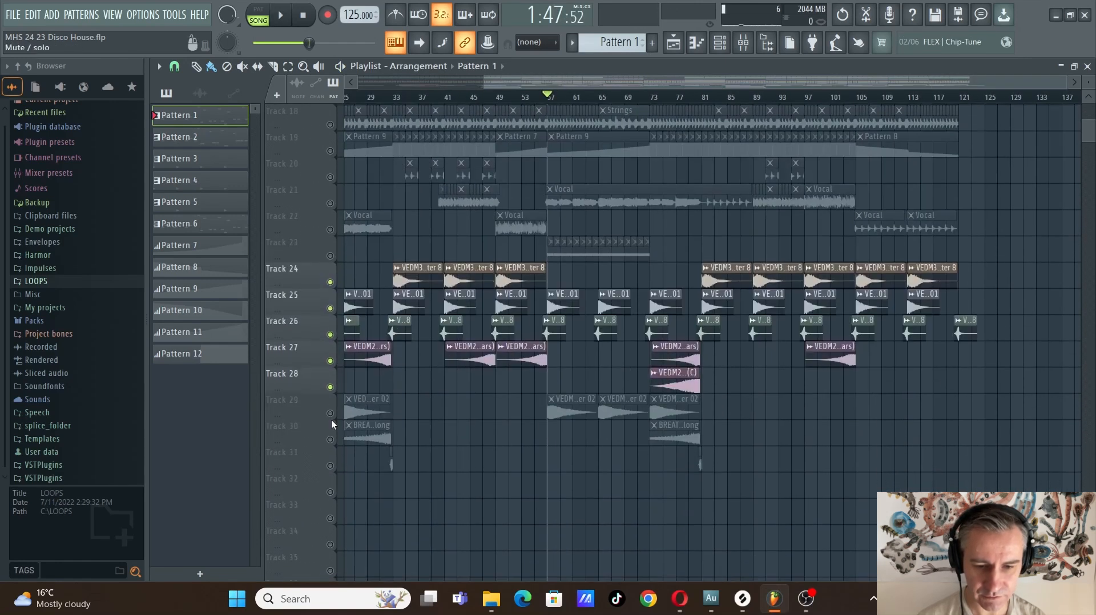
left_click(331, 414)
left_click(331, 440)
left_click(330, 466)
scroll(447, 447, "up", 4)
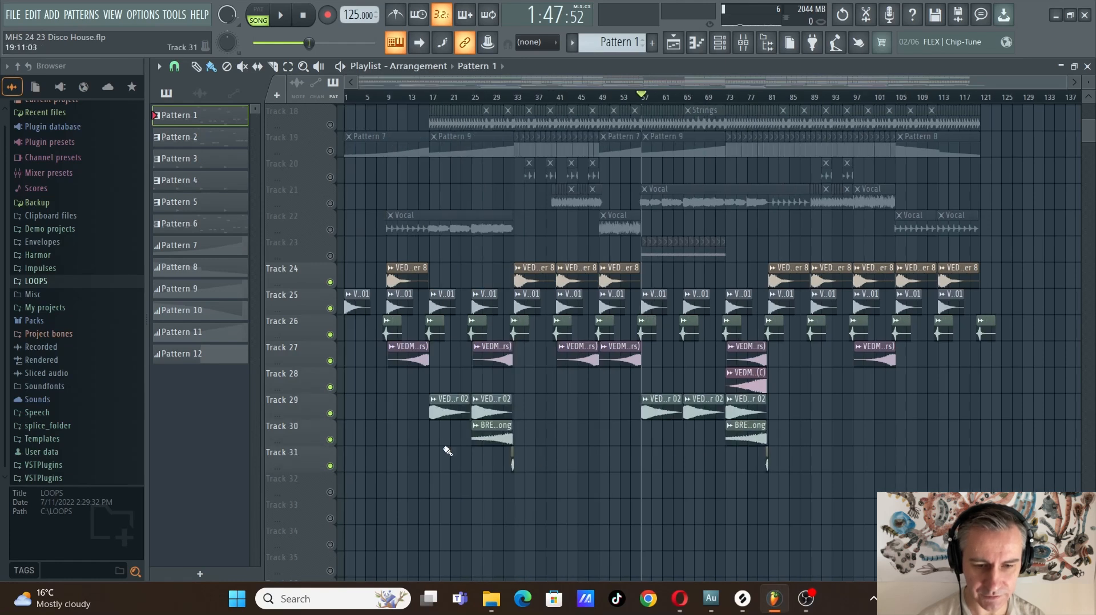
Play the isolated effects from about bar 9 and skip ahead to the transition into bar 17
left_click(408, 98)
key("space")
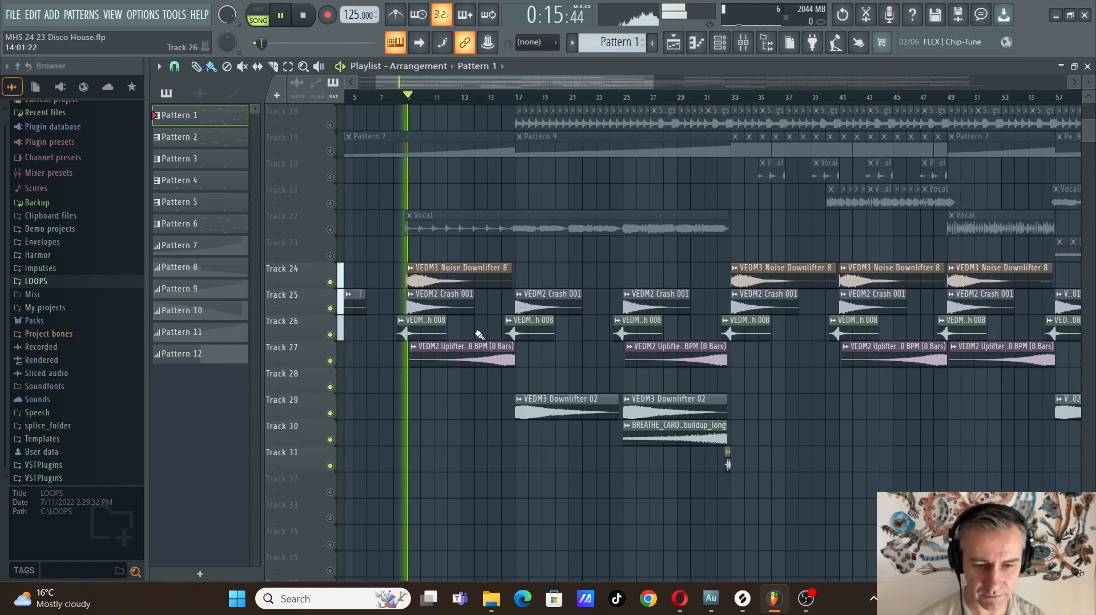
scroll(480, 336, "up", 1)
scroll(500, 194, "up", 1)
left_click(538, 98)
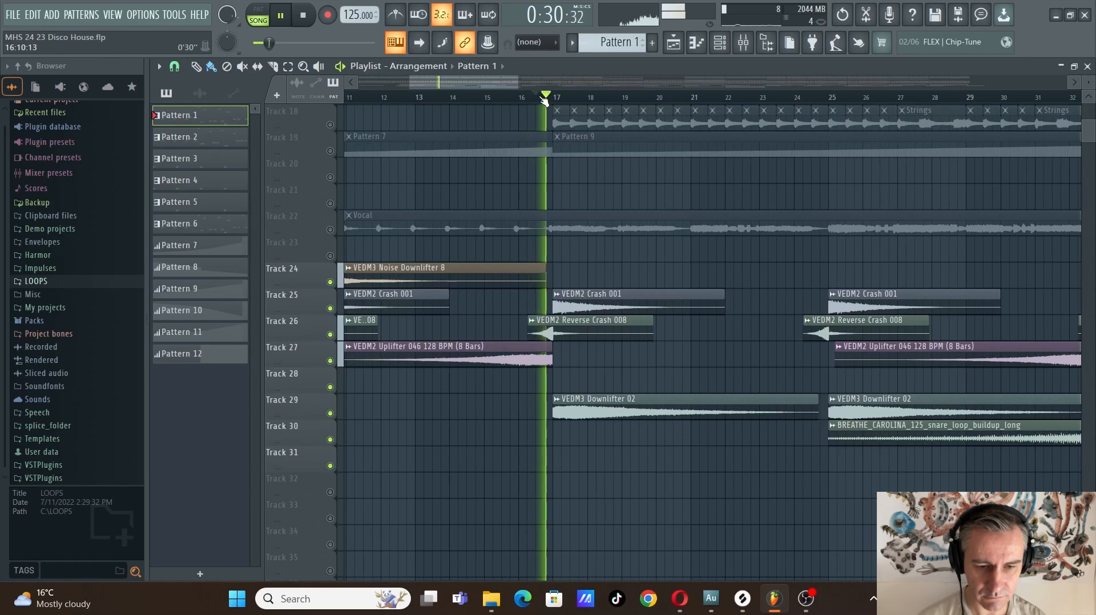
Skip playback to the end of the snare buildup around bar 31 and listen into the drop at bar 33
scroll(698, 317, "down", 3)
scroll(701, 318, "up", 2)
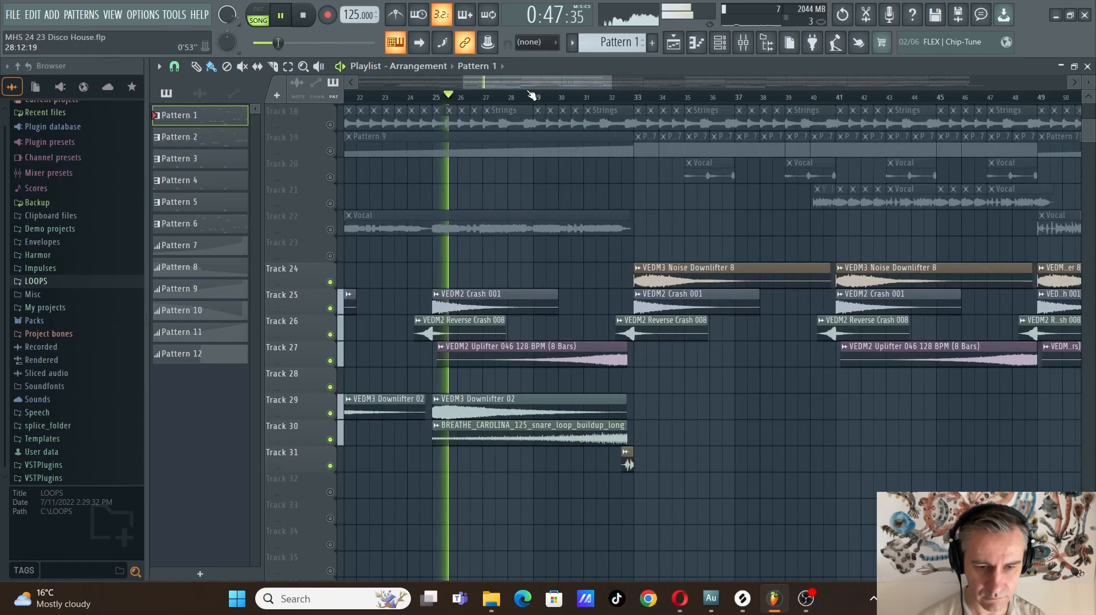
left_click(580, 97)
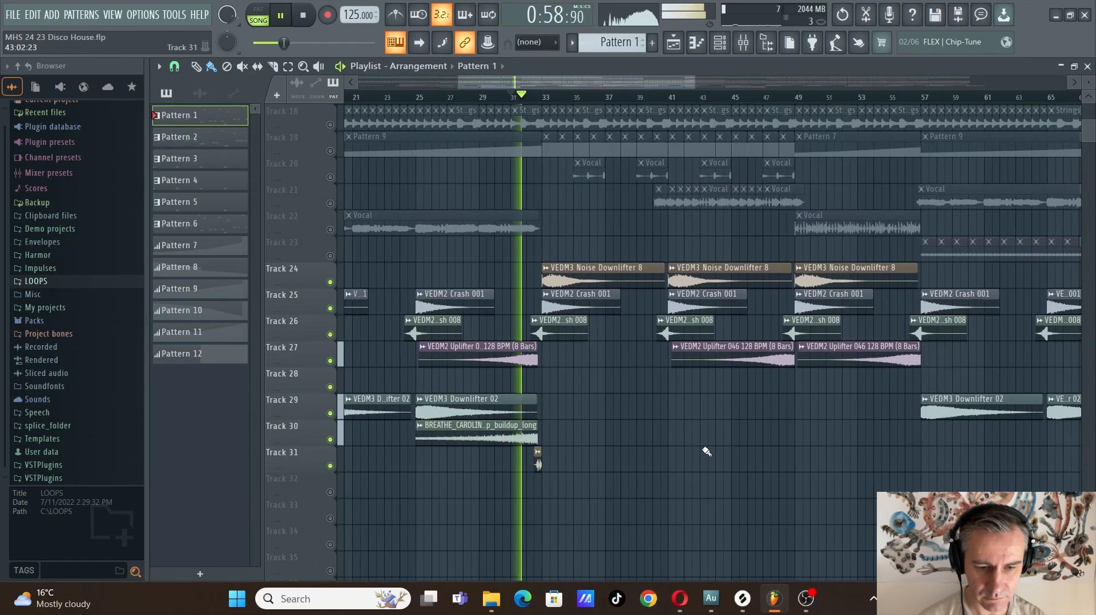
scroll(504, 464, "down", 5)
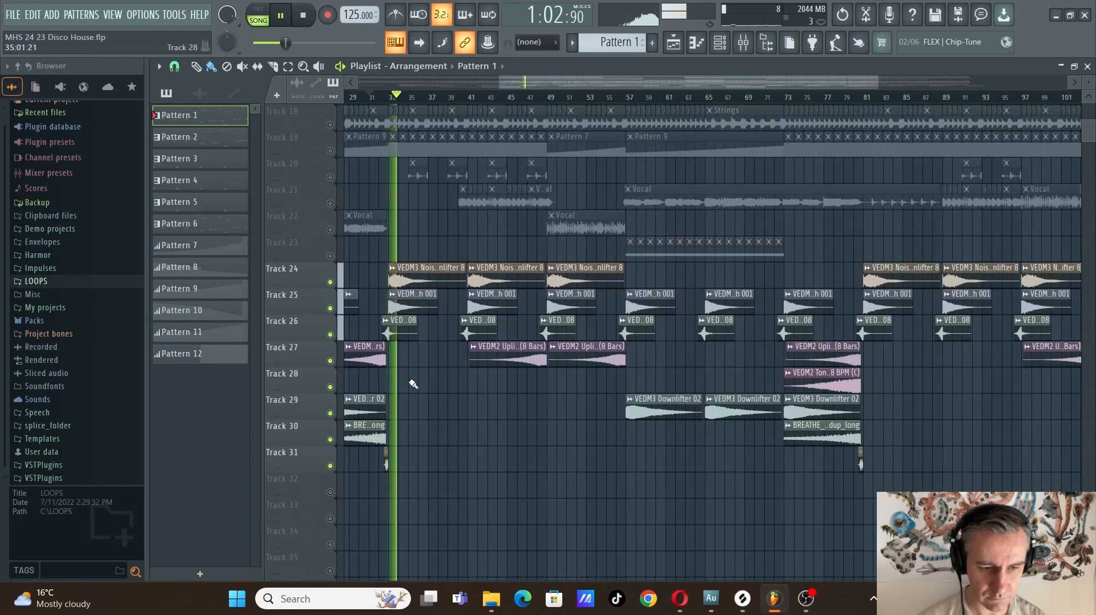
Jump playback to the second buildup around bar 77, skip on to just before bar 80, and stop after bar 81
left_click(826, 97)
scroll(920, 421, "up", 6)
scroll(925, 421, "up", 1)
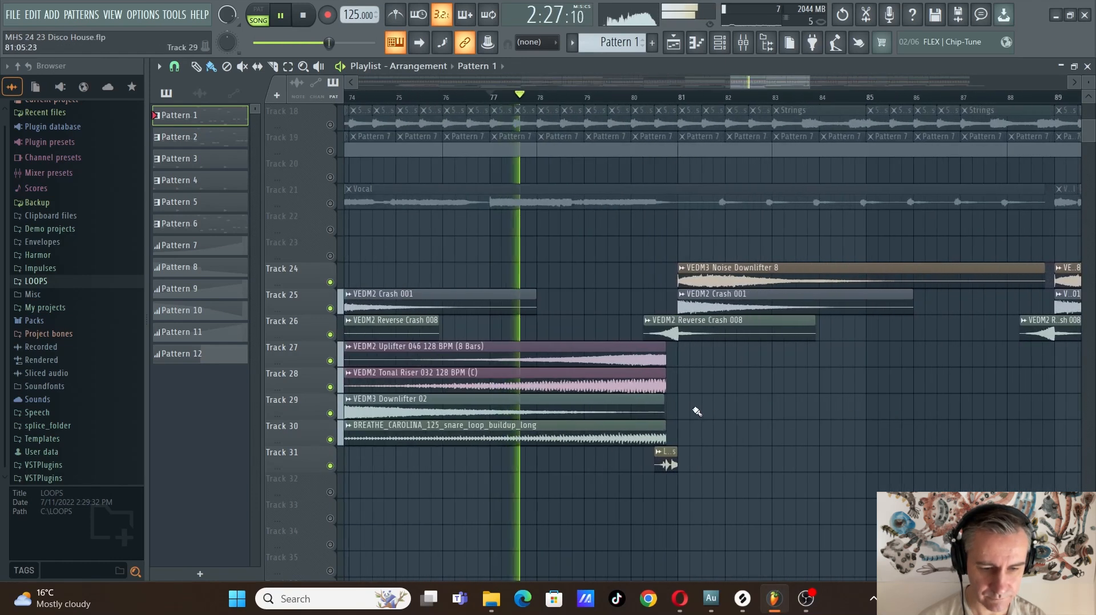
left_click(620, 99)
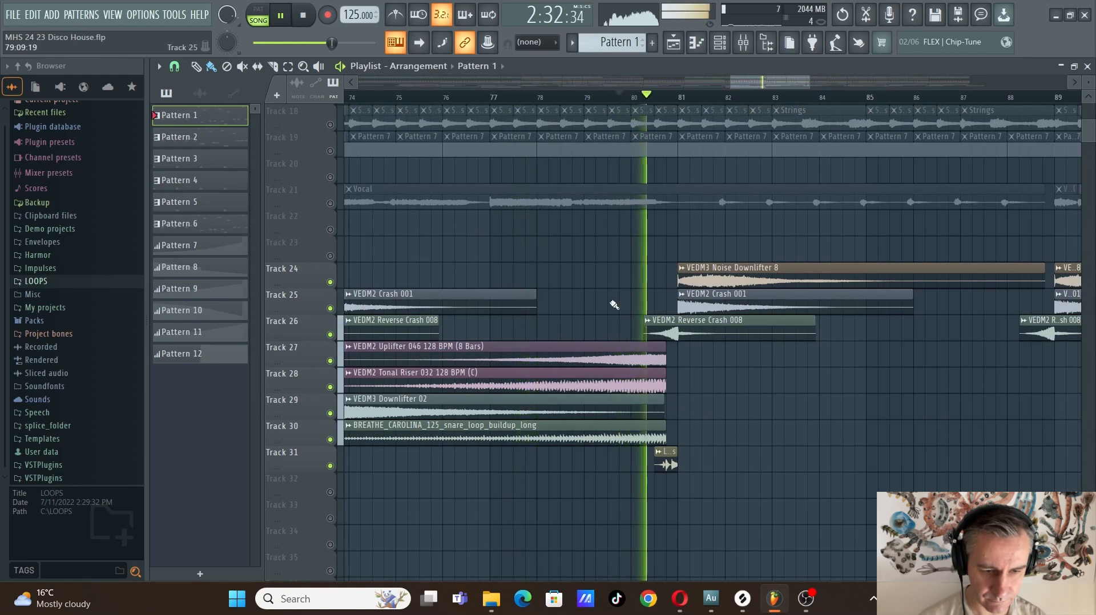
scroll(597, 447, "down", 3)
scroll(530, 375, "down", 3)
scroll(530, 375, "down", 1)
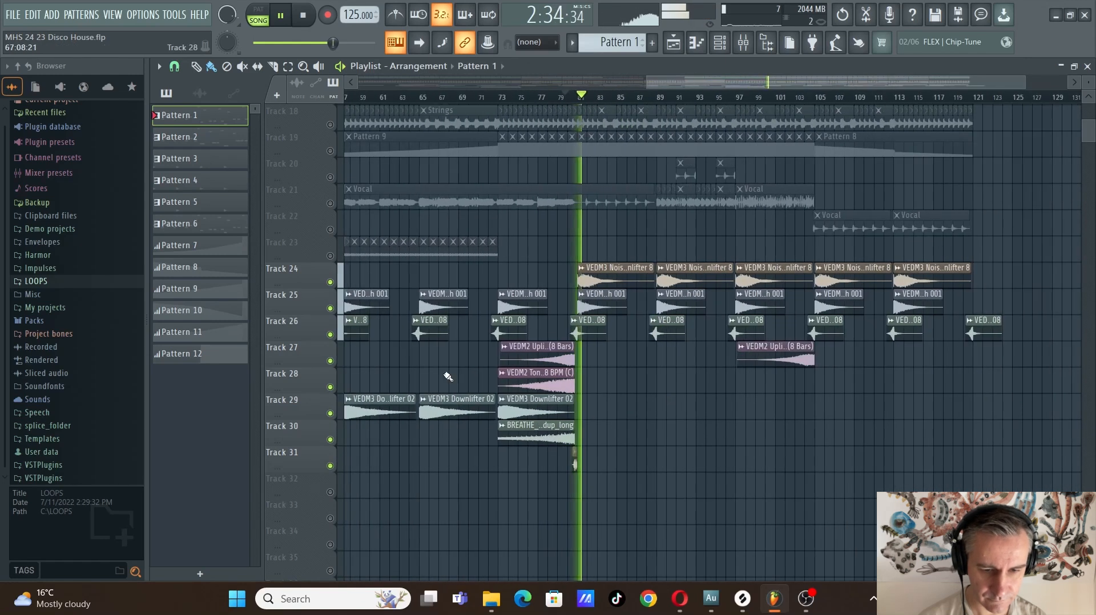
key("space")
Turn all playlist tracks back on and return the playhead to the start of the song
right_click(331, 361)
right_click(331, 361)
scroll(970, 421, "down", 2)
scroll(1069, 318, "up", 6)
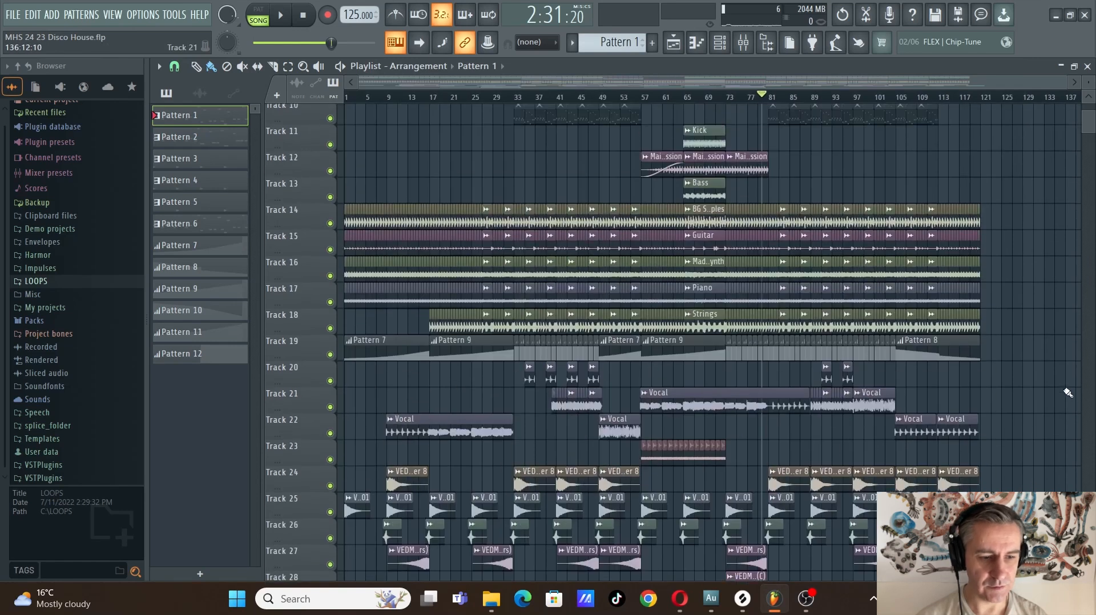
left_click(307, 17)
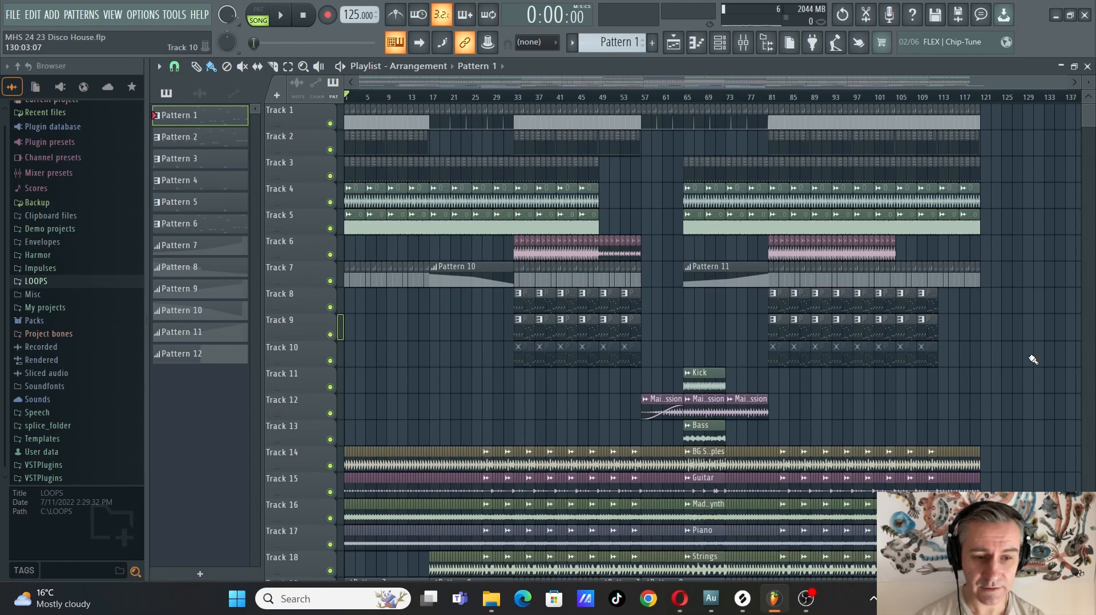
Save the Disco House project
scroll(1038, 364, "down", 5)
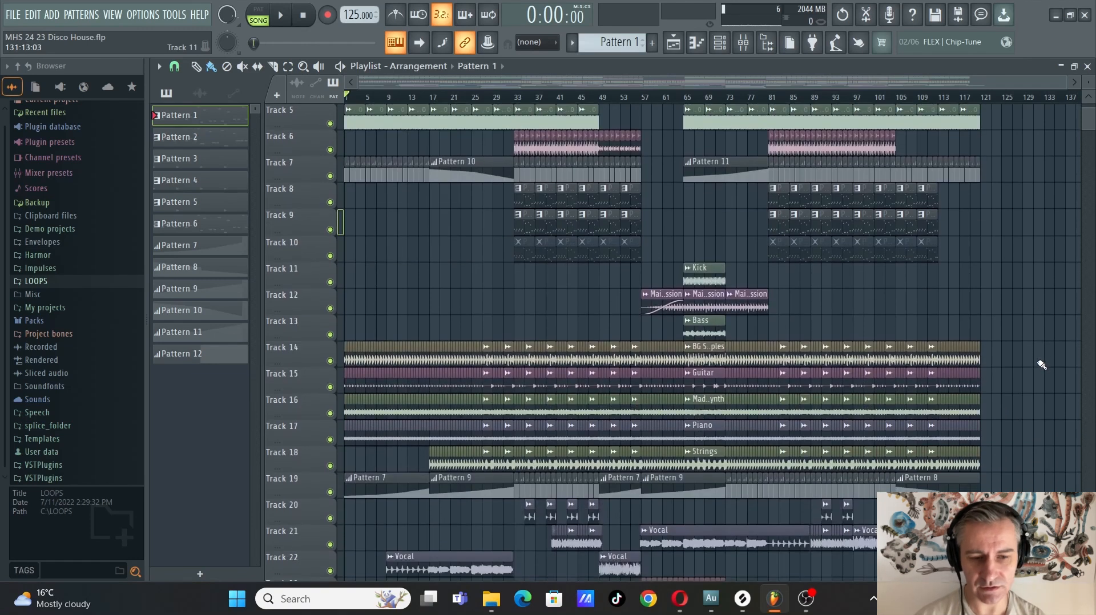
scroll(1040, 364, "up", 5)
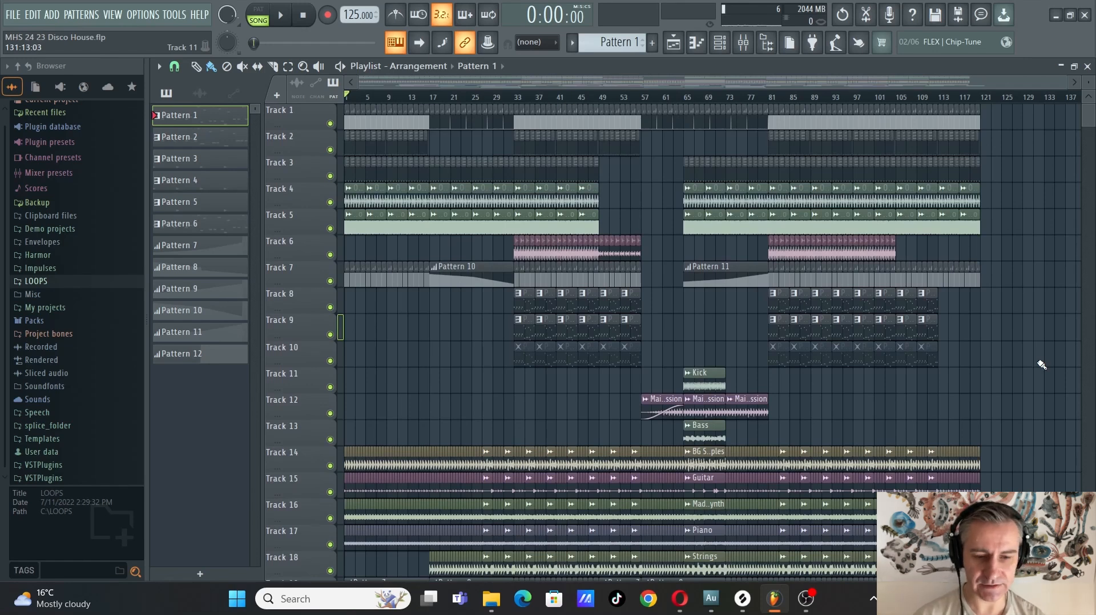
key("ctrl+s")
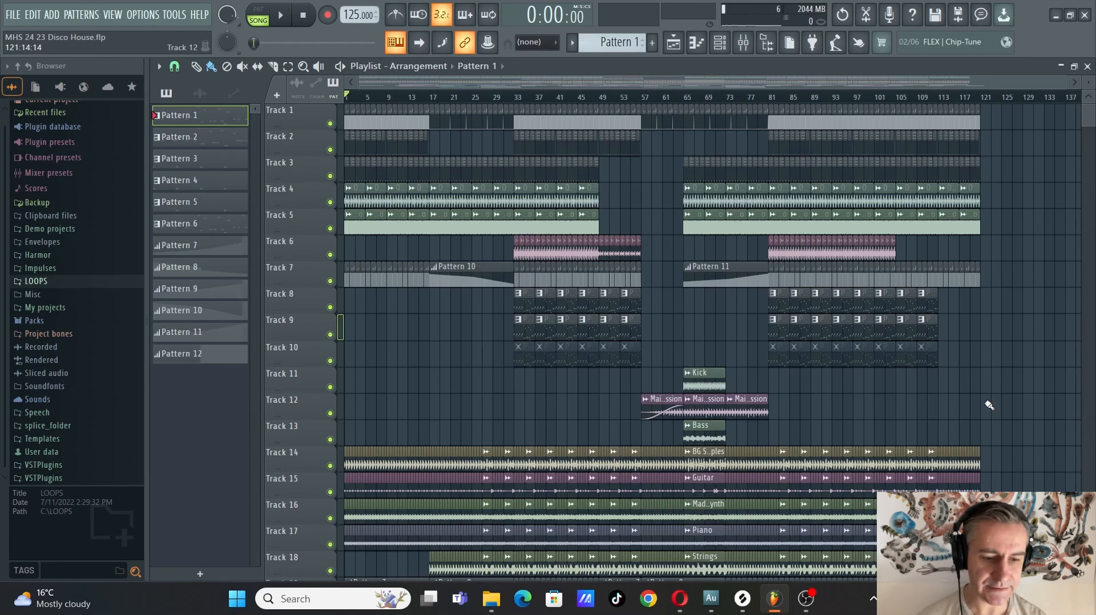
Switch to Opera, open the stems download page from LabelRadar's Bondax remix contest, close that page and return to FL Studio
left_click(679, 599)
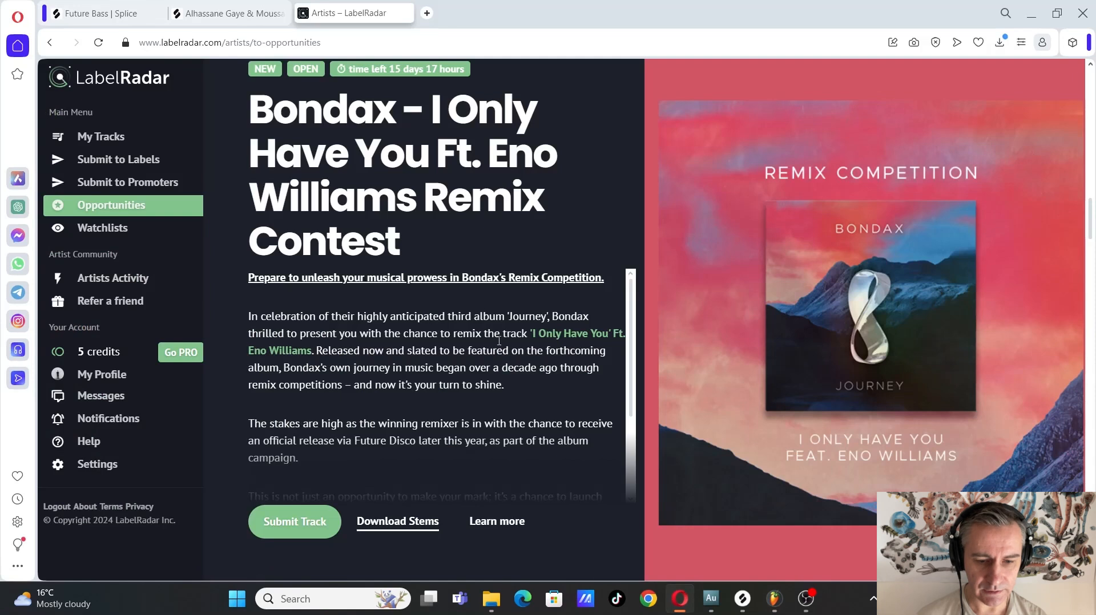
left_click(416, 522)
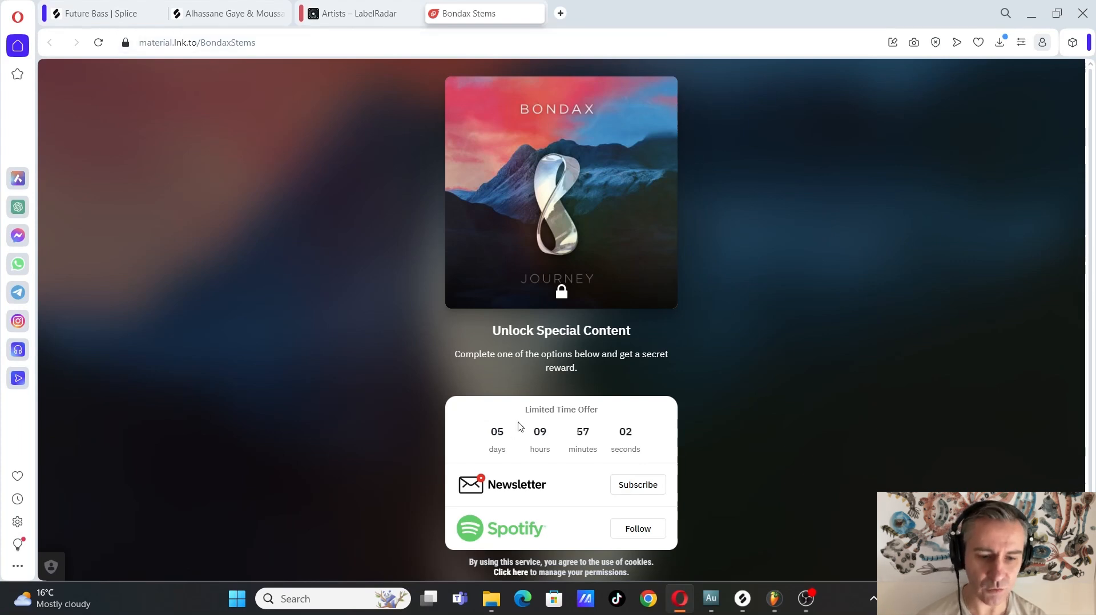
left_click(536, 13)
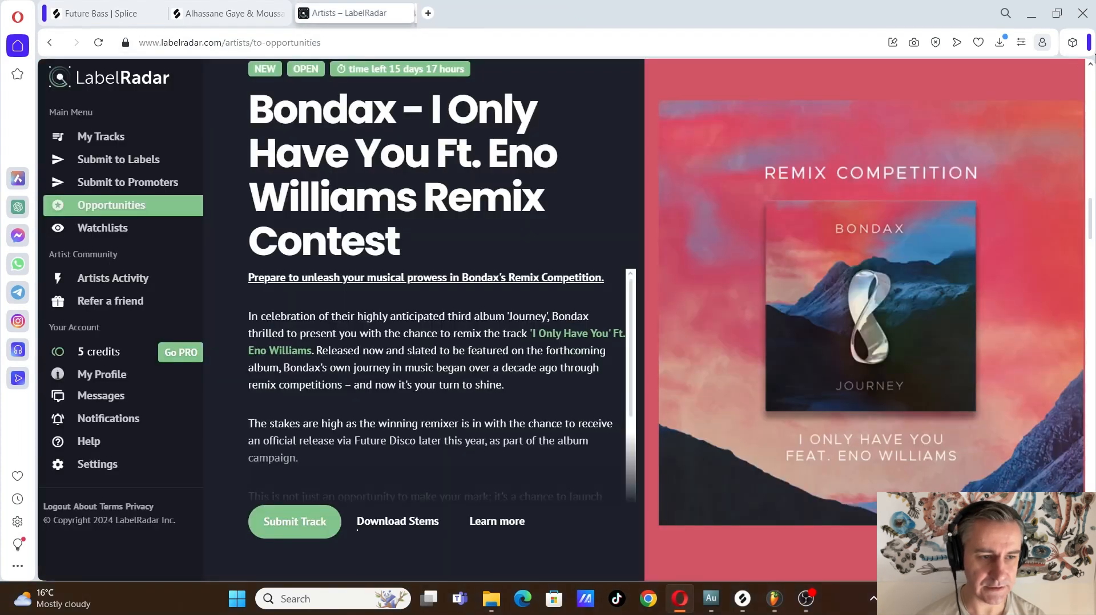
left_click(1039, 17)
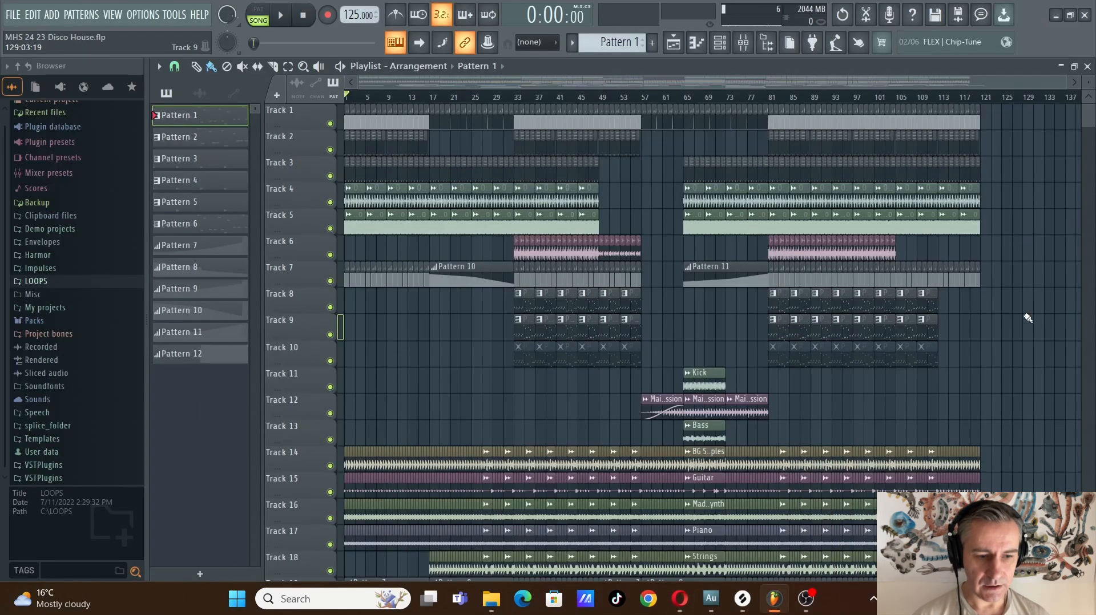
scroll(1015, 348, "down", 5)
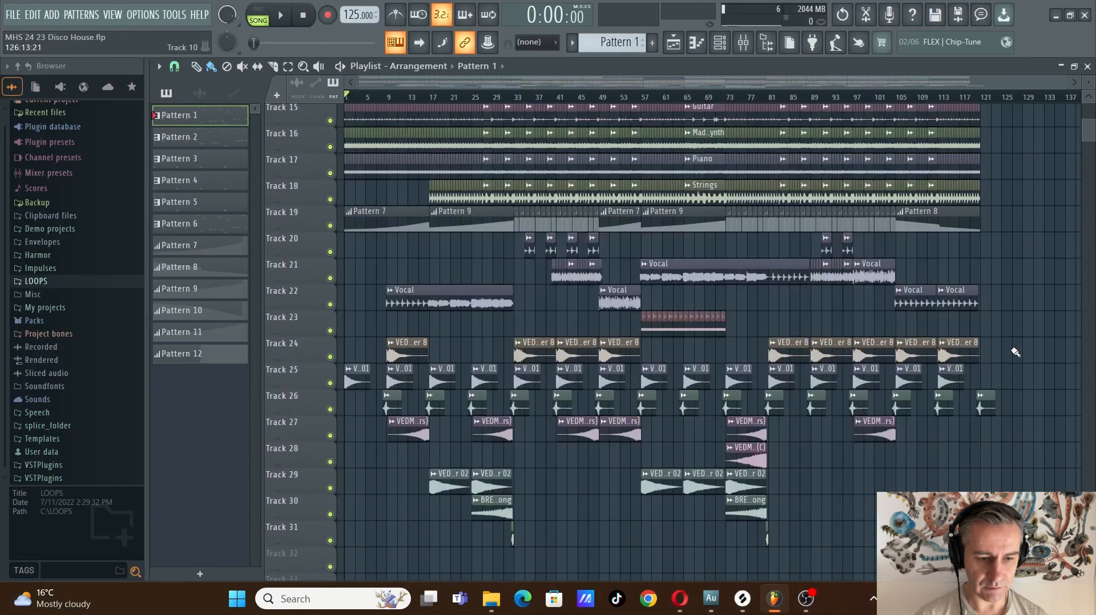
scroll(1015, 348, "up", 5)
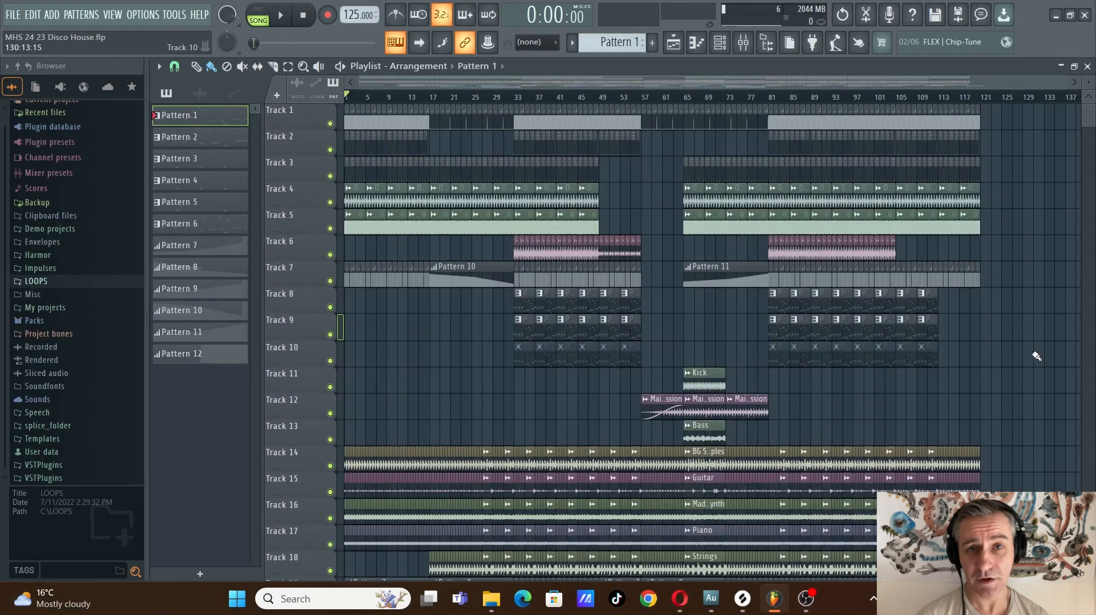